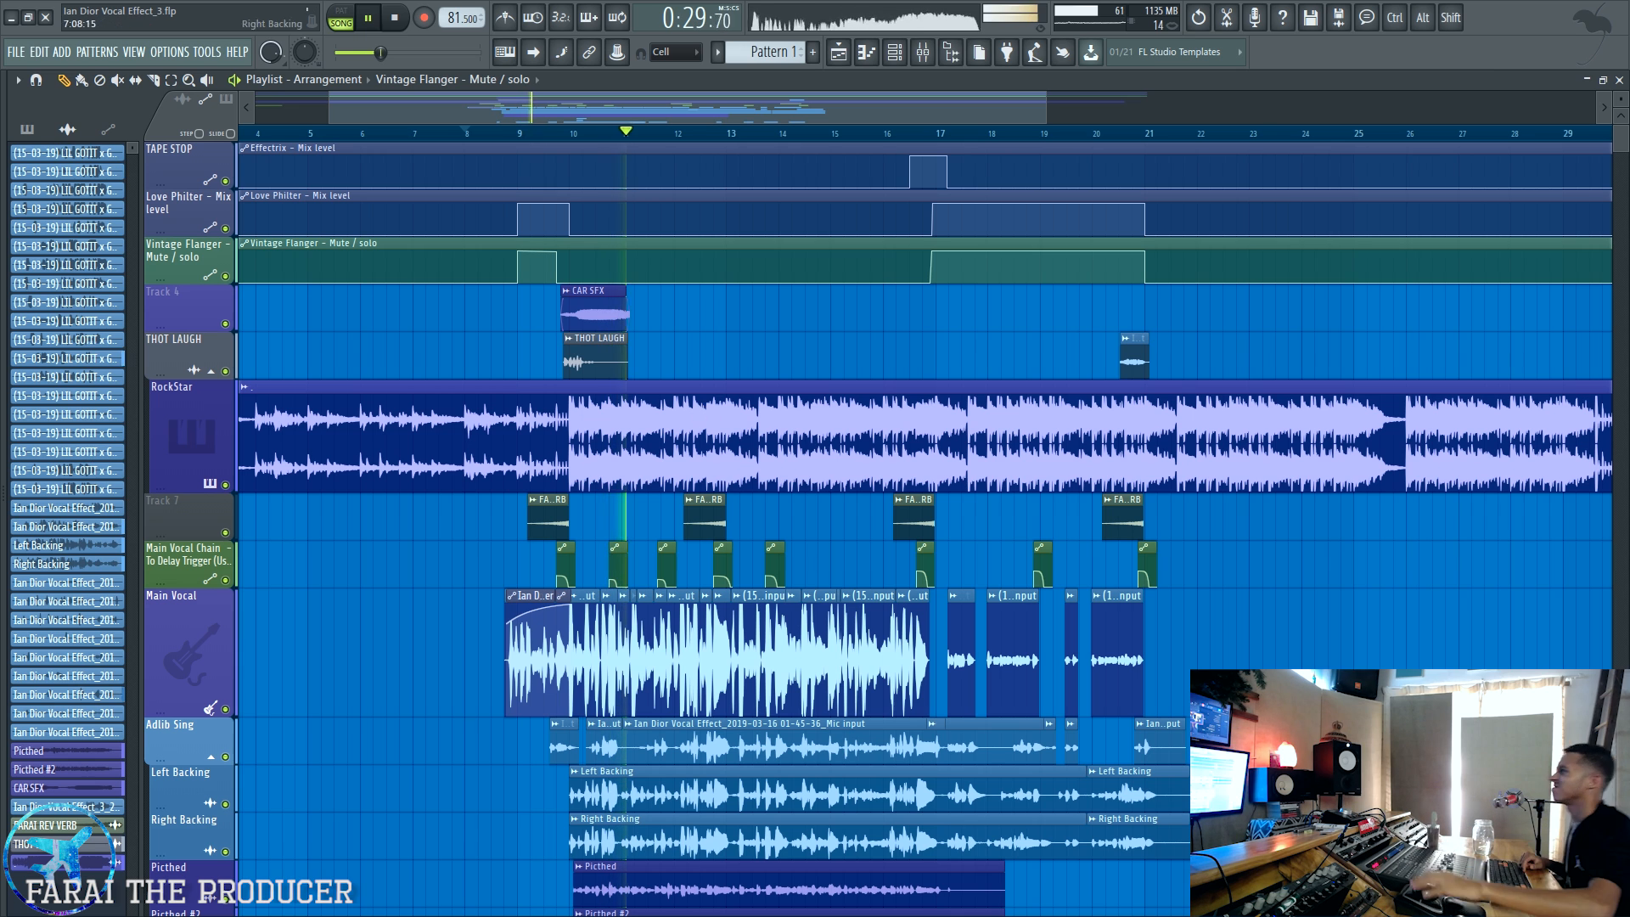
Step: Look over the playlist's vocal tracks during playback, stop the song and show the mixer
scroll(403, 806, down, 2)
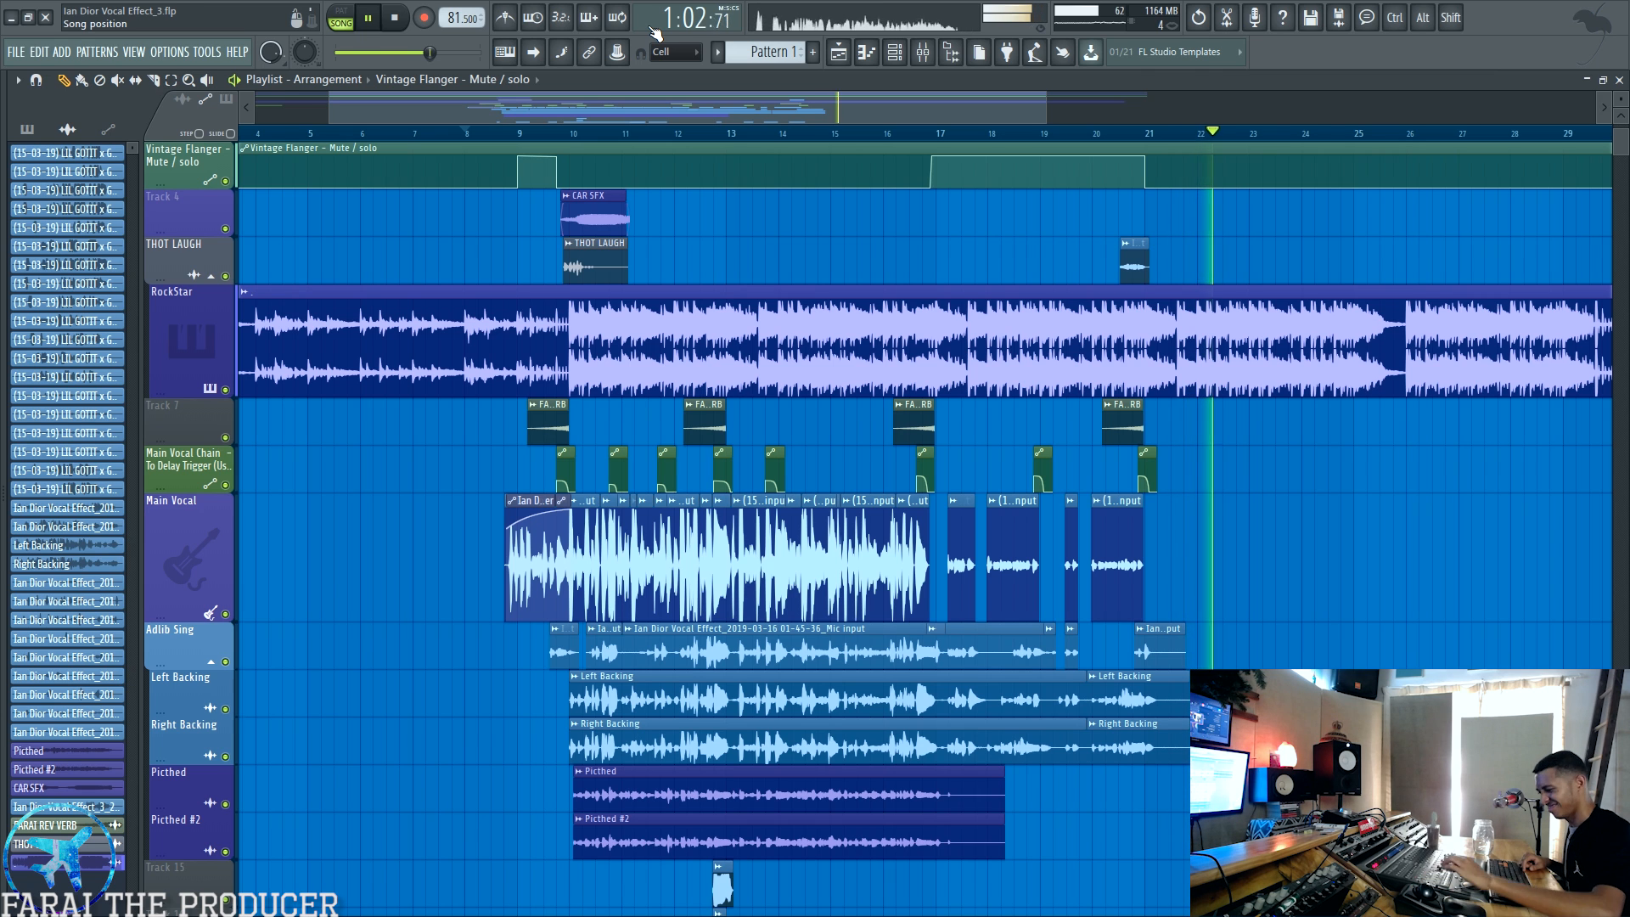
key(space)
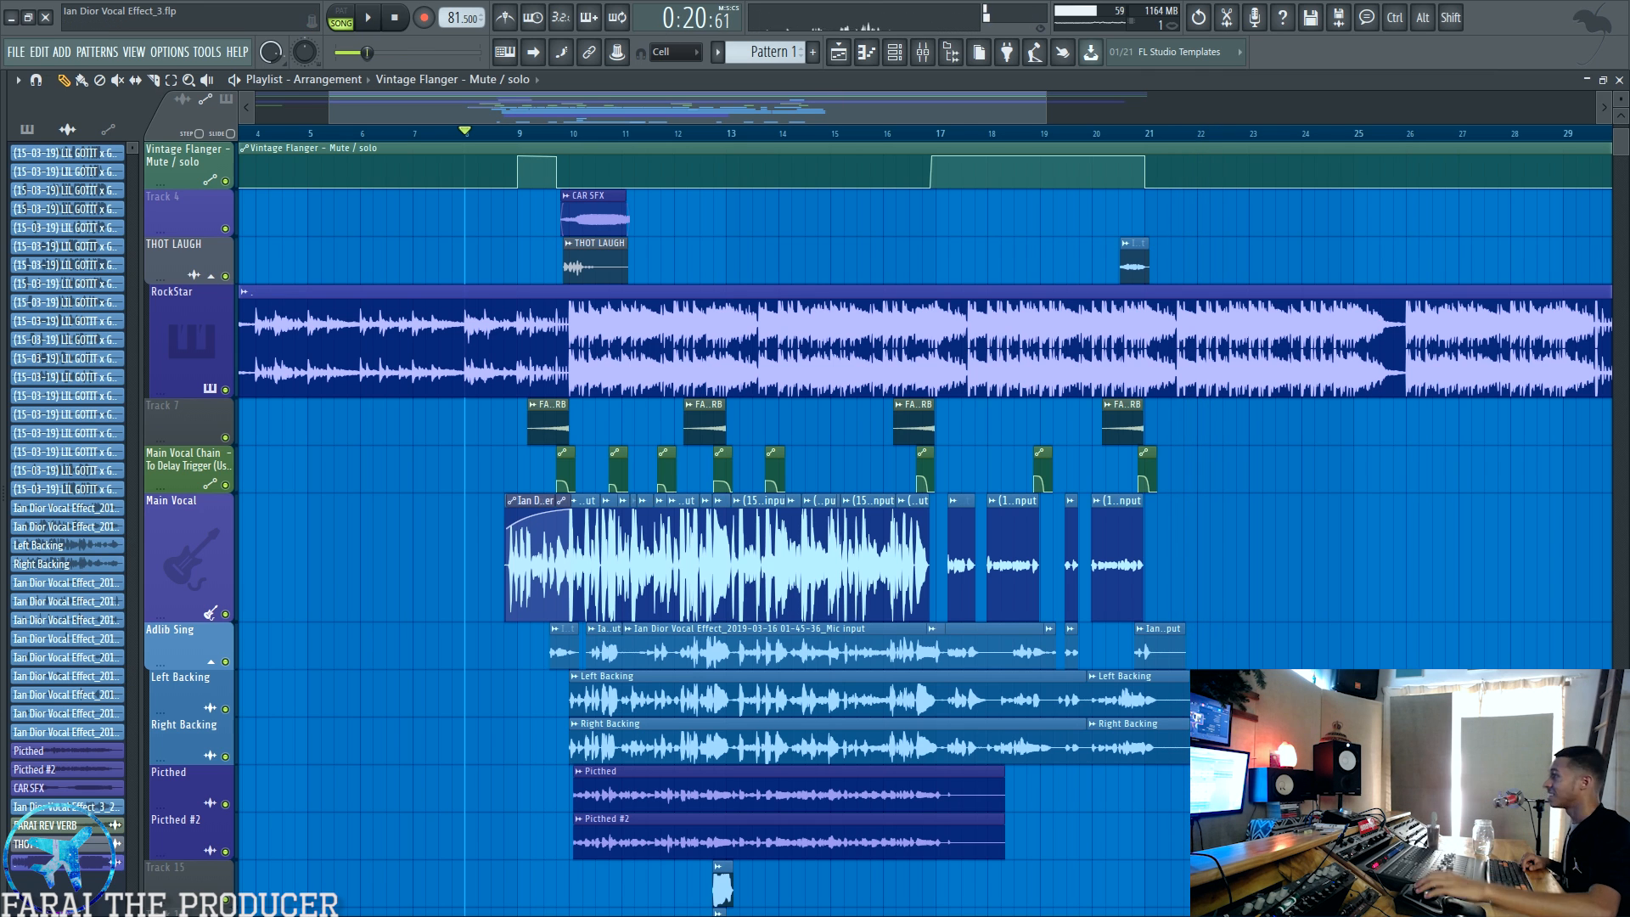
click(923, 53)
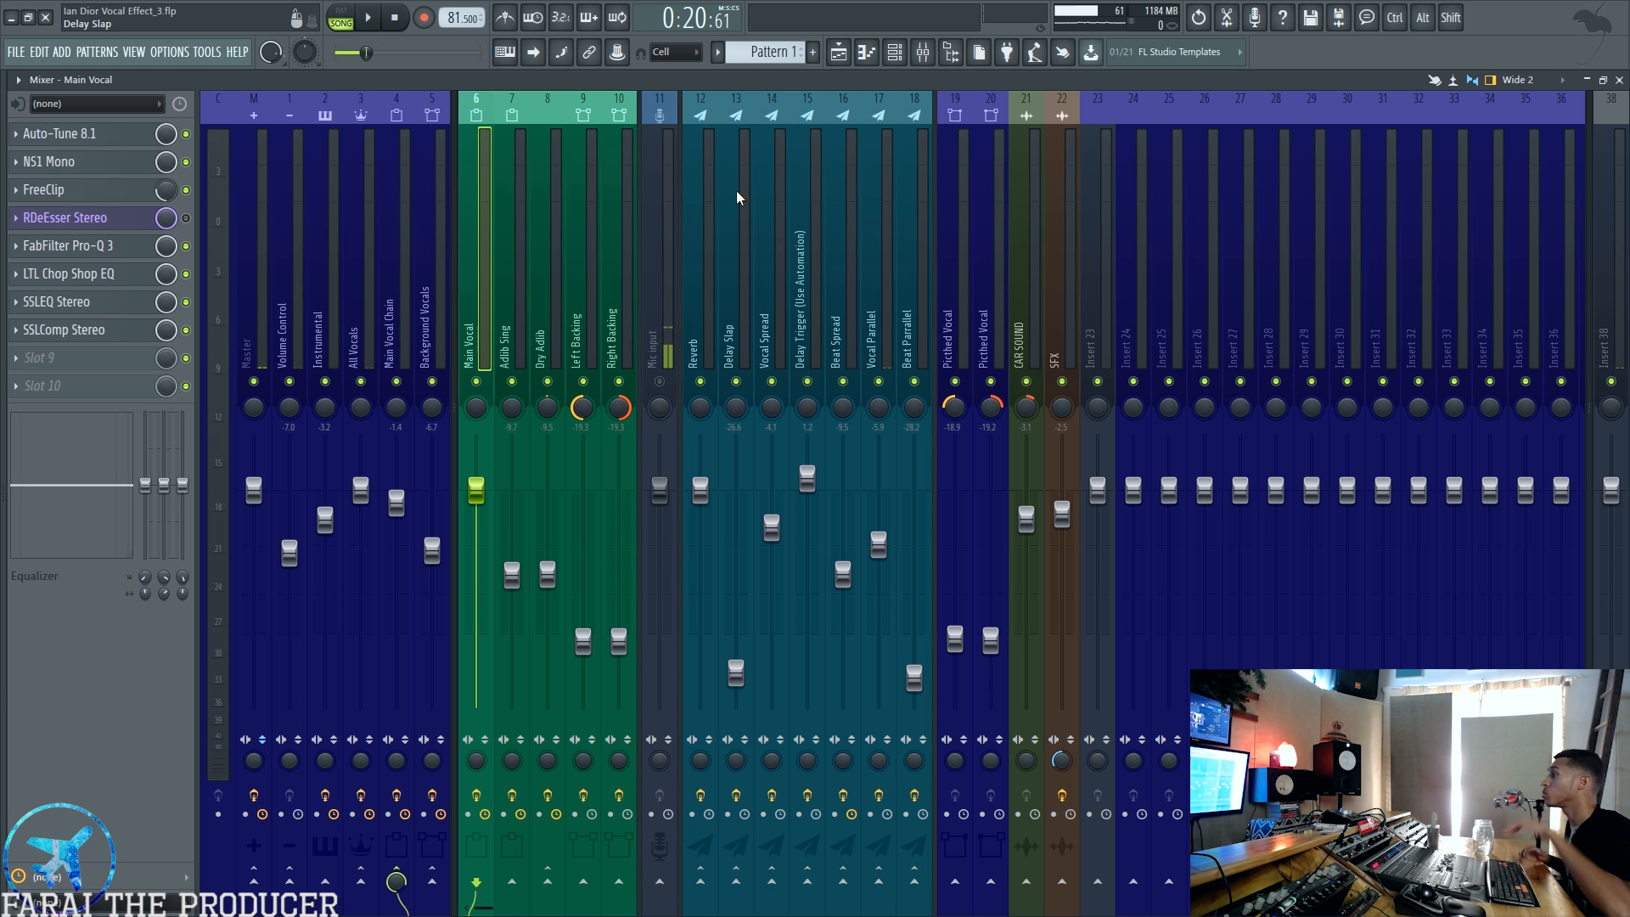
Step: View the effect chains of the send tracks, going from Reverb to Vocal Parallel and Beat Parallel
click(709, 212)
click(874, 211)
click(901, 217)
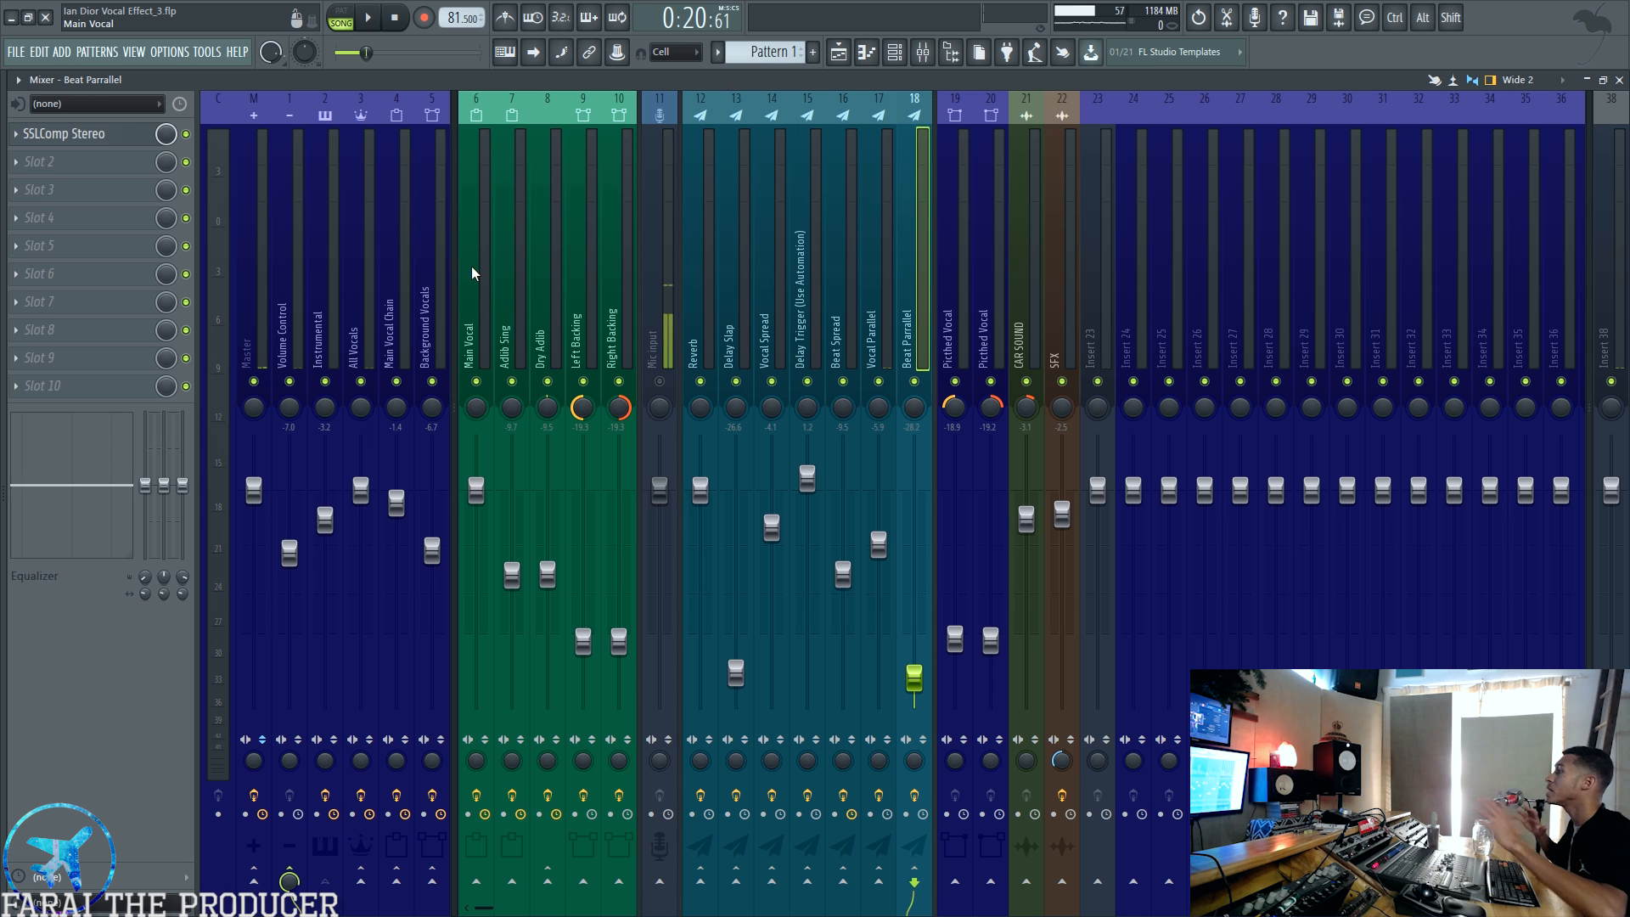
Step: Go through the Adlib Sing, Left Backing, Right Backing and Dry Adlib tracks, ending on the Main Vocal effect chain
click(512, 278)
click(585, 280)
click(619, 281)
click(548, 281)
click(476, 286)
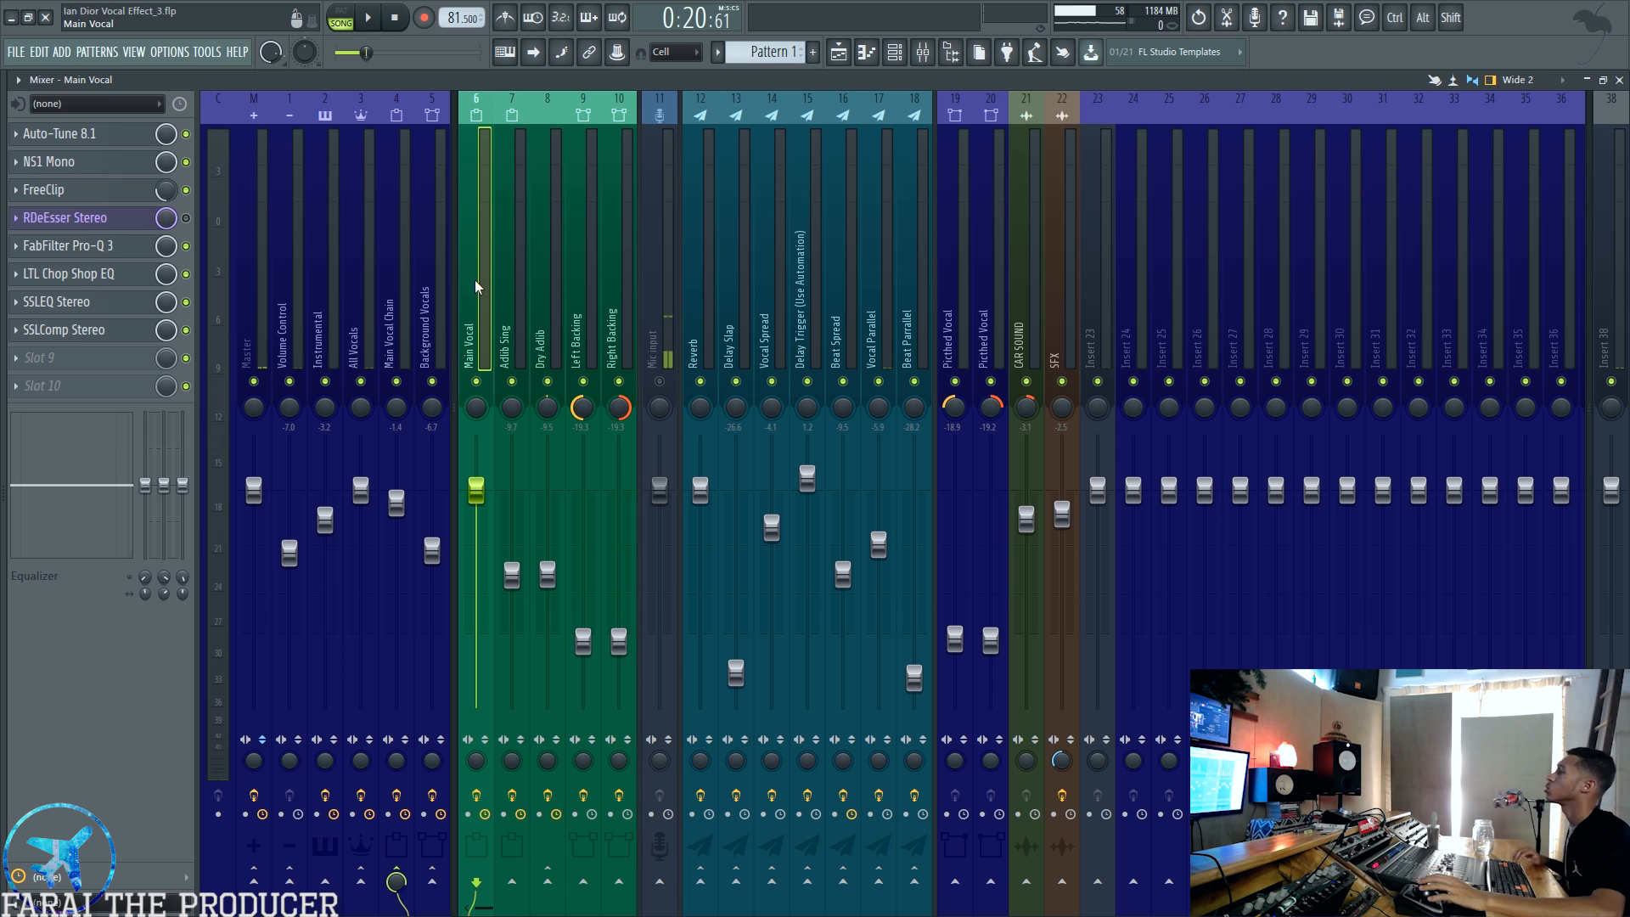
Step: Open the Main Vocal's Auto-Tune 8.1 and NS1 Mono plugins and arrange their windows side by side
click(59, 133)
drag(914, 157, 1021, 159)
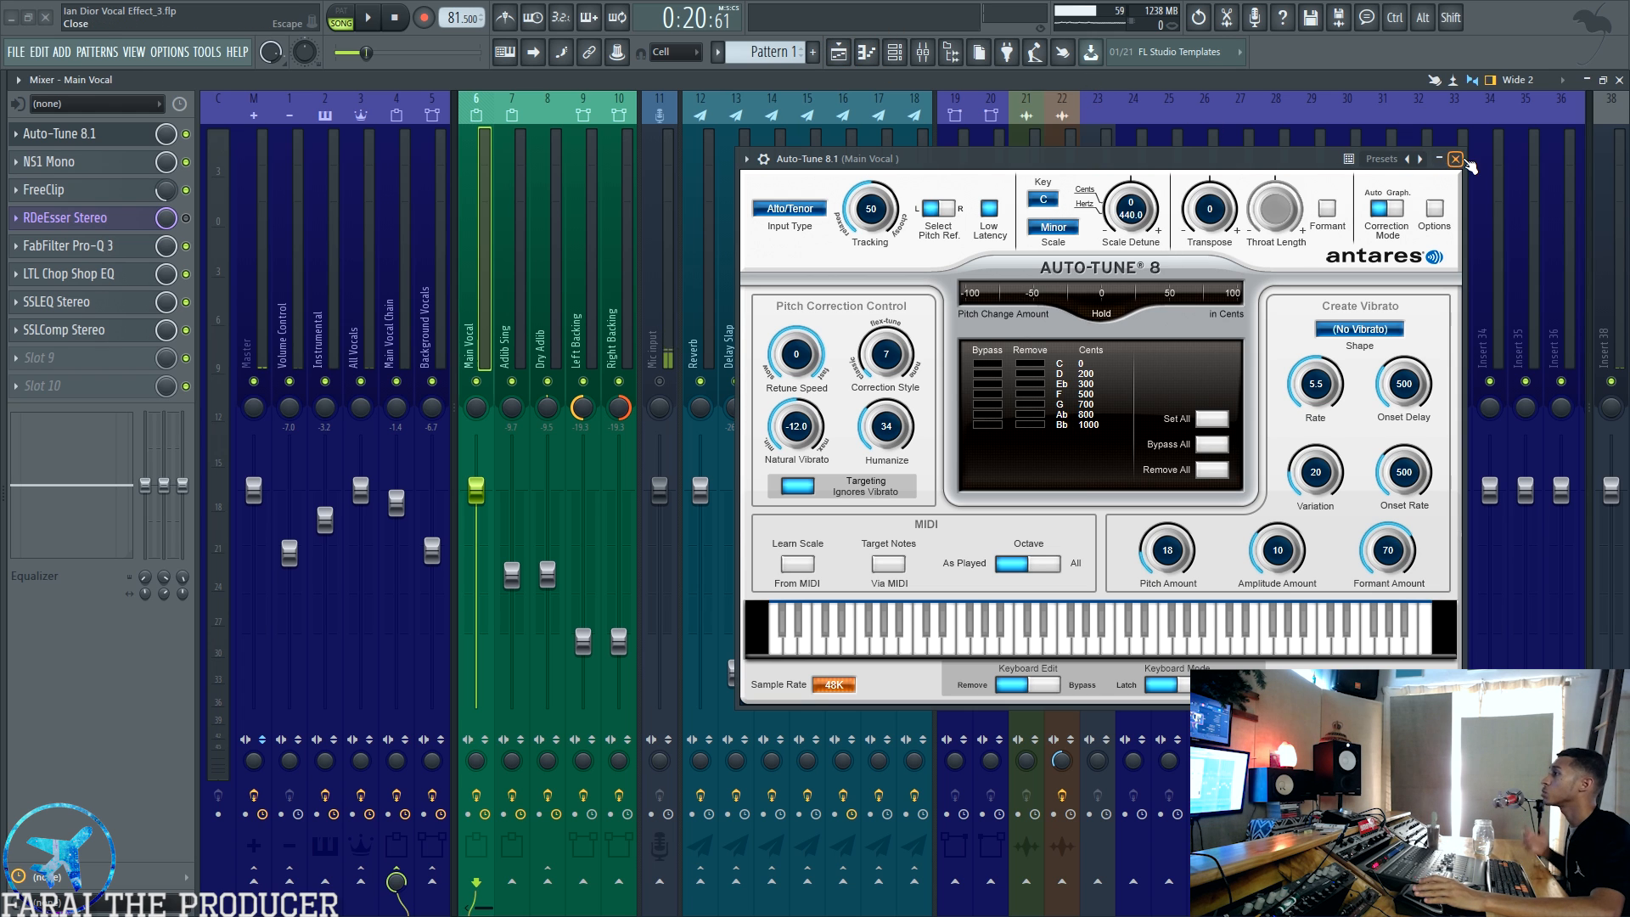
click(80, 161)
drag(797, 144, 549, 164)
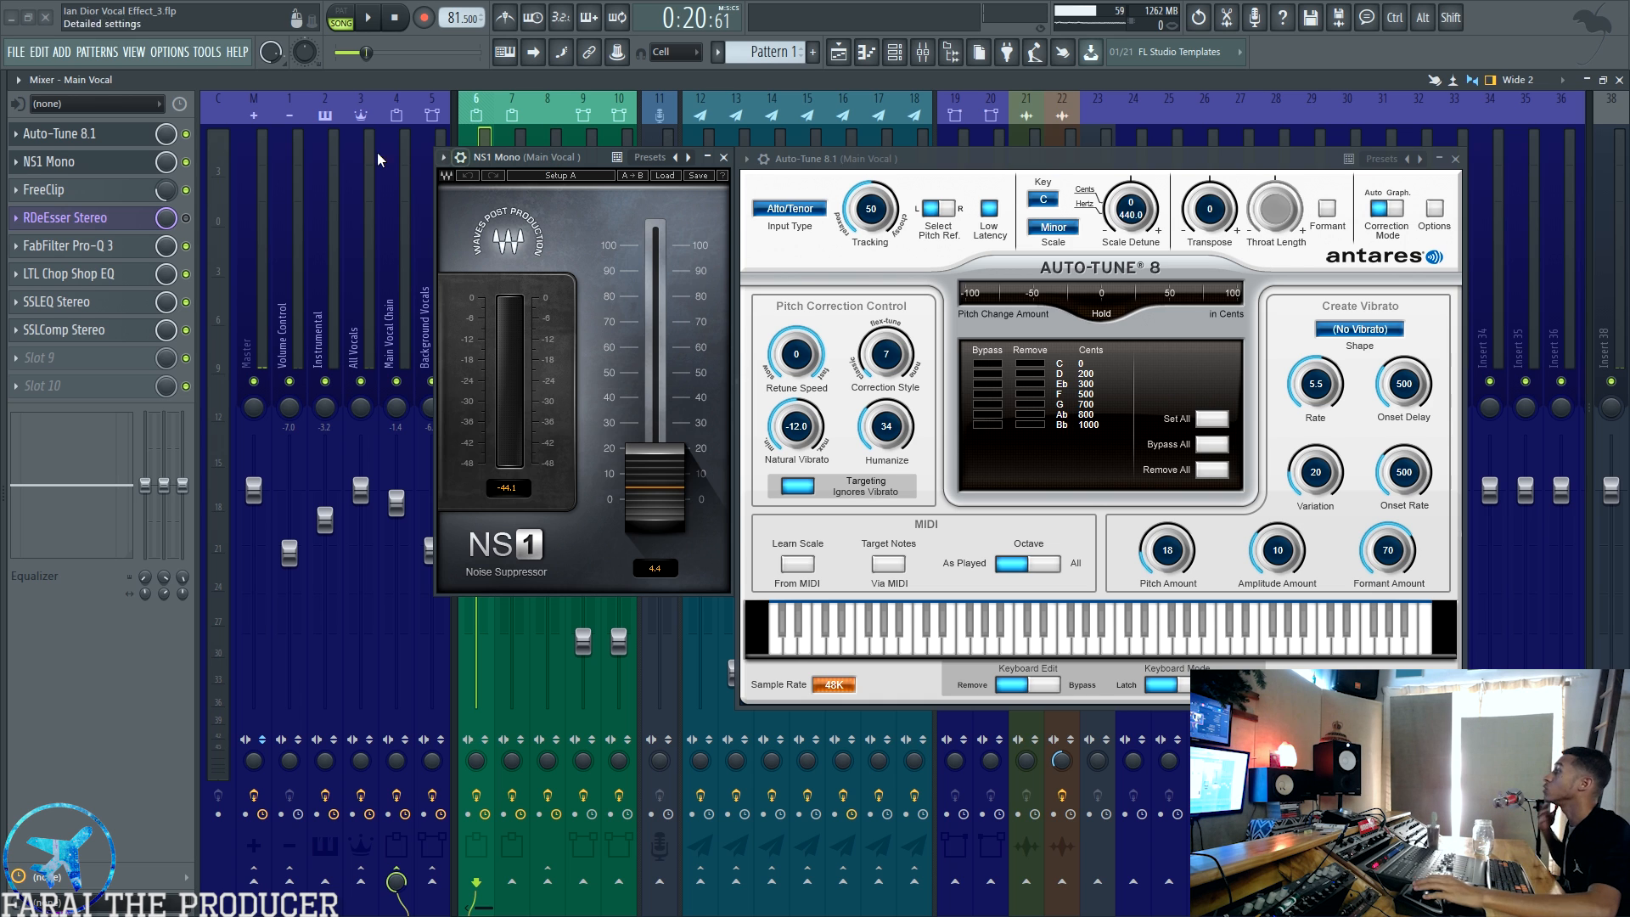
Step: Close NS1 Mono, then check the Main Vocal's FreeClip and RDeEsser Stereo settings one after the other
click(138, 162)
click(139, 190)
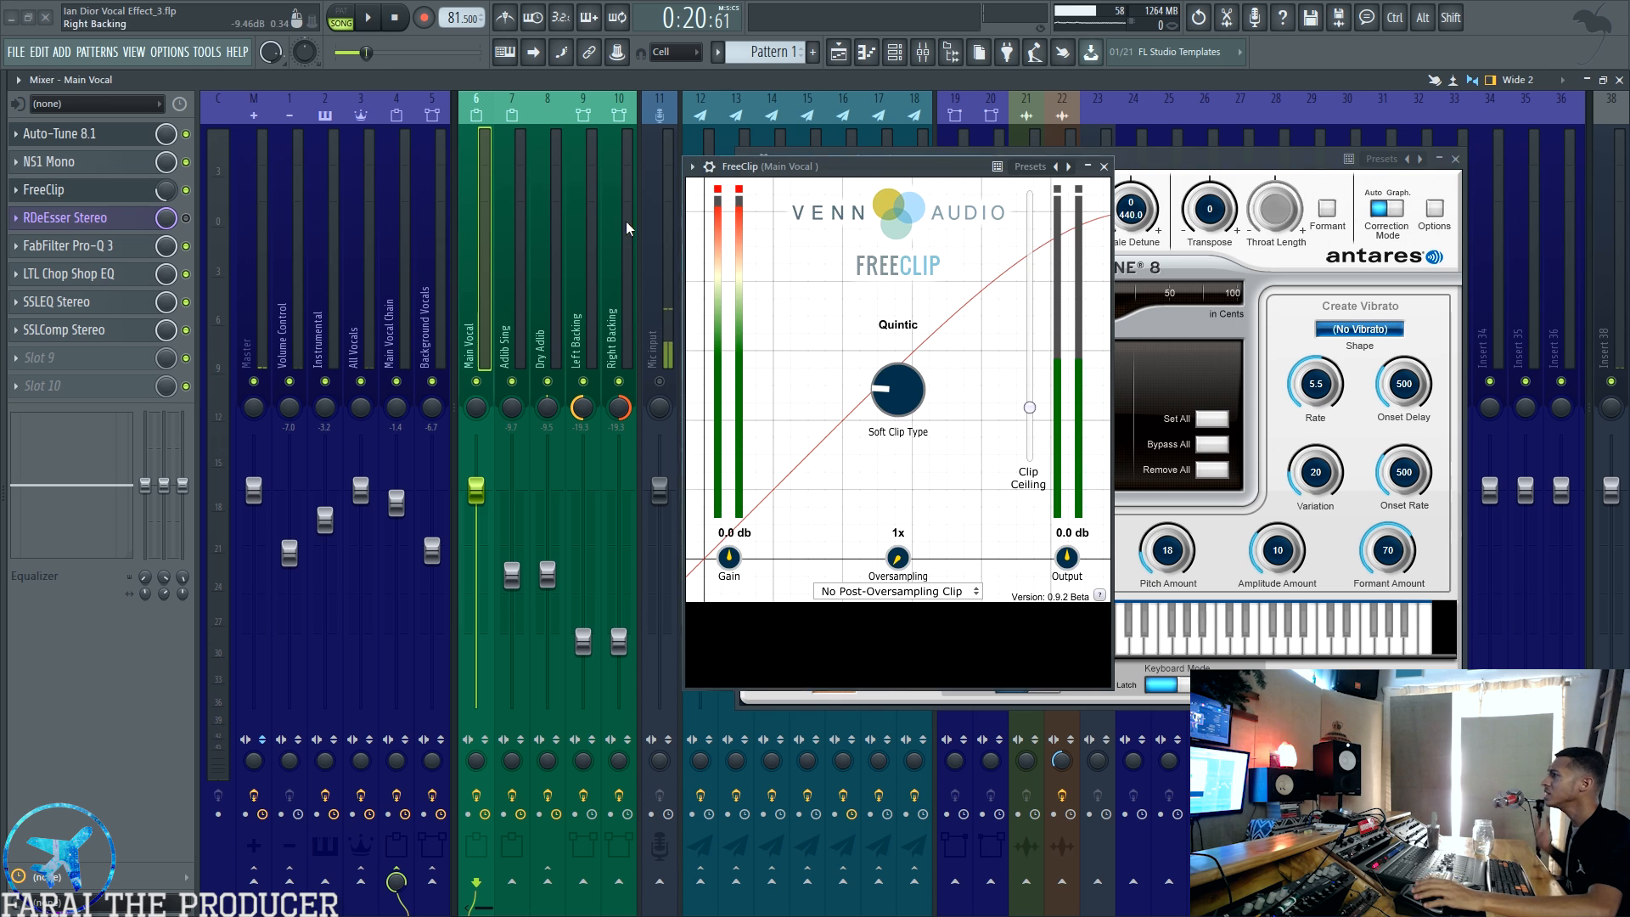
drag(867, 170, 481, 156)
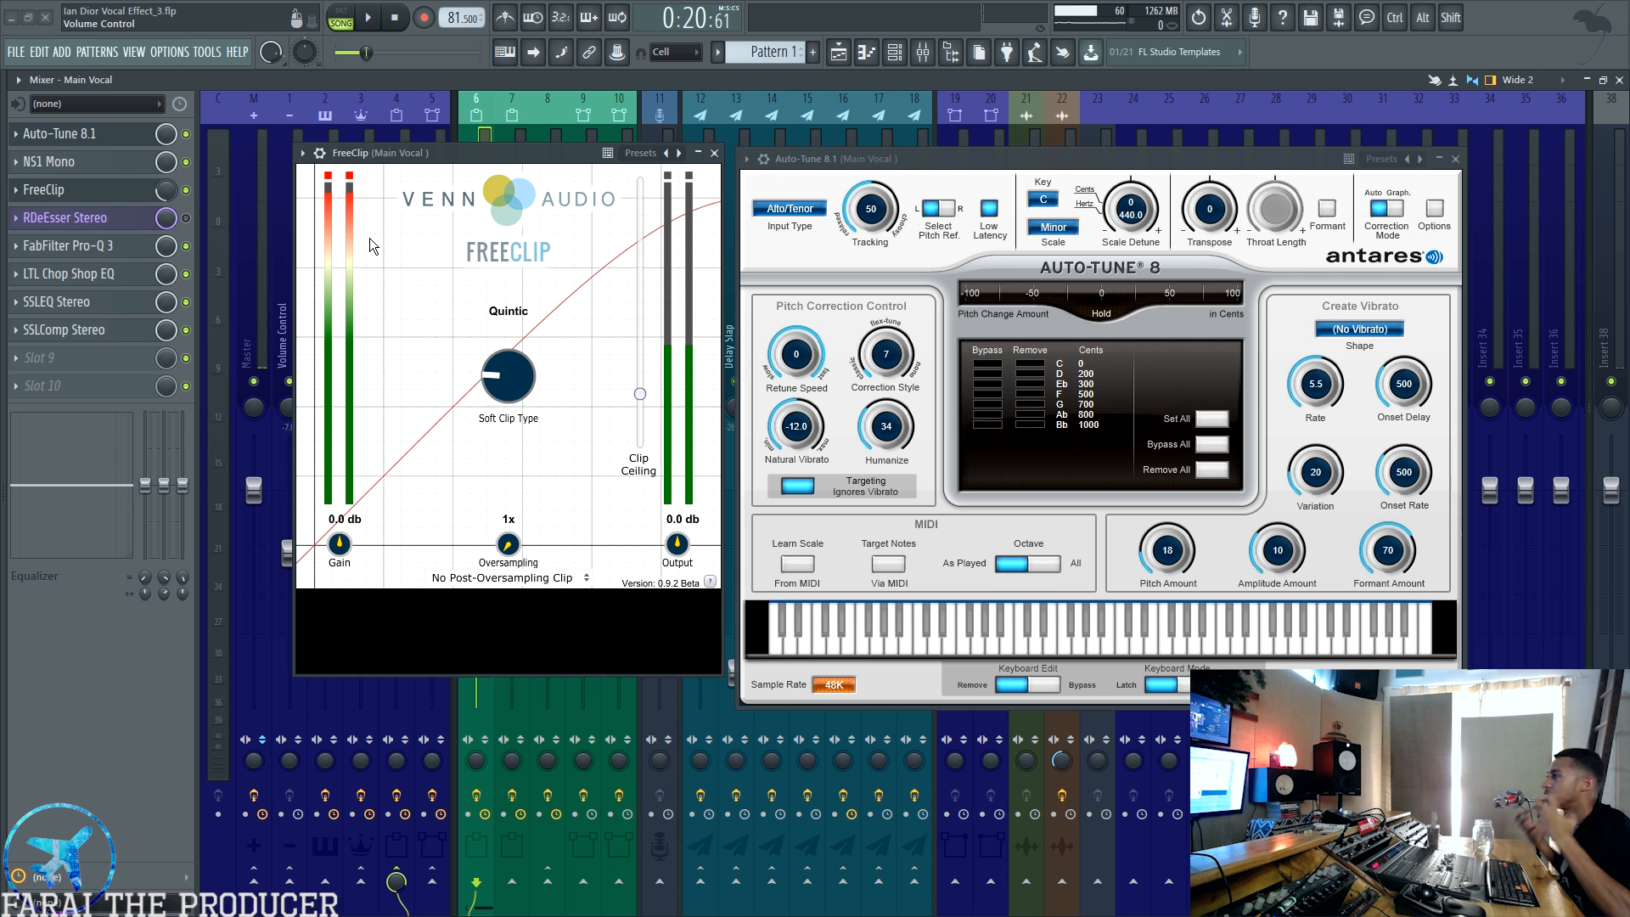
click(714, 154)
click(109, 220)
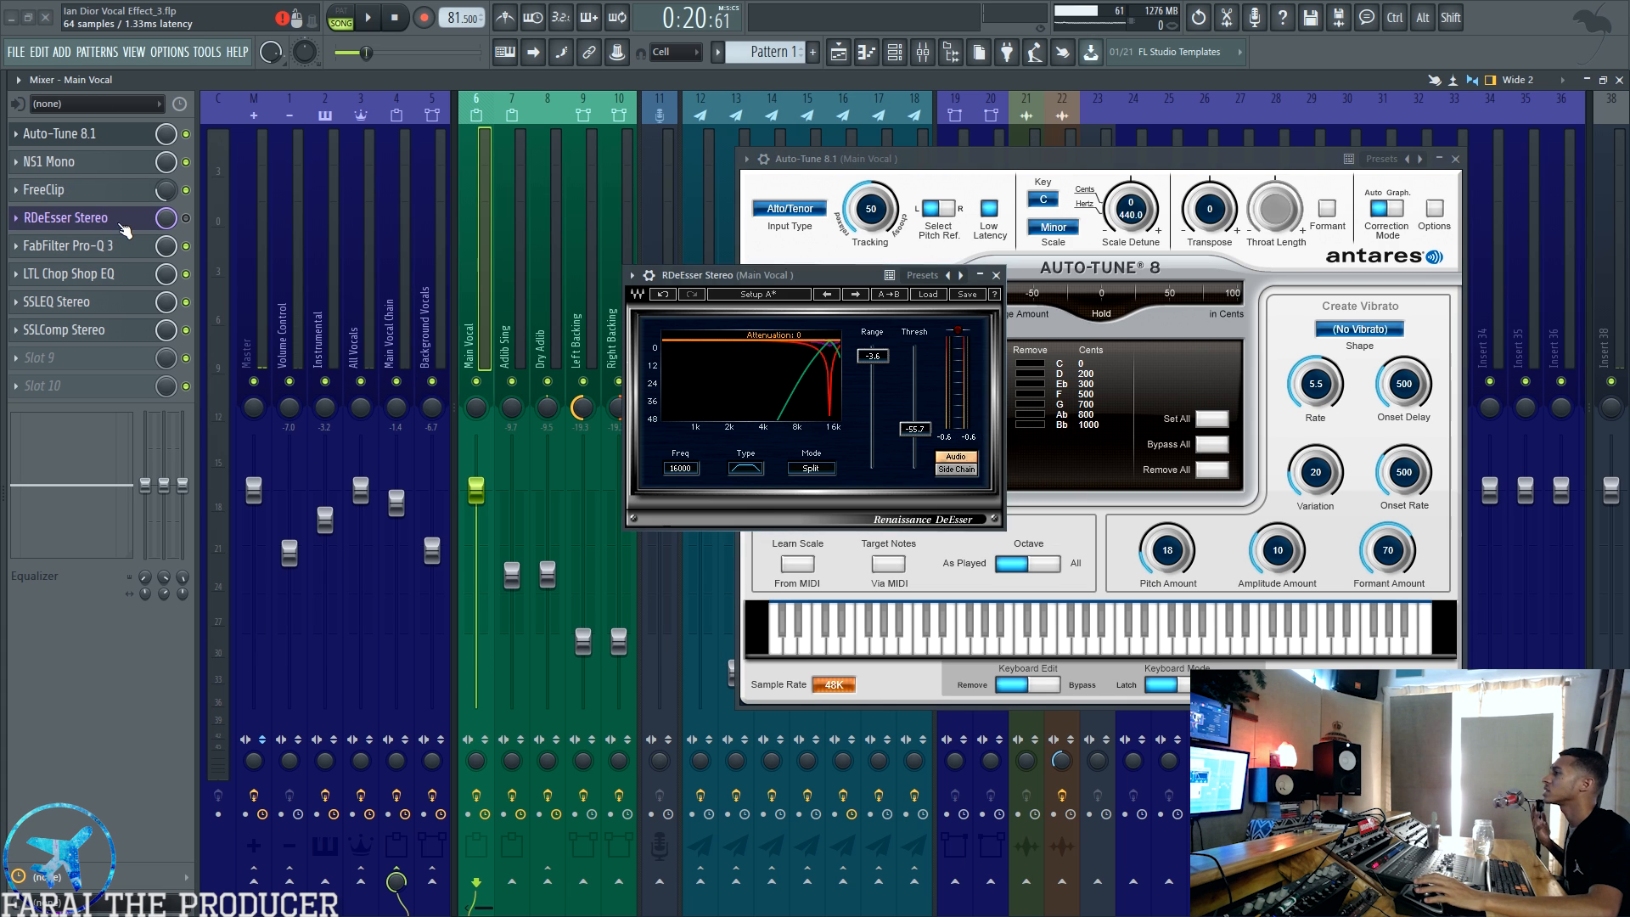
click(109, 221)
Step: Examine the Main Vocal's FabFilter Pro-Q 3 curve and LTL Chop Shop EQ settings, closing both windows when done
click(107, 247)
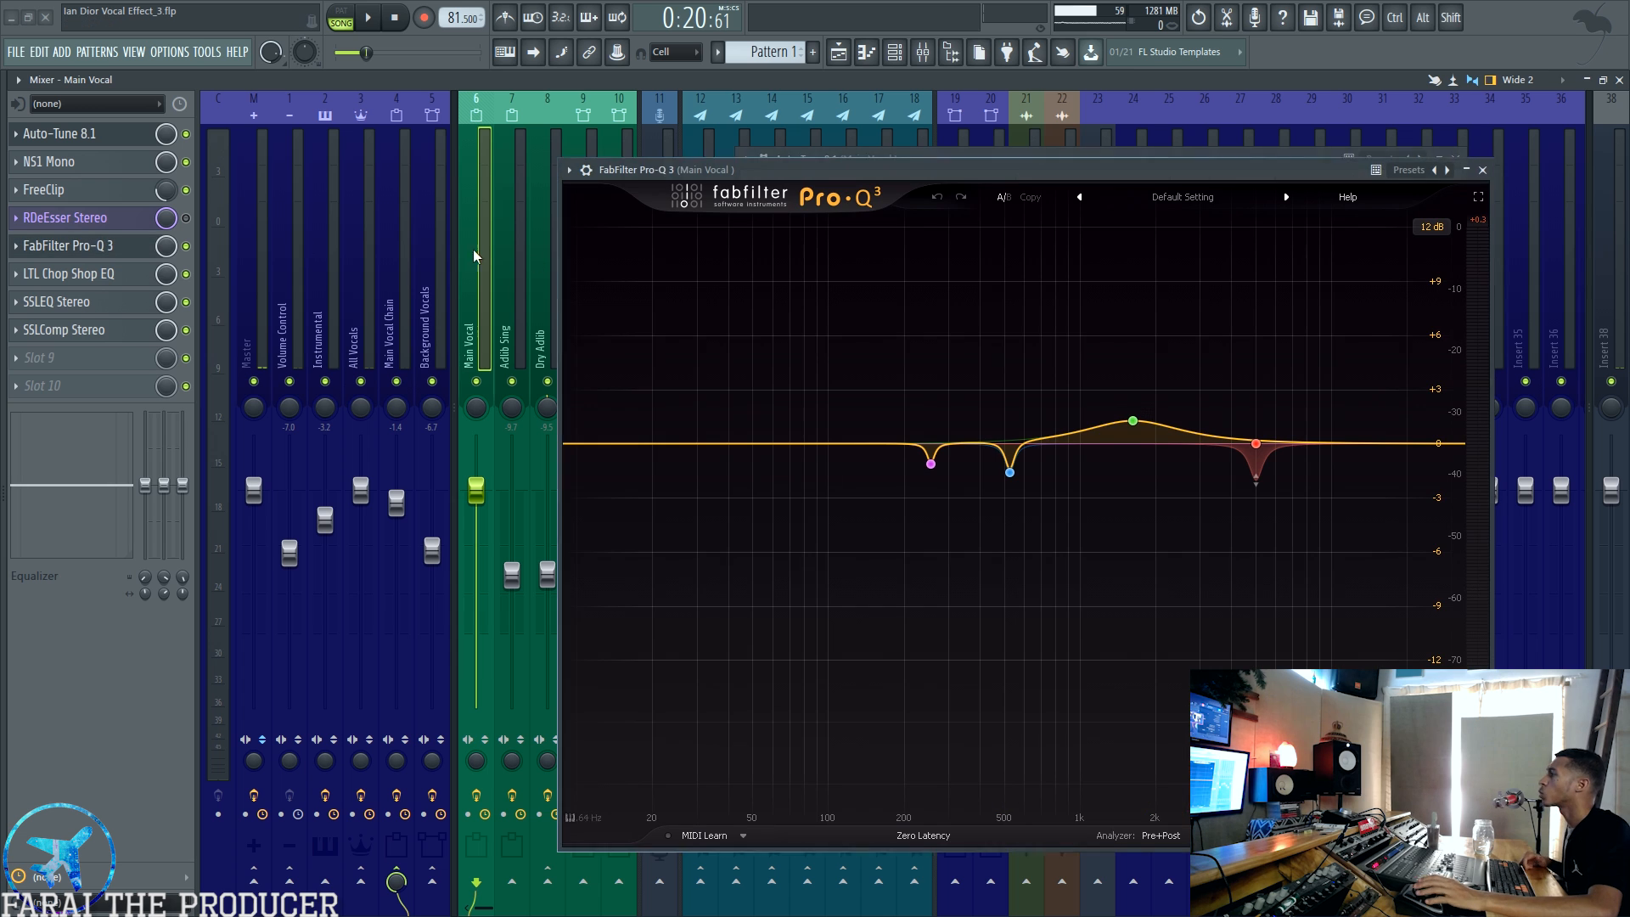
click(108, 274)
drag(1018, 164, 1339, 154)
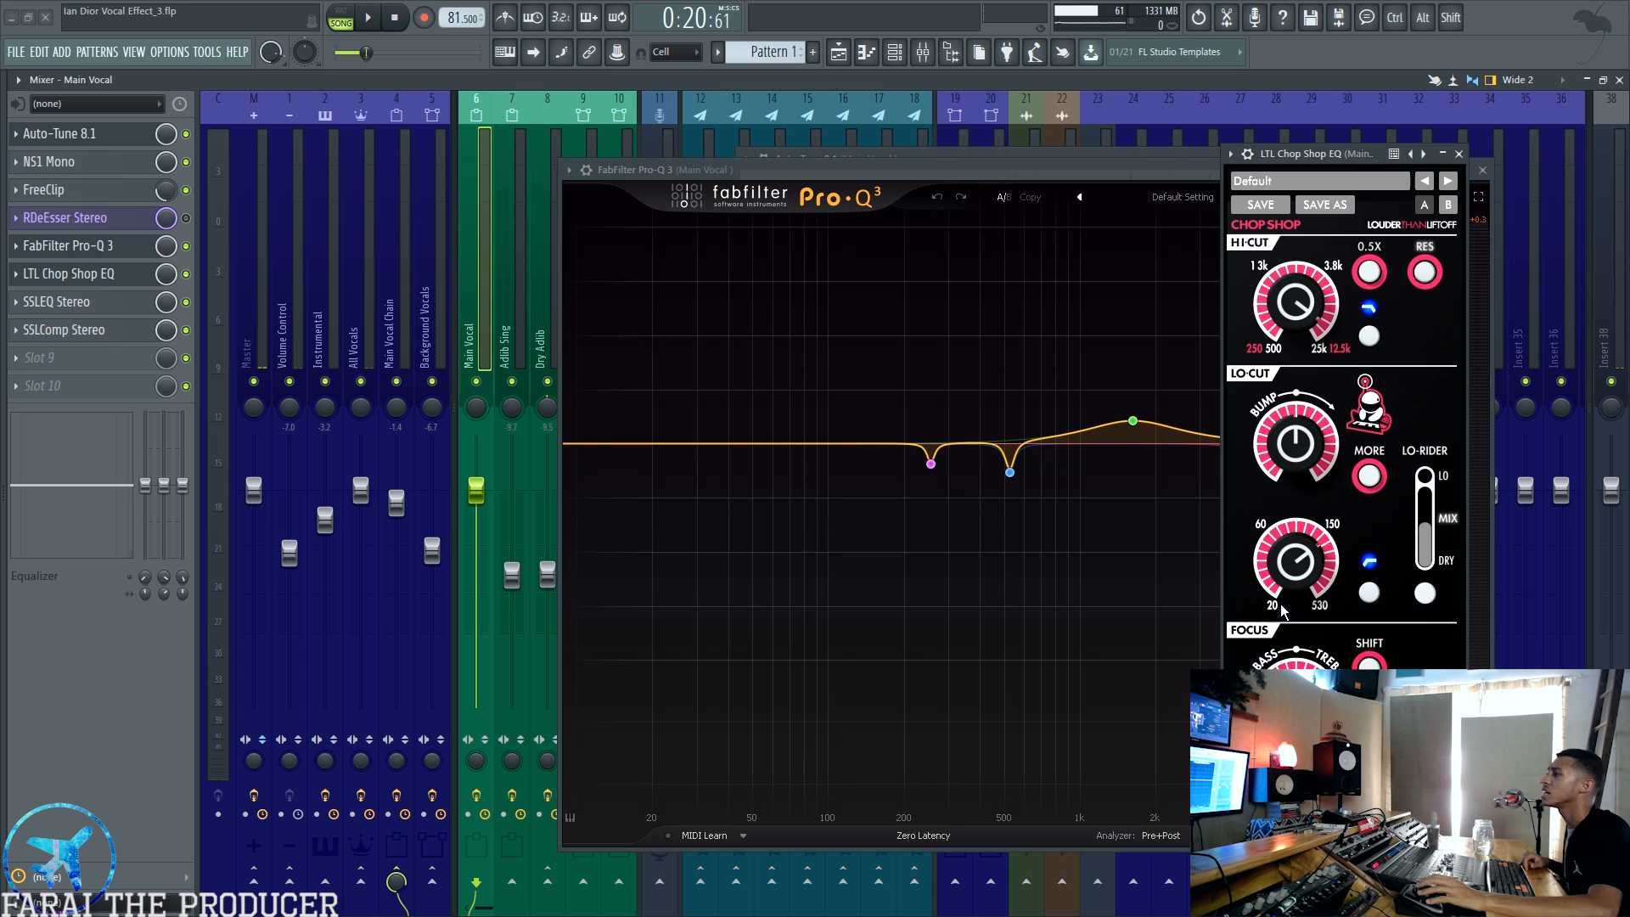
drag(145, 484, 182, 558)
alt+click(183, 558)
alt+click(147, 560)
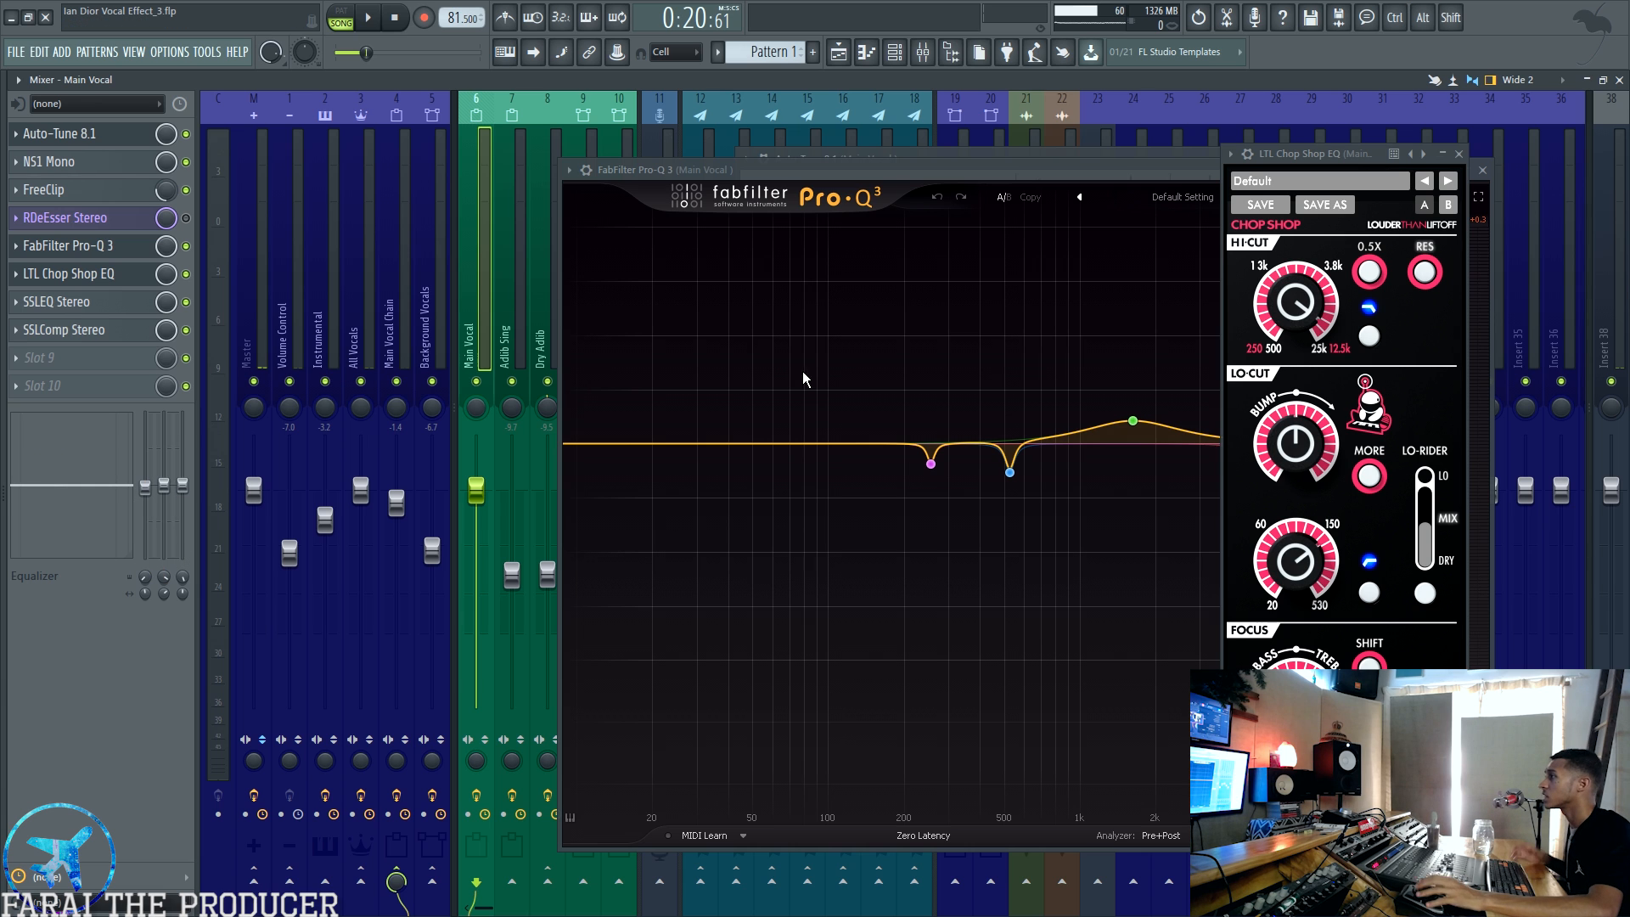
drag(1350, 154, 1425, 157)
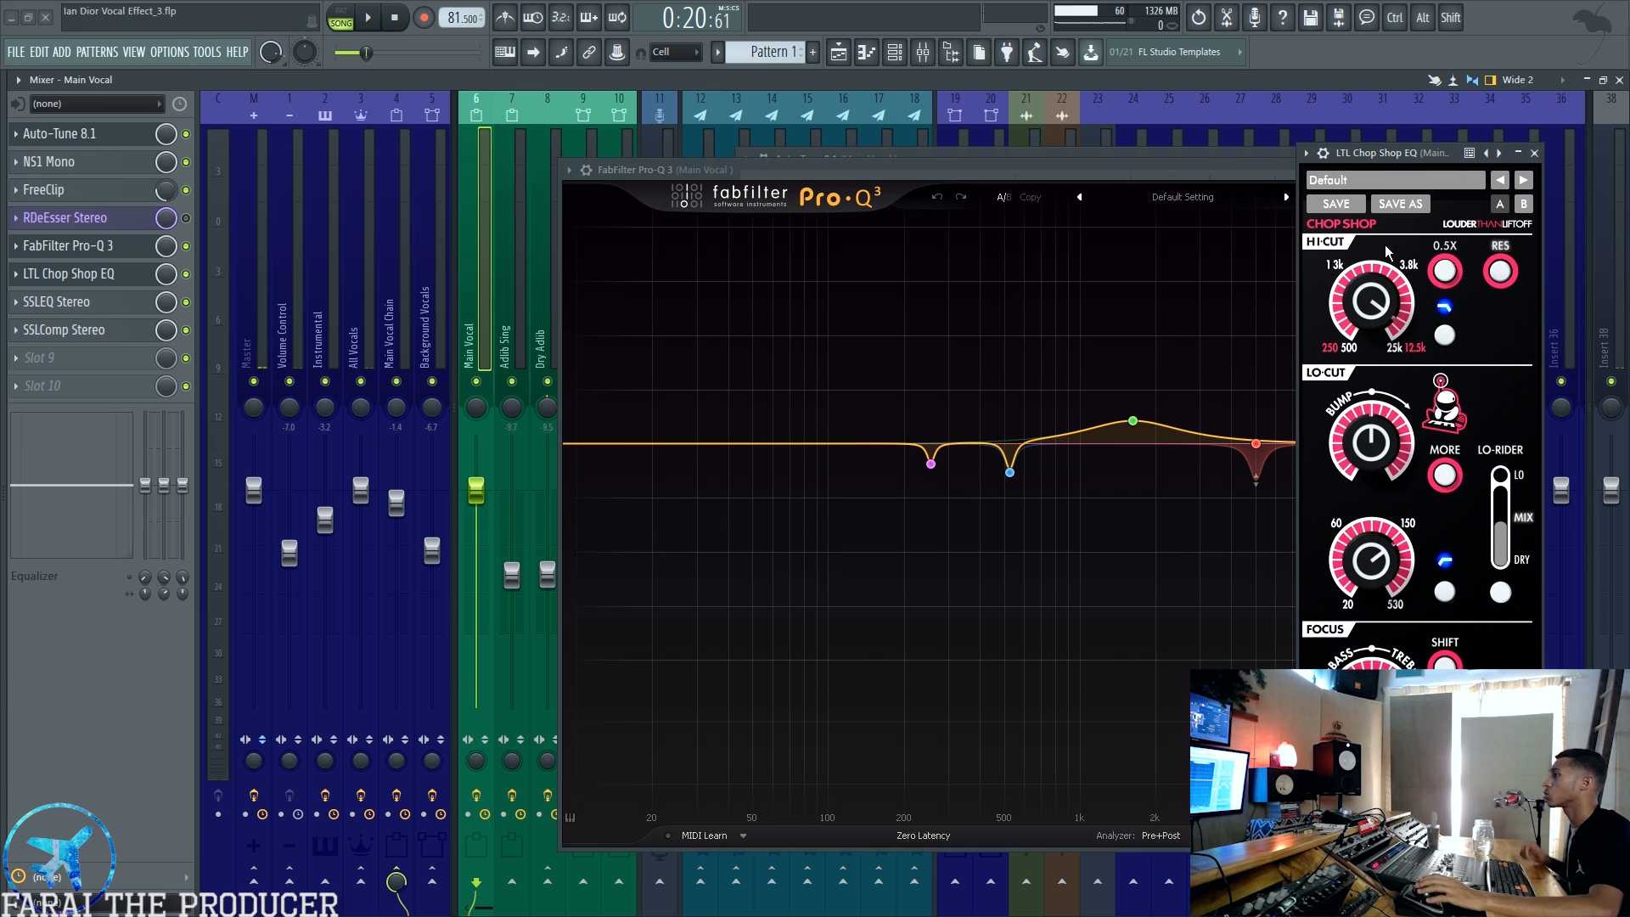
click(1535, 154)
drag(696, 172, 569, 151)
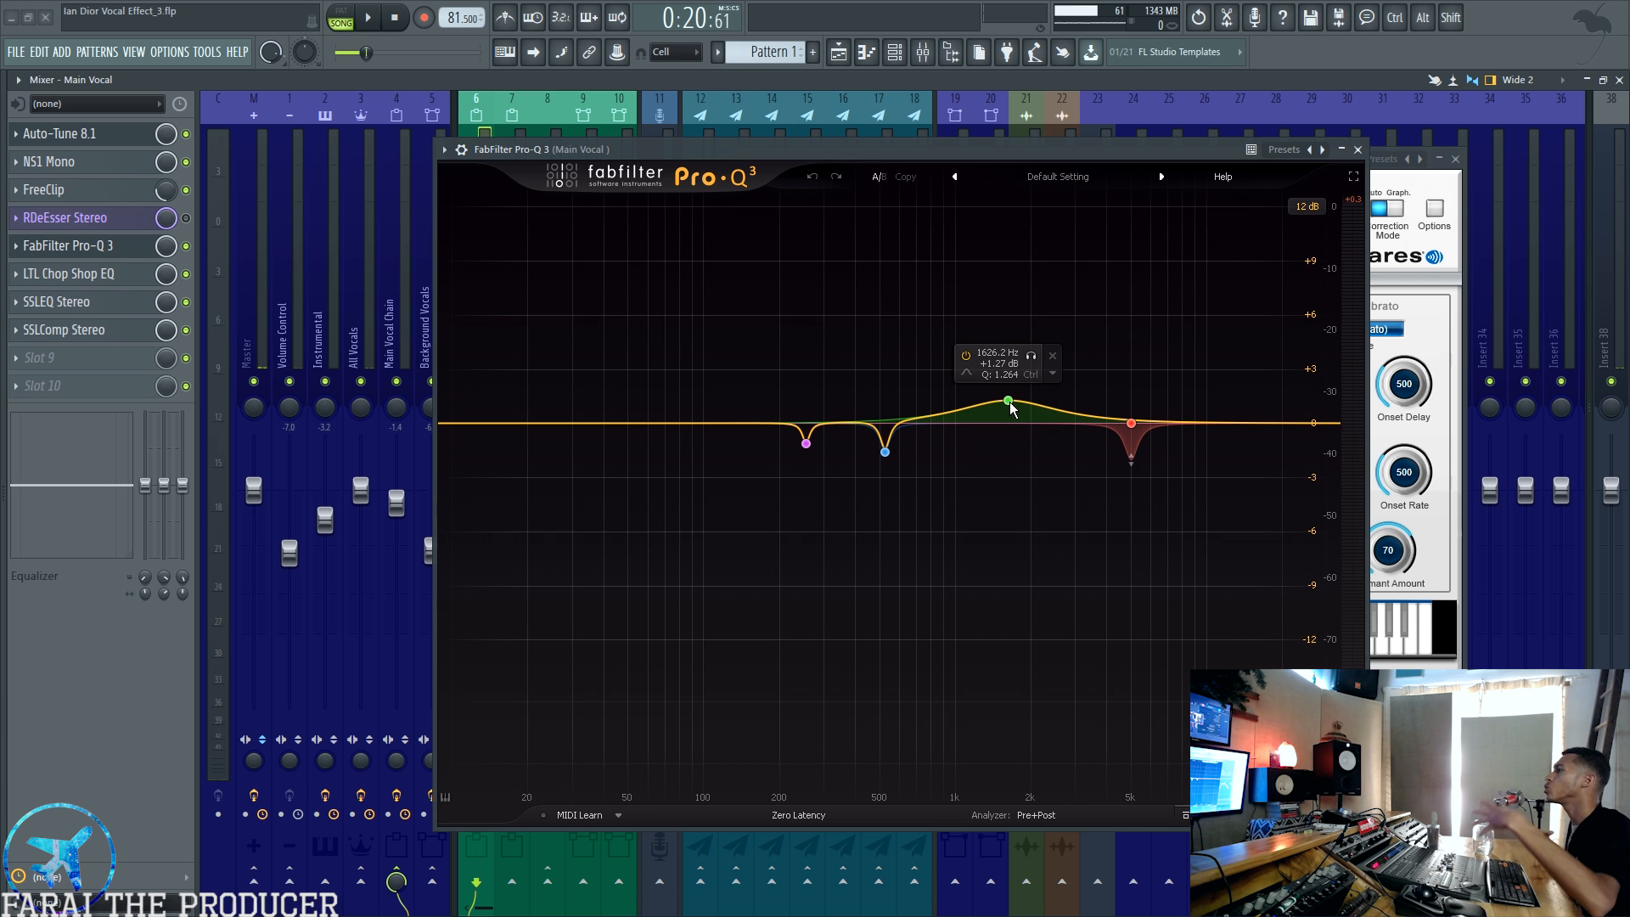
click(1358, 151)
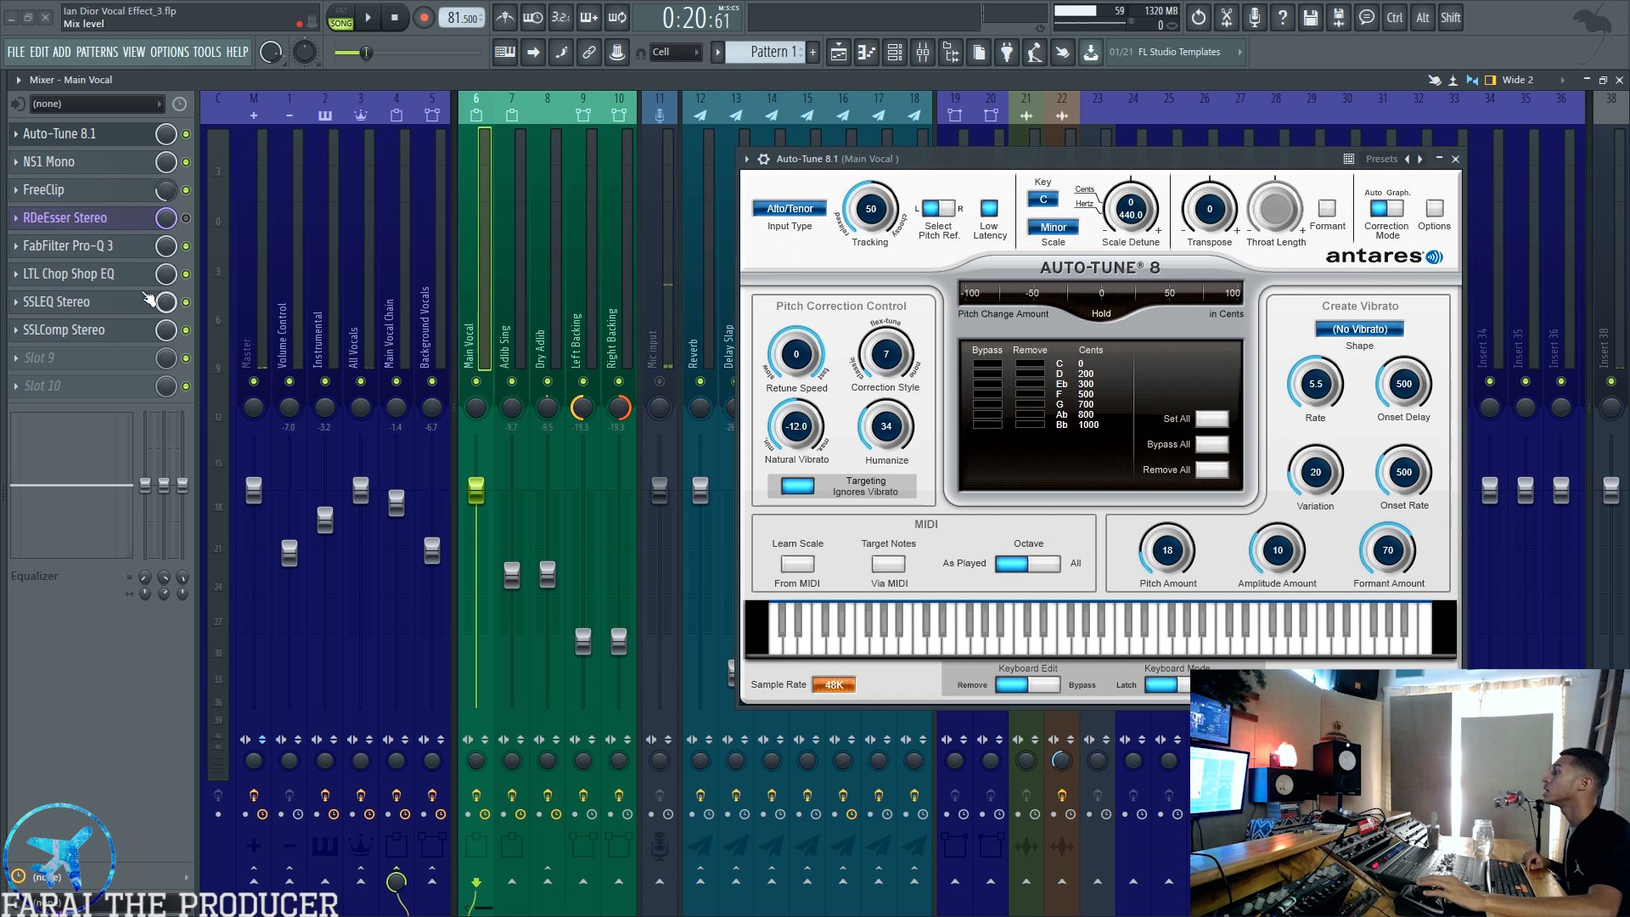
Step: Open the Main Vocal's SSLEQ Stereo and SSLComp Stereo plugins and close the Auto-Tune 8.1 window behind them
click(56, 301)
click(62, 329)
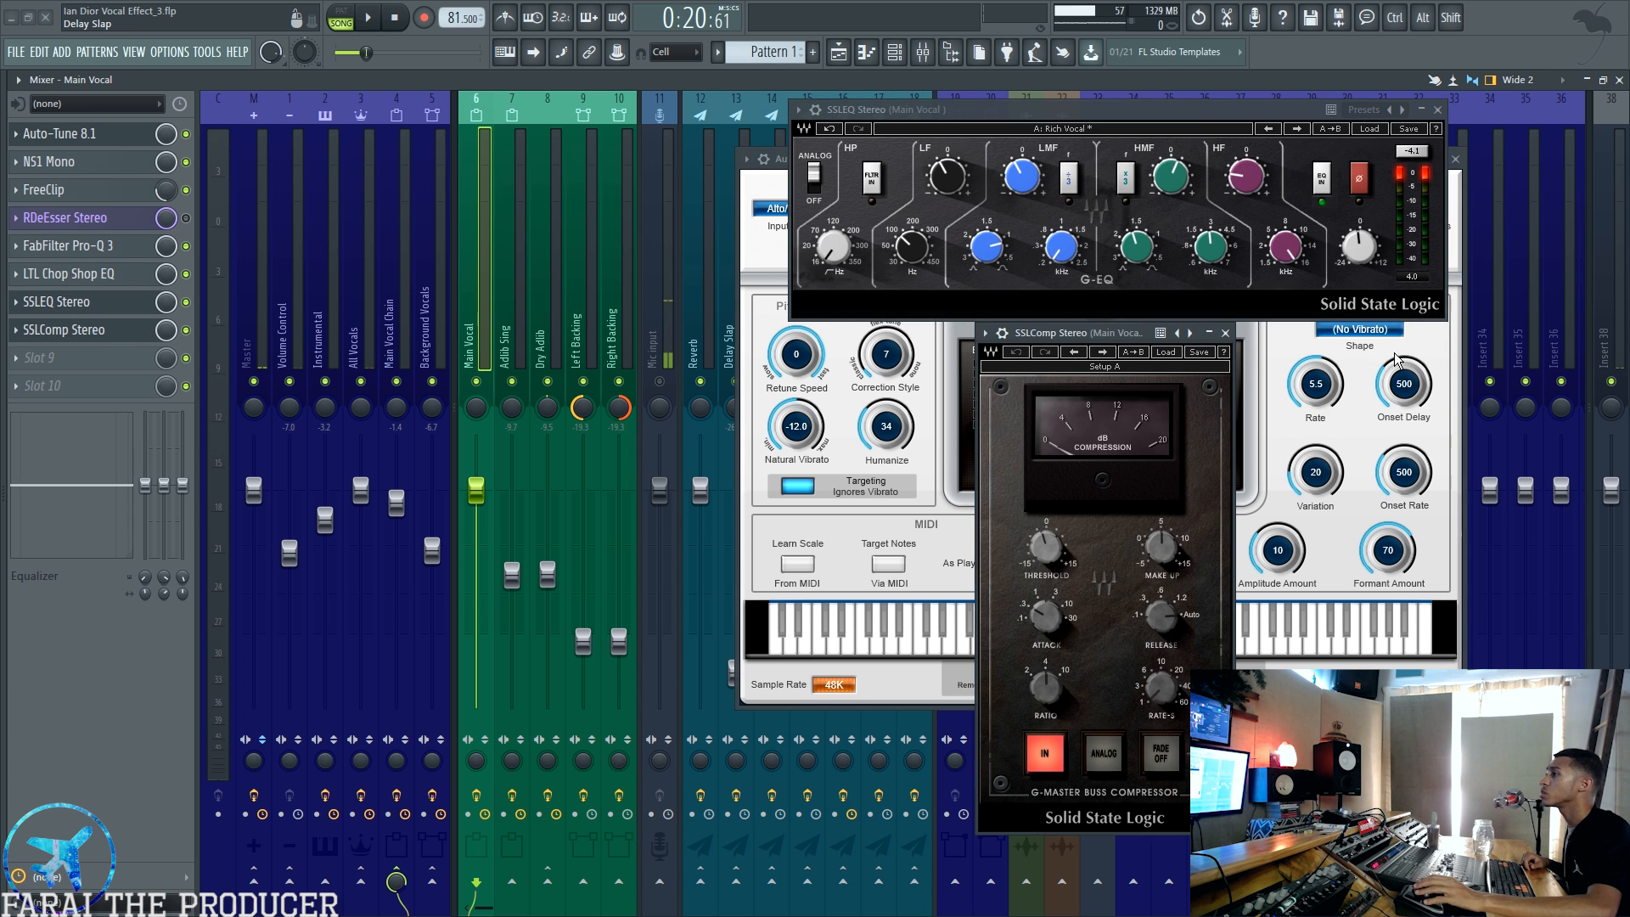
click(1449, 348)
click(1454, 160)
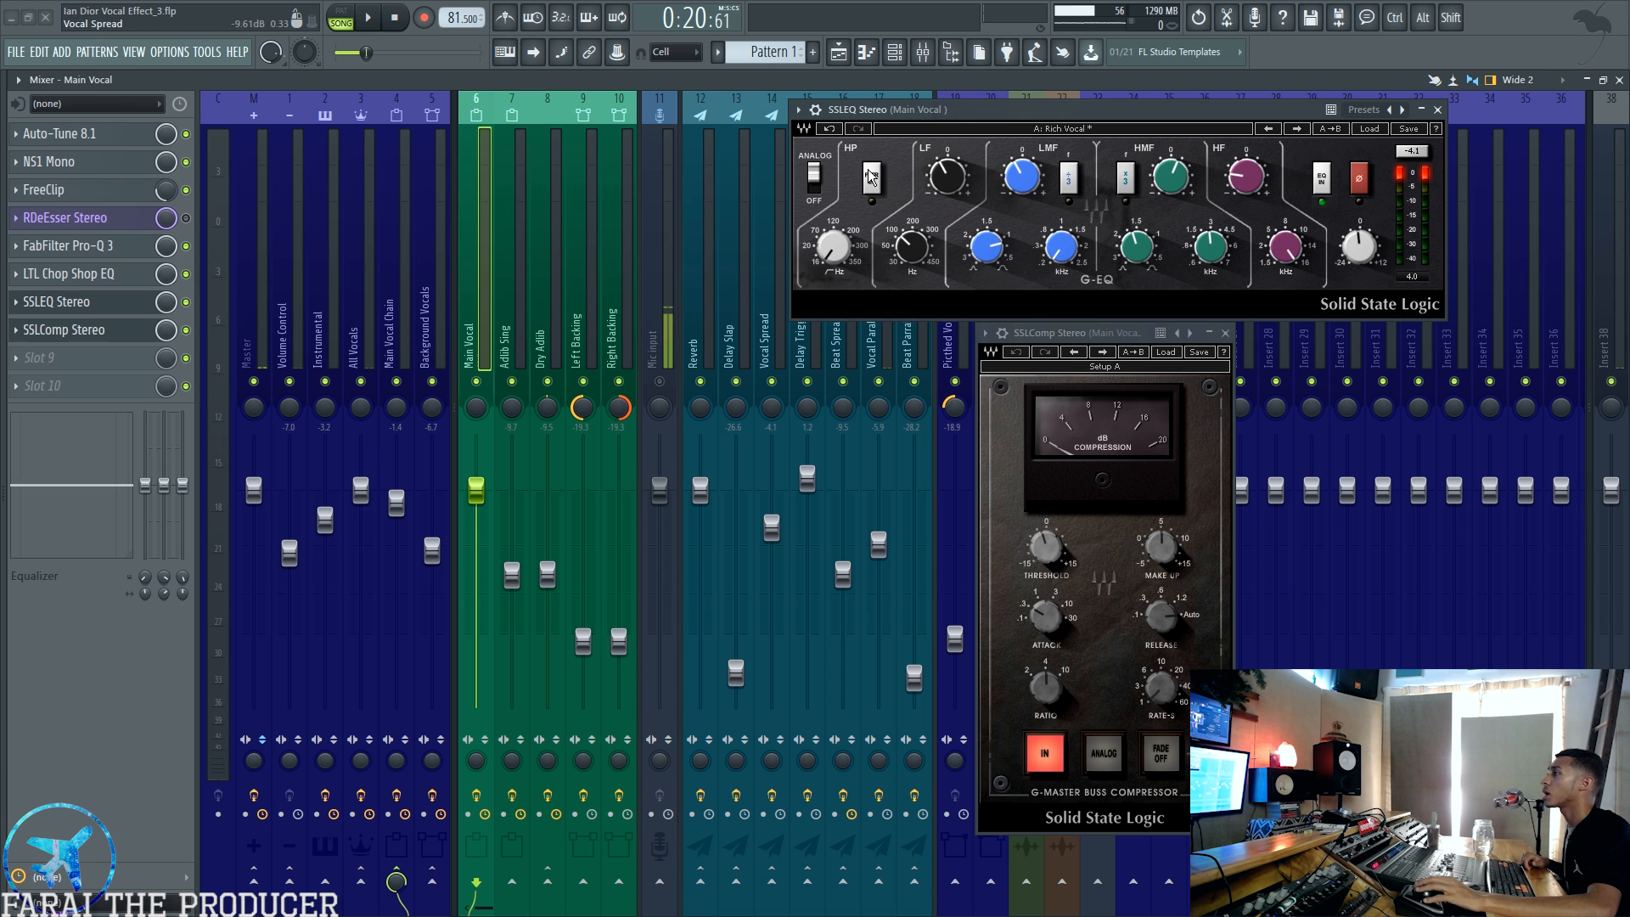
Step: Check the LTL Chop Shop EQ once more, close it, and reposition the SSLComp Stereo window below the SSLEQ
click(77, 273)
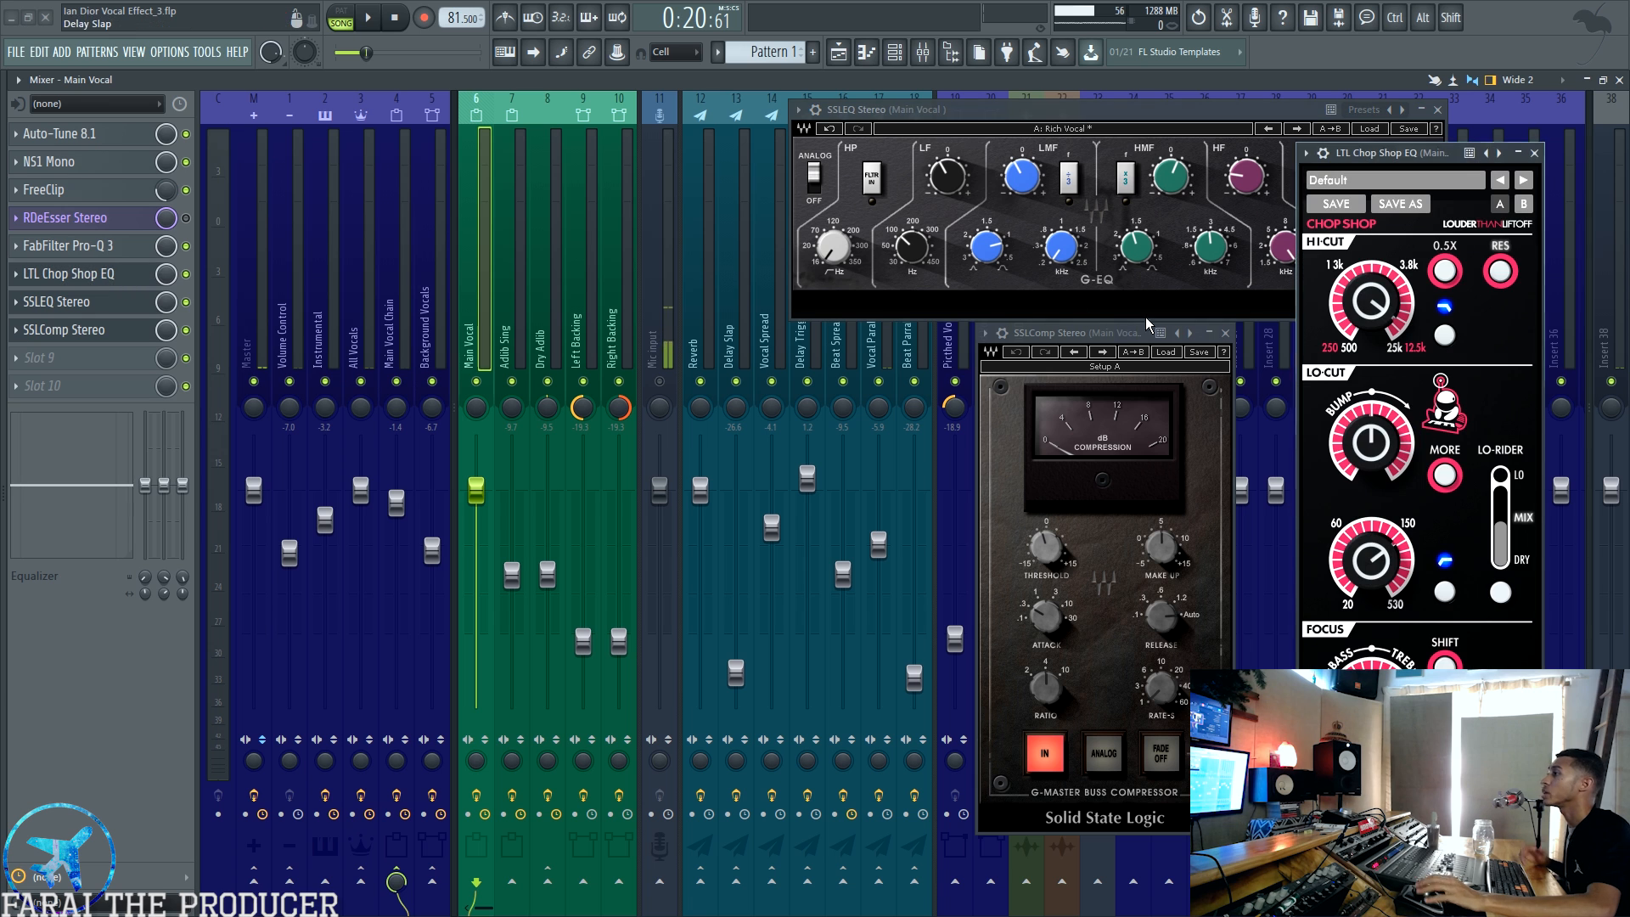
click(1546, 162)
click(1534, 153)
drag(1163, 335, 1024, 341)
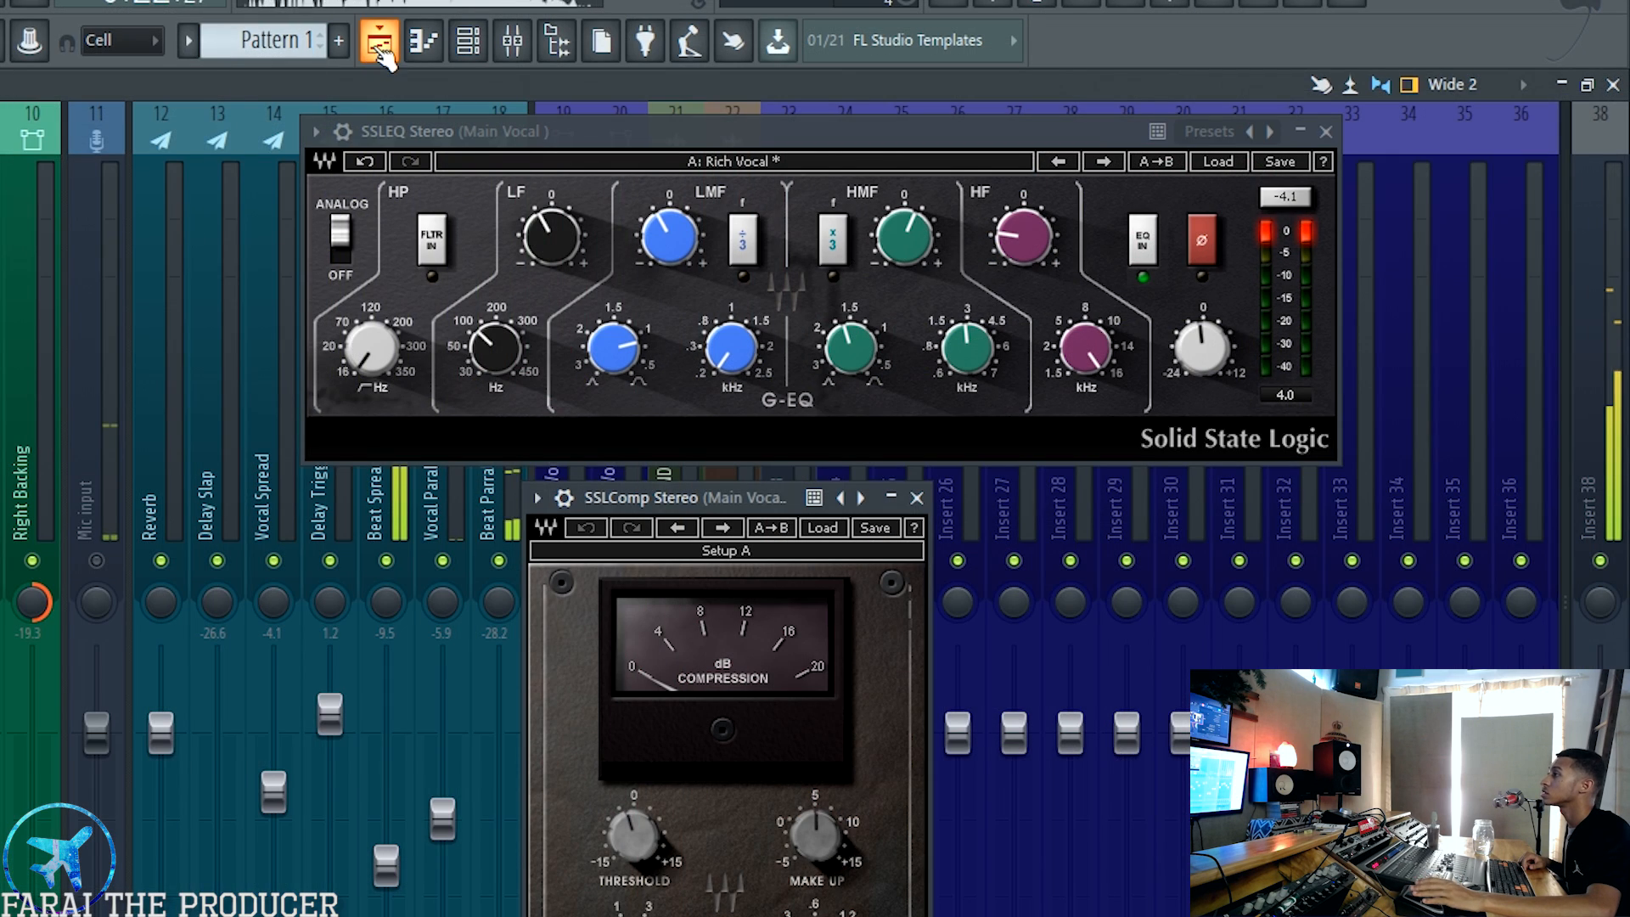
Step: Watch the SSLEQ and SSLComp react to the vocal over the playlist, then return to the mixer and close both plugins
click(380, 40)
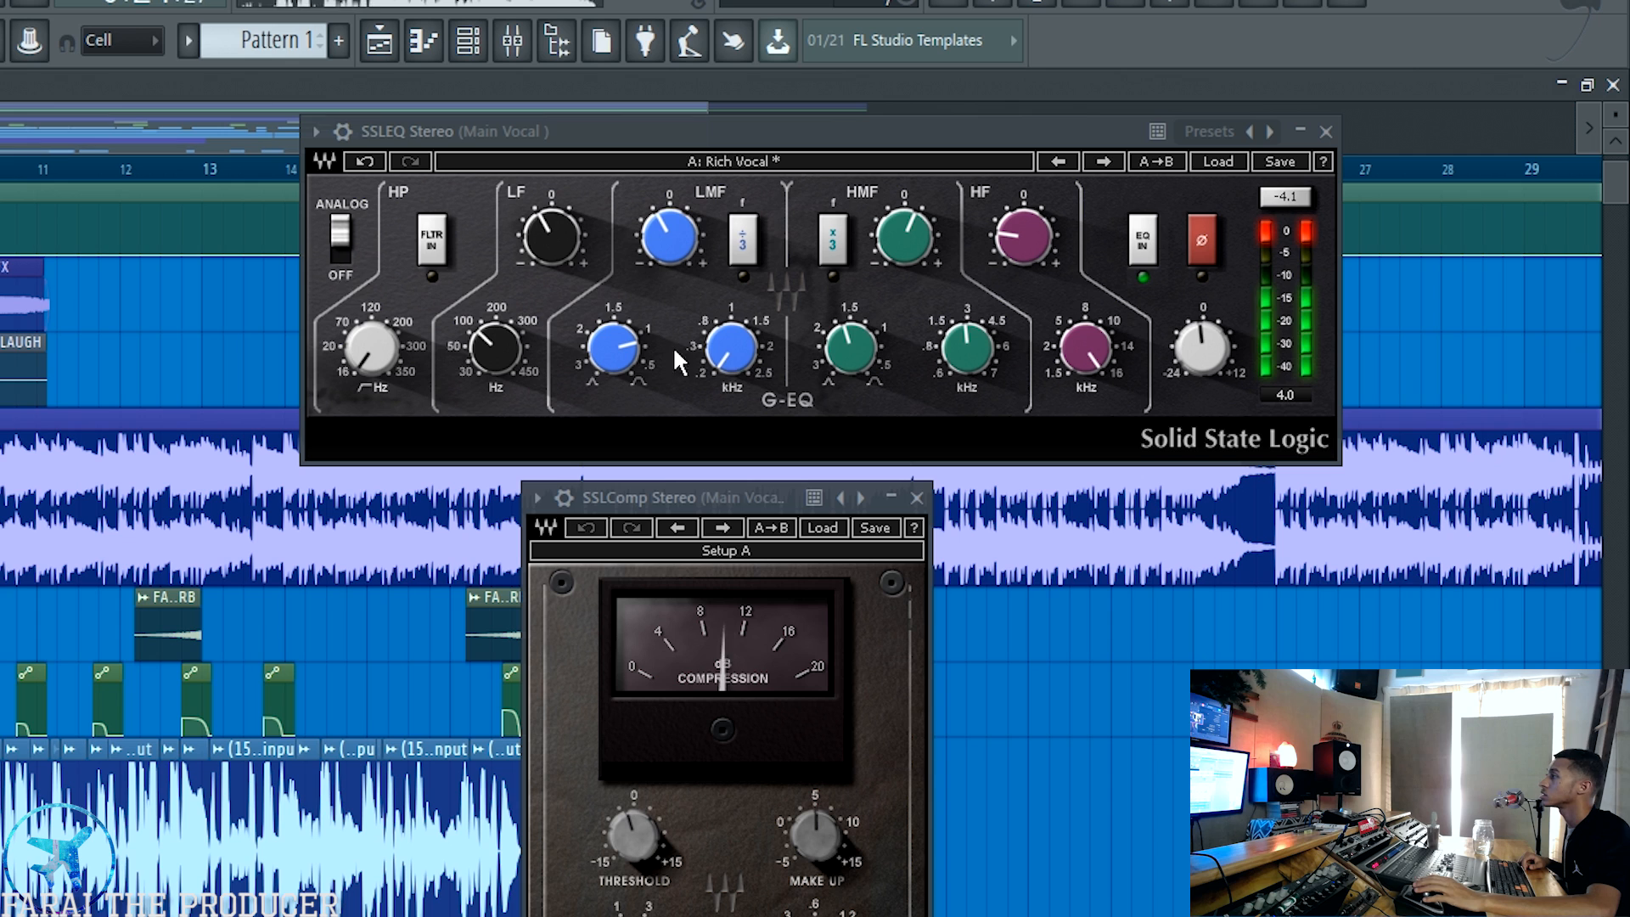
mouse_move(731, 349)
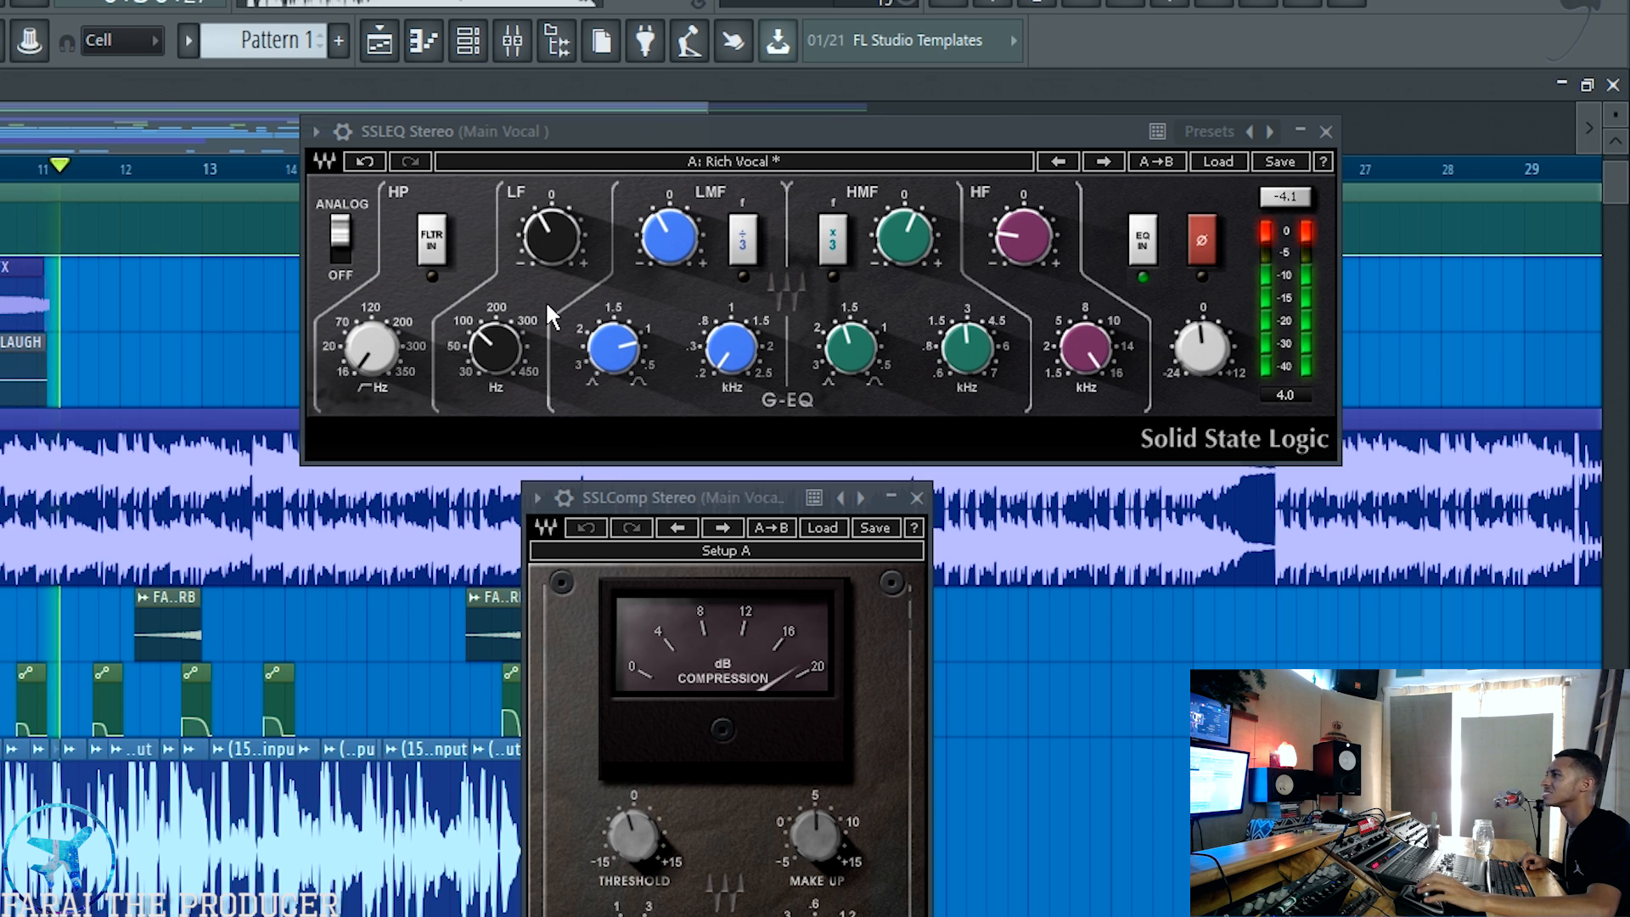
click(529, 47)
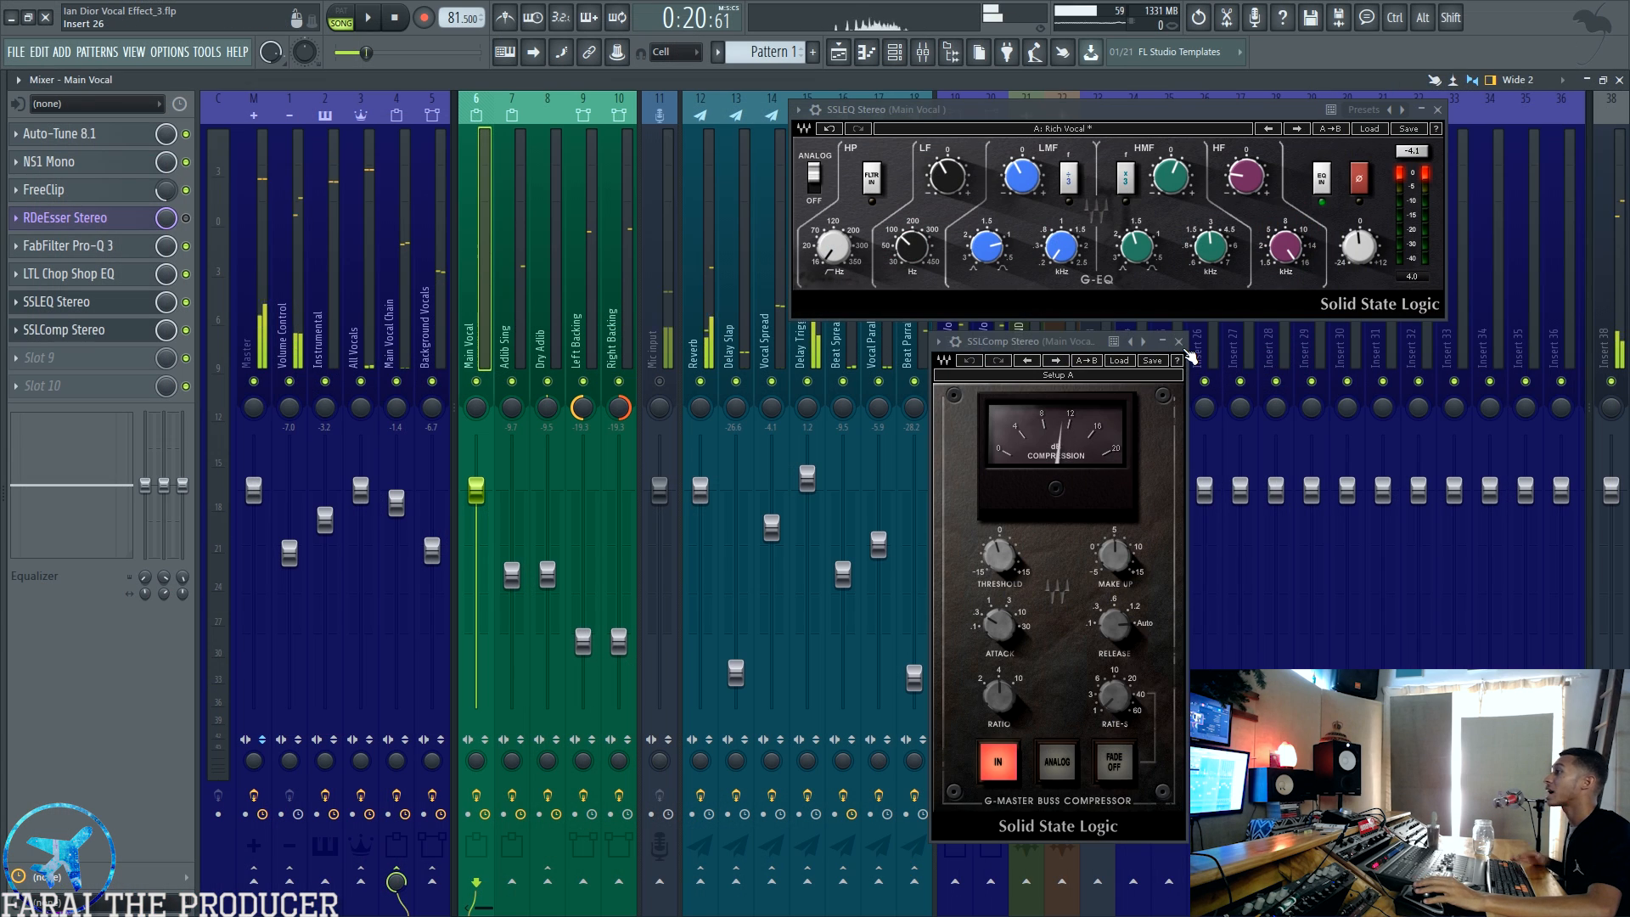
click(916, 497)
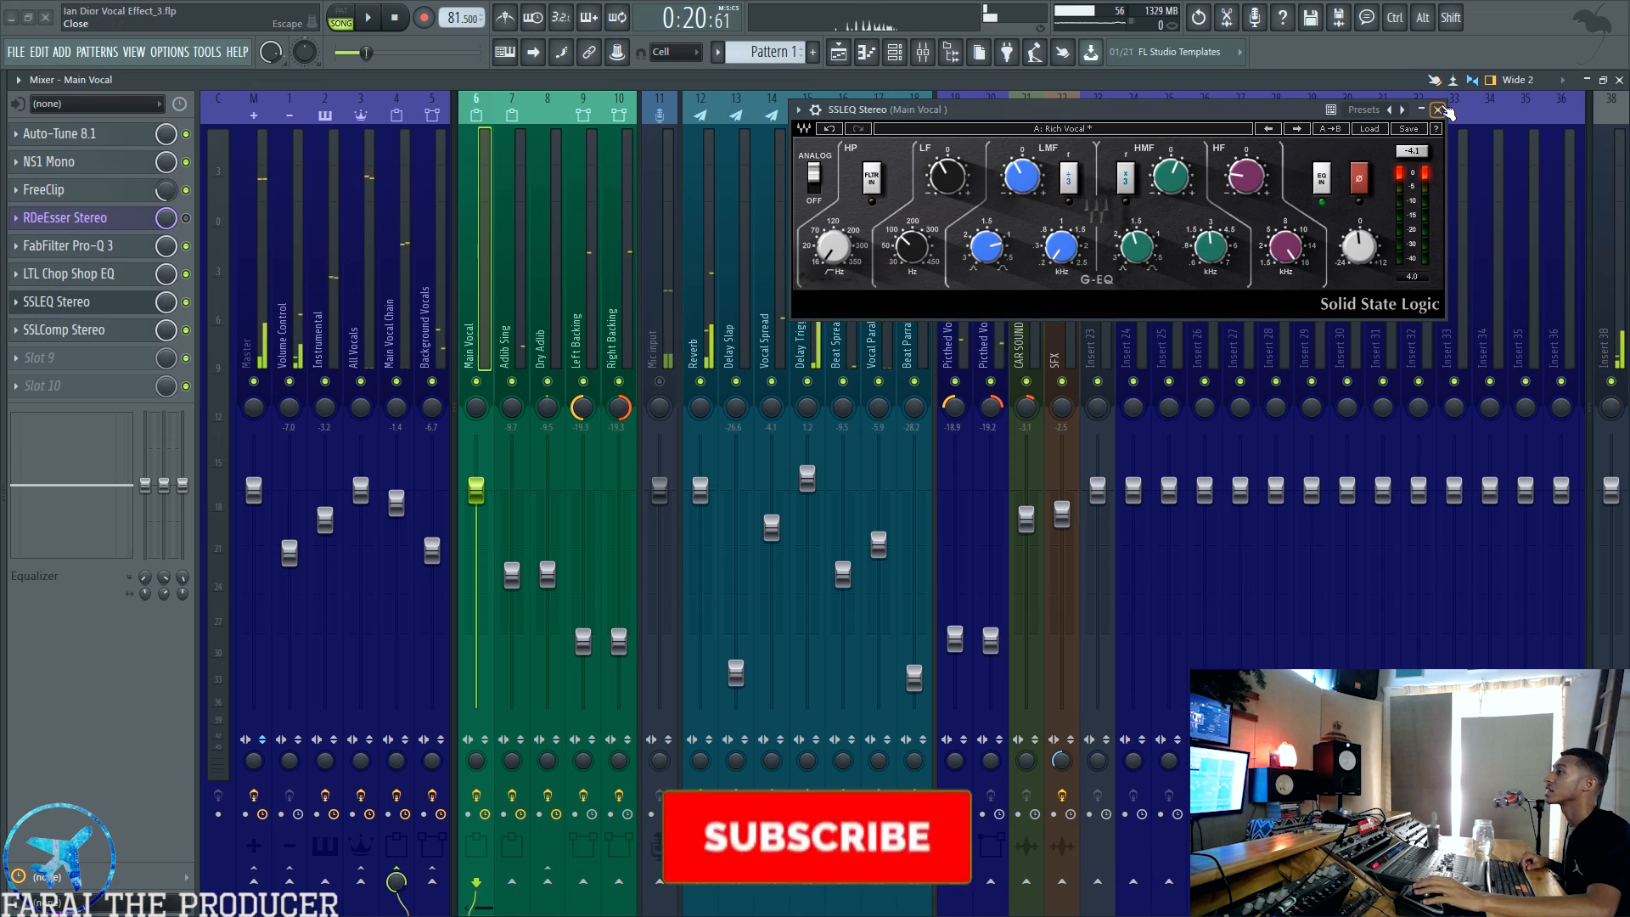
click(1437, 110)
Step: Inspect the Mic input track's audio source and its send to the Main Vocal track
click(658, 272)
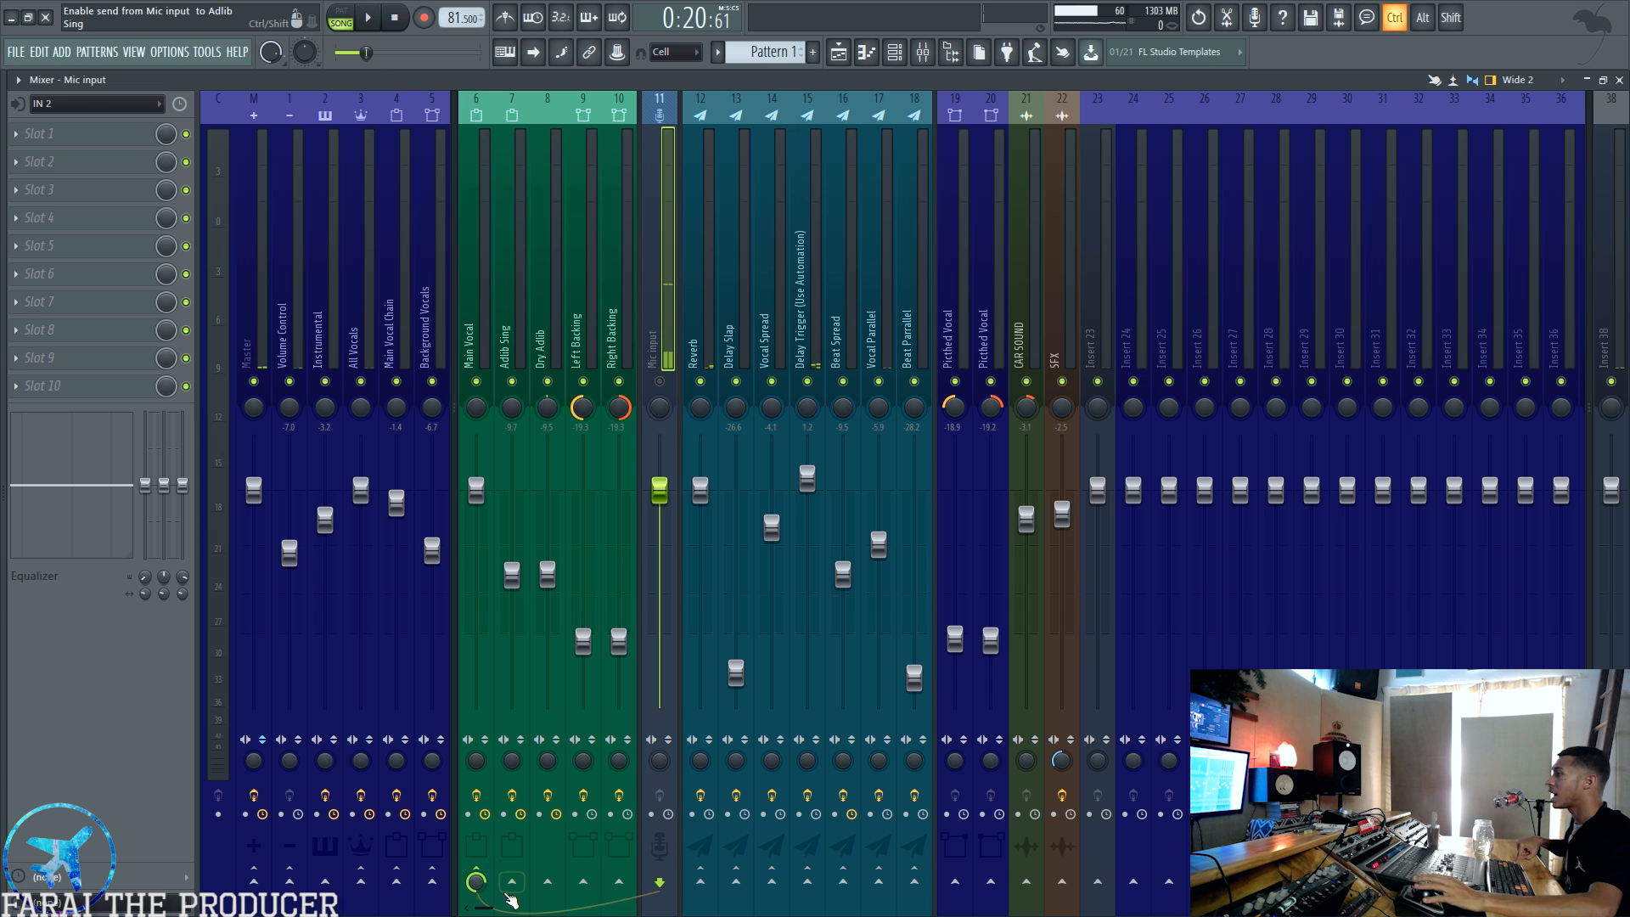
ctrl+click(478, 885)
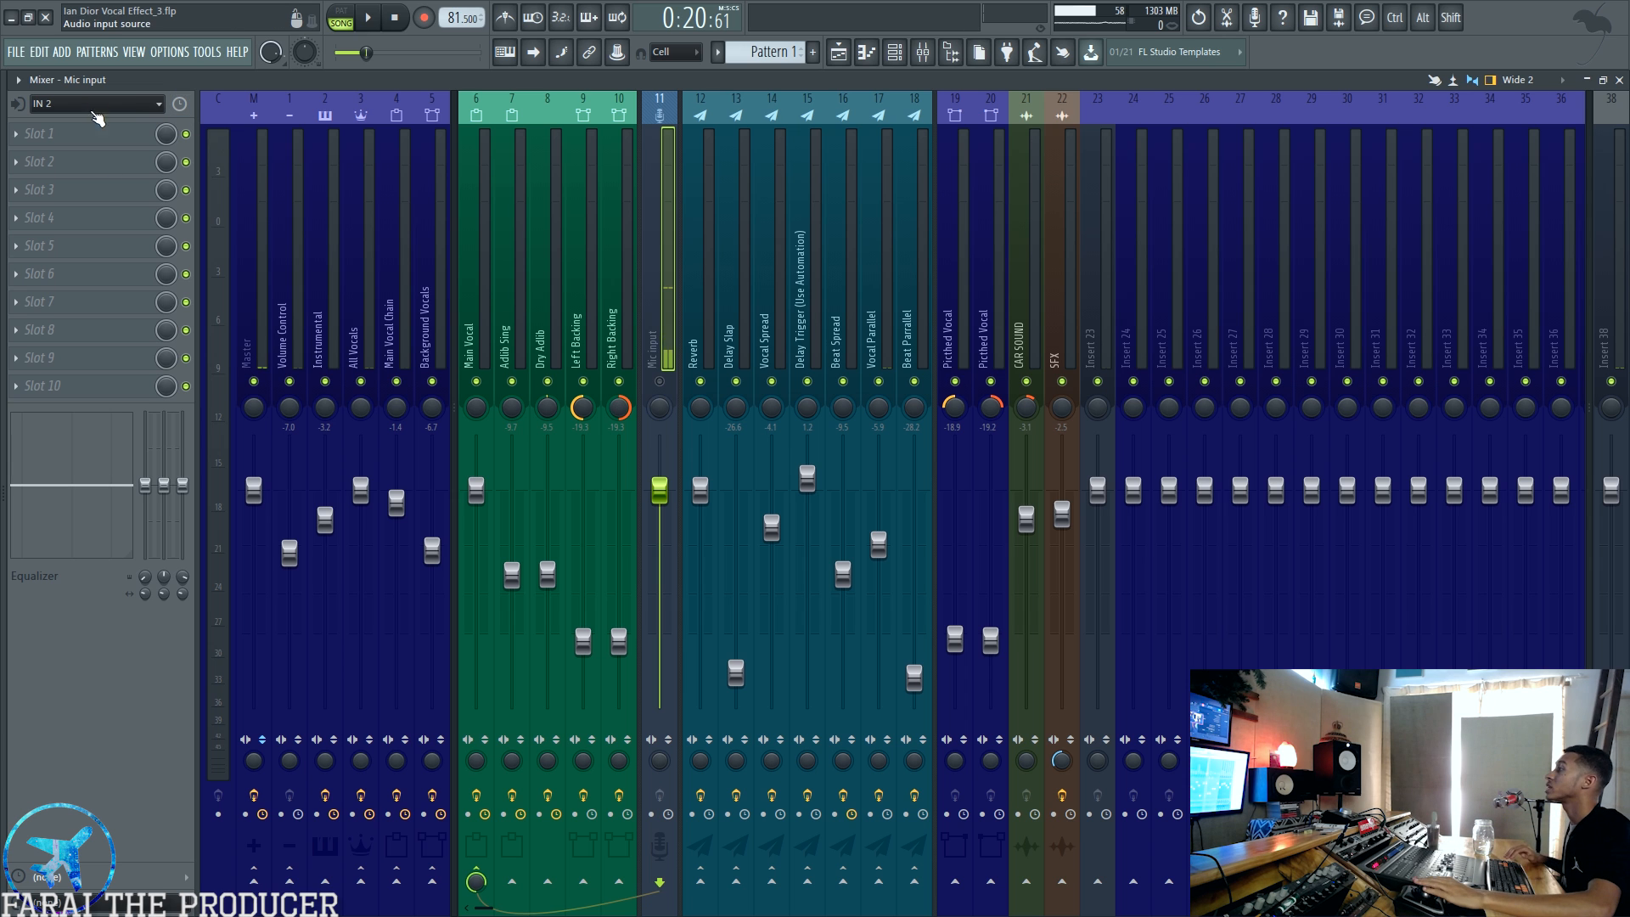
click(485, 329)
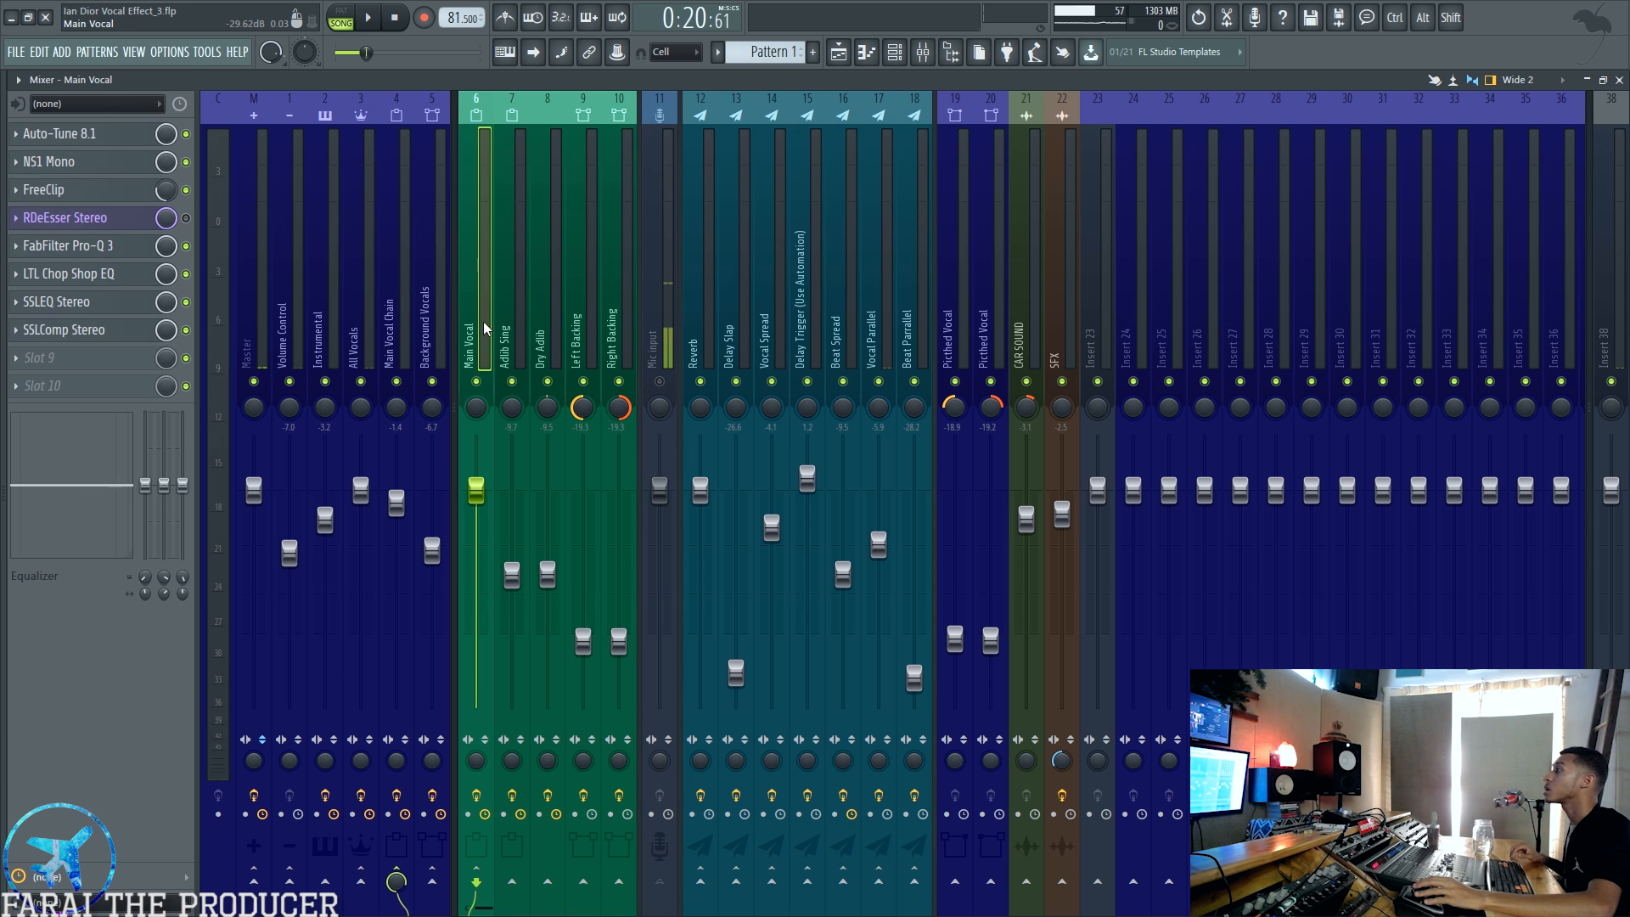
click(674, 322)
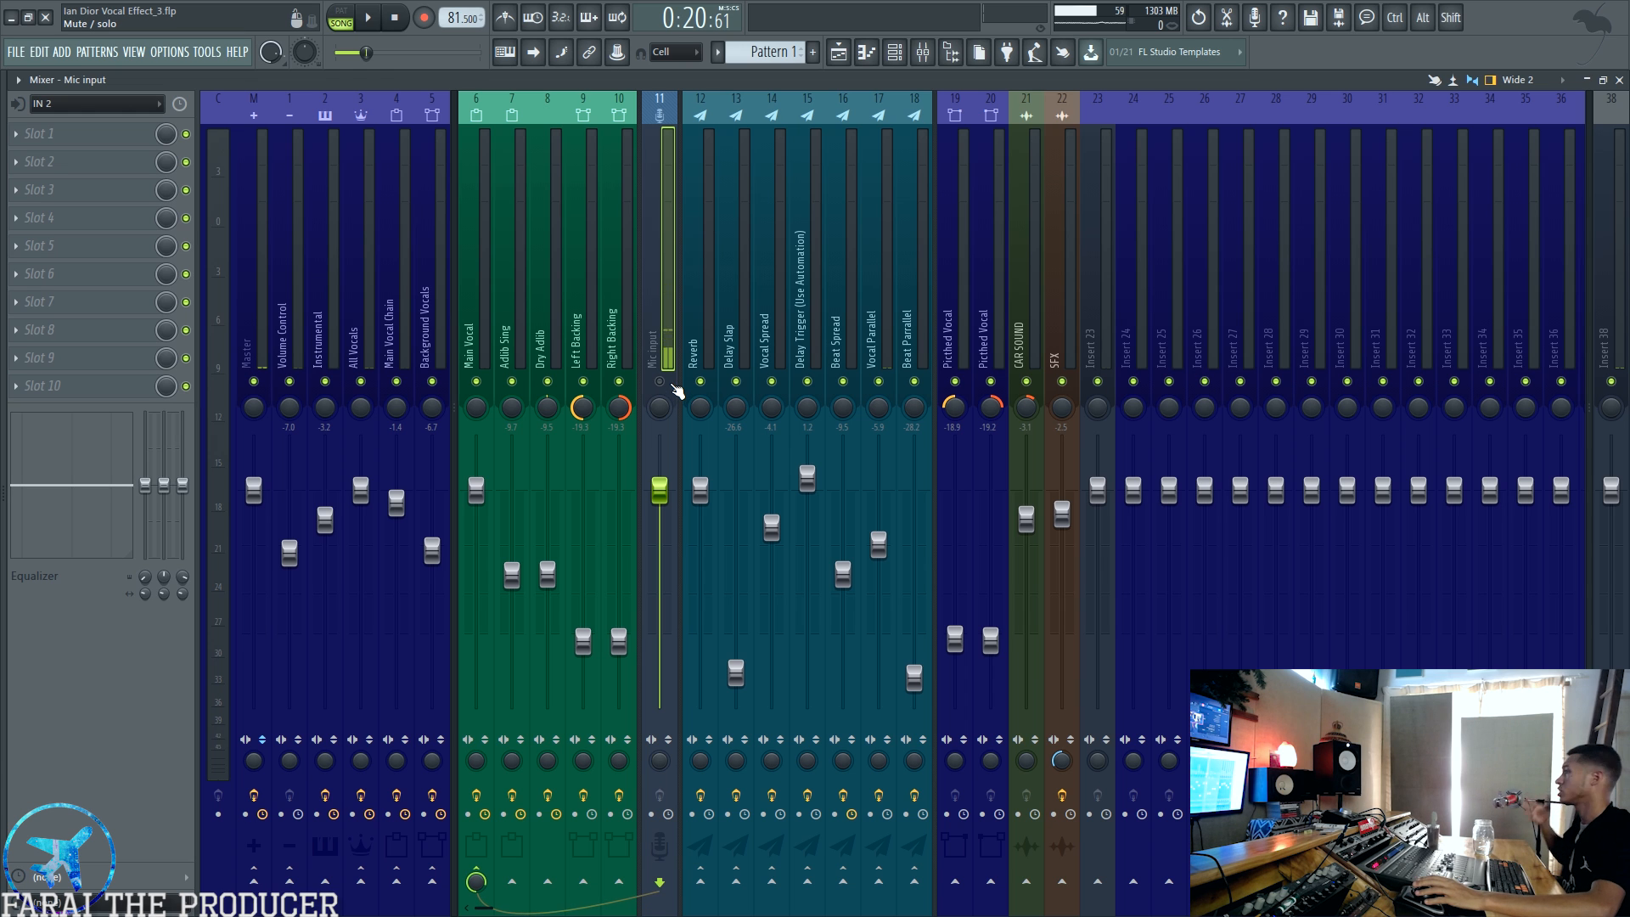
Step: Unmute the Mic input and audition its routing through Adlib Sing, Dry Adlib and the backing tracks, ending back on Main Vocal
click(672, 384)
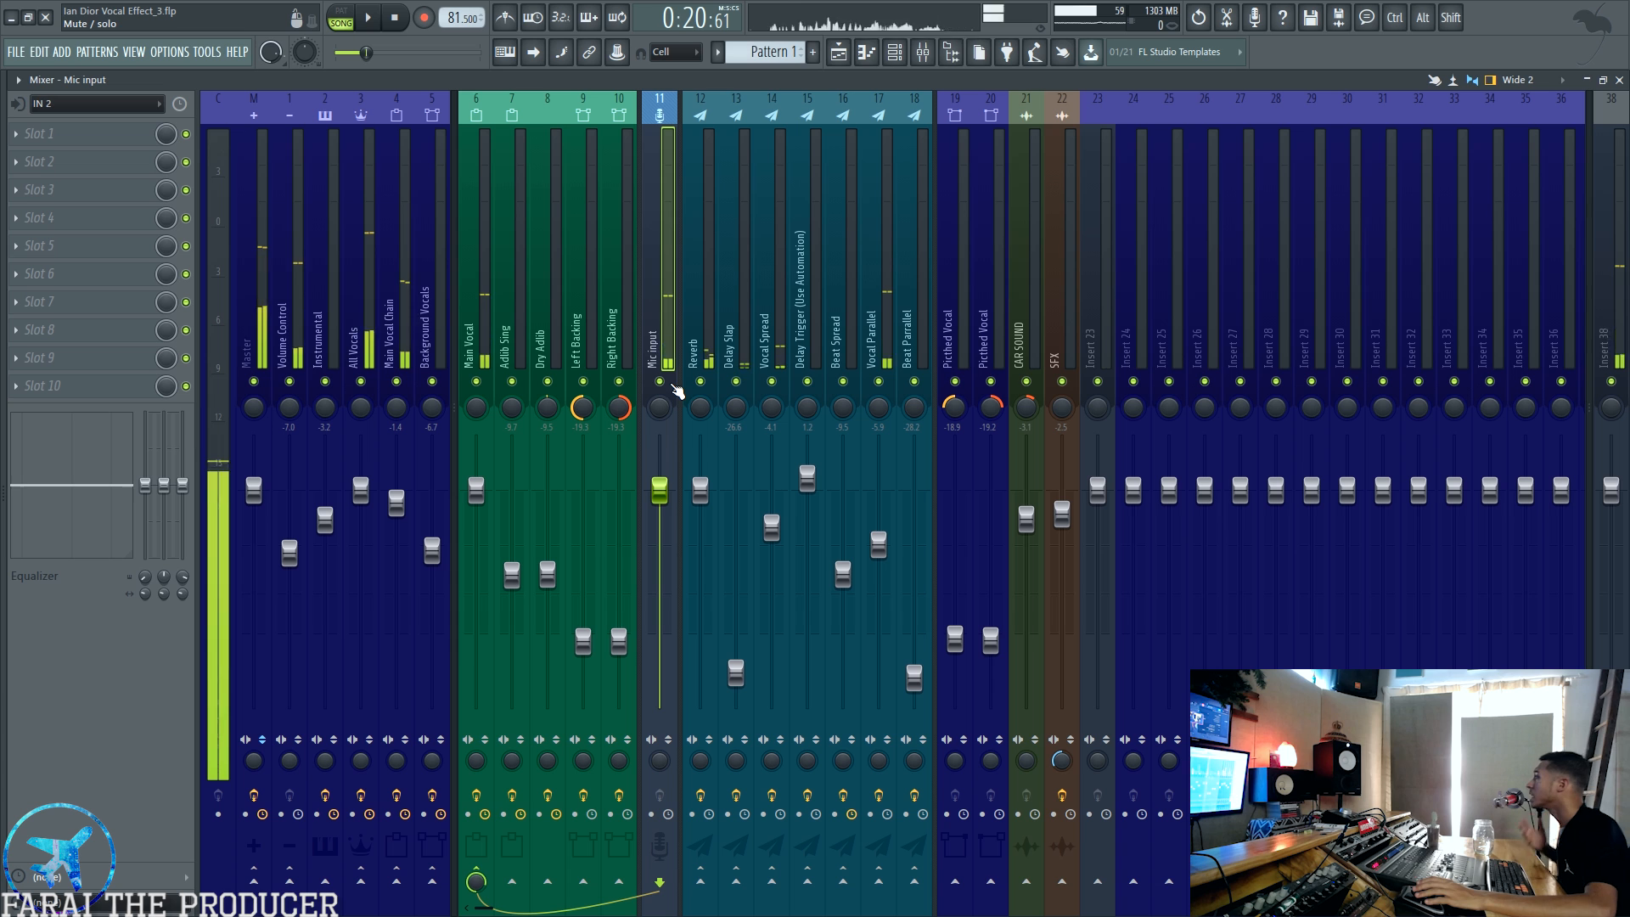
click(511, 882)
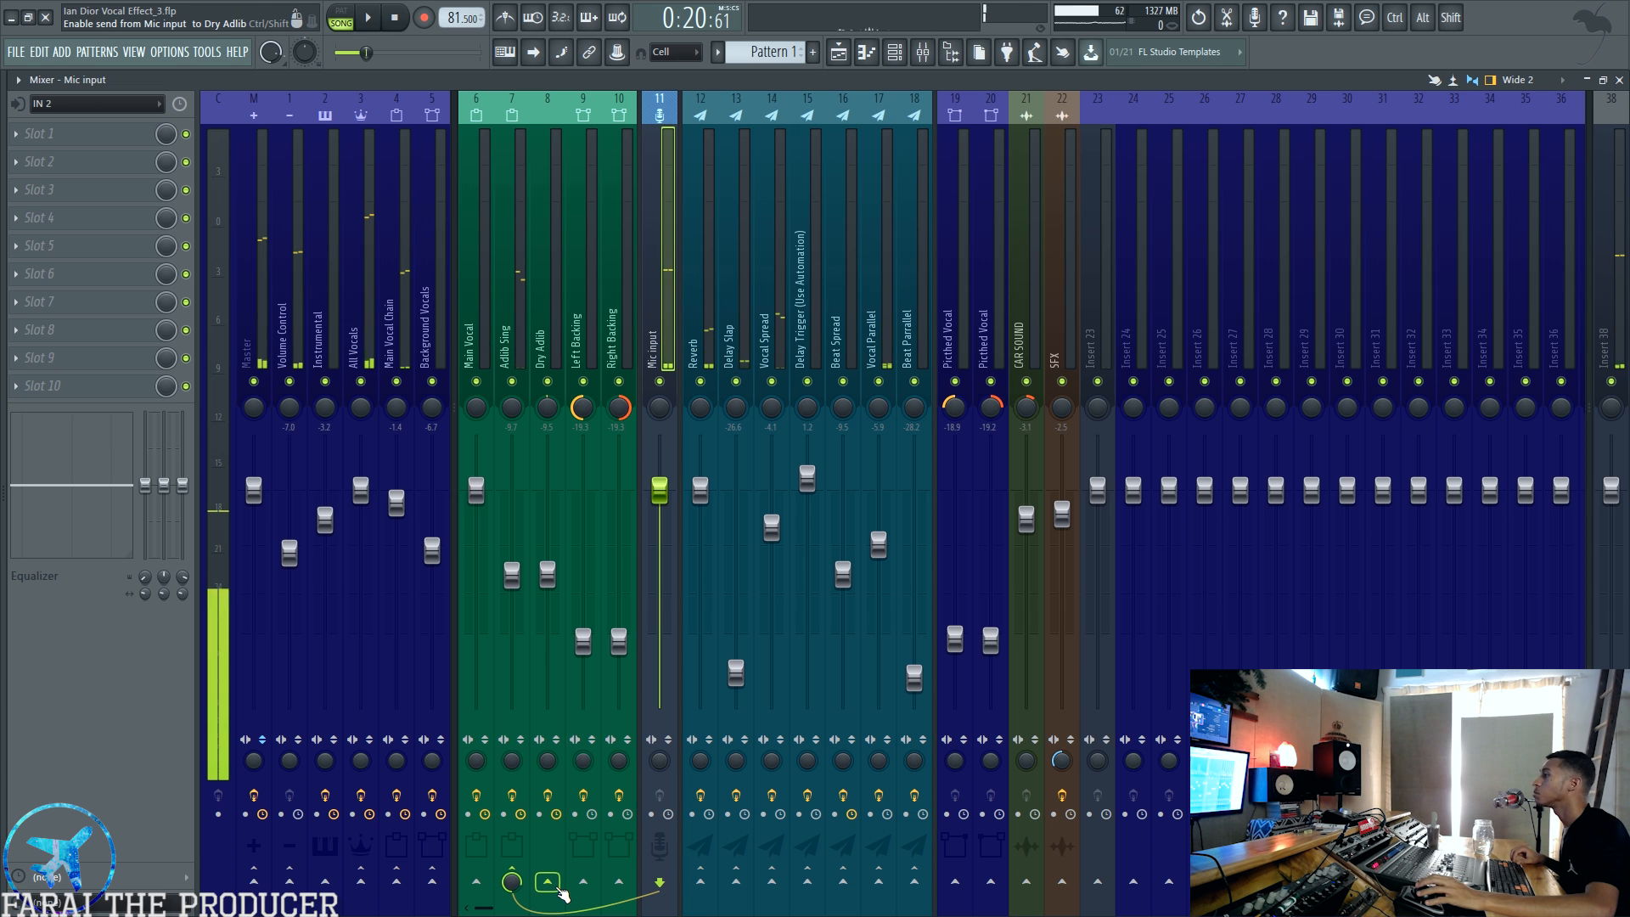
click(548, 881)
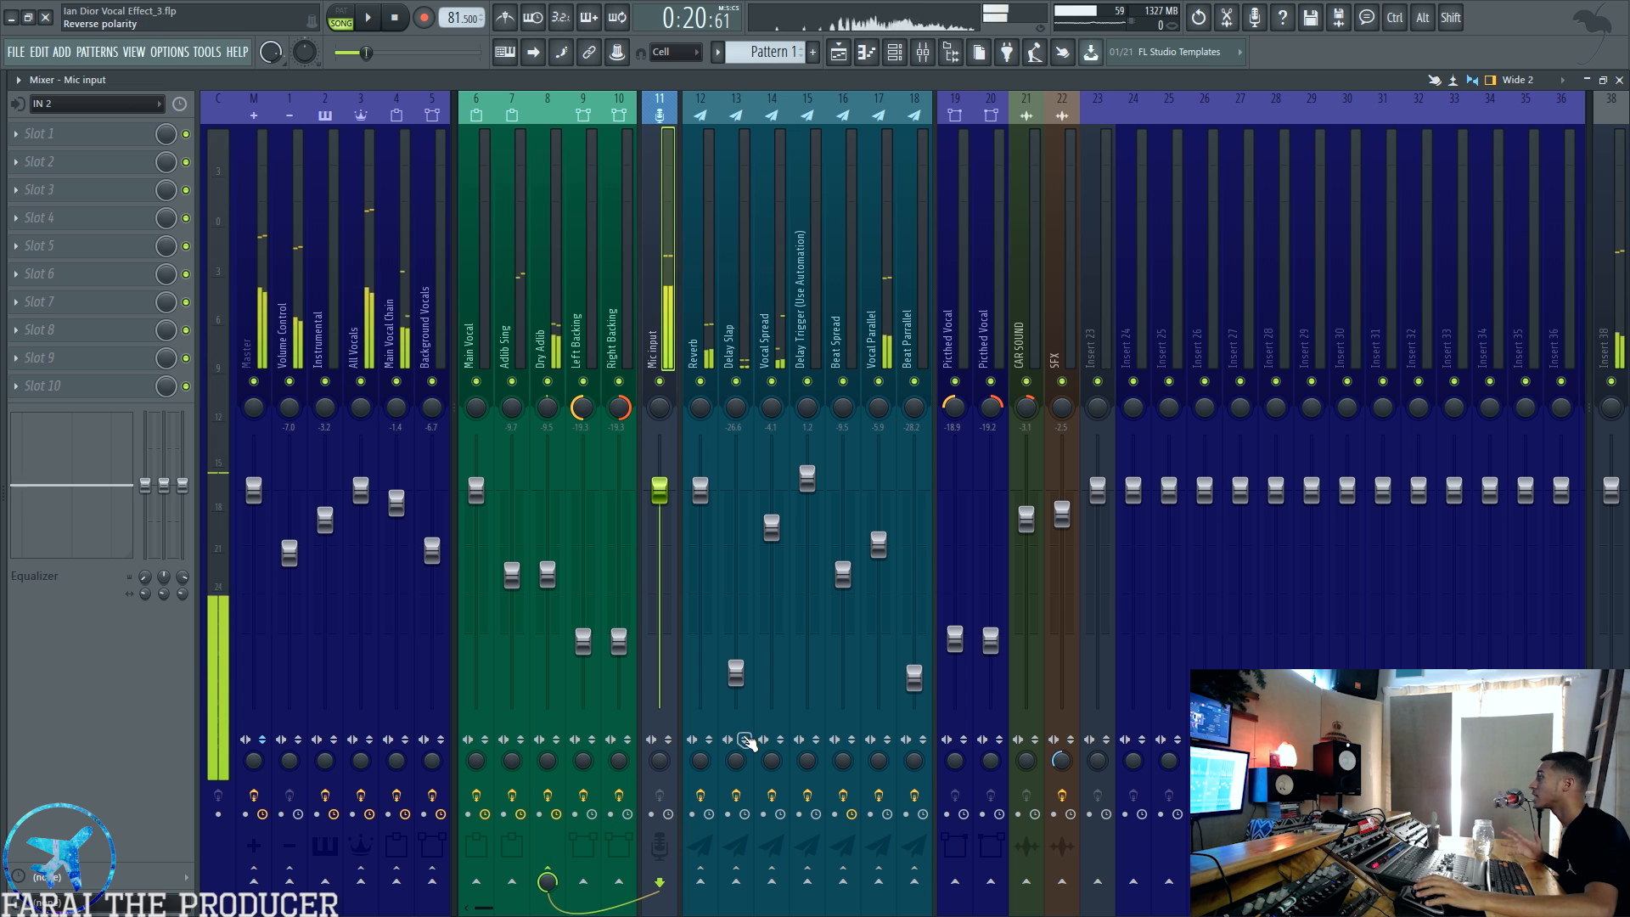
click(585, 883)
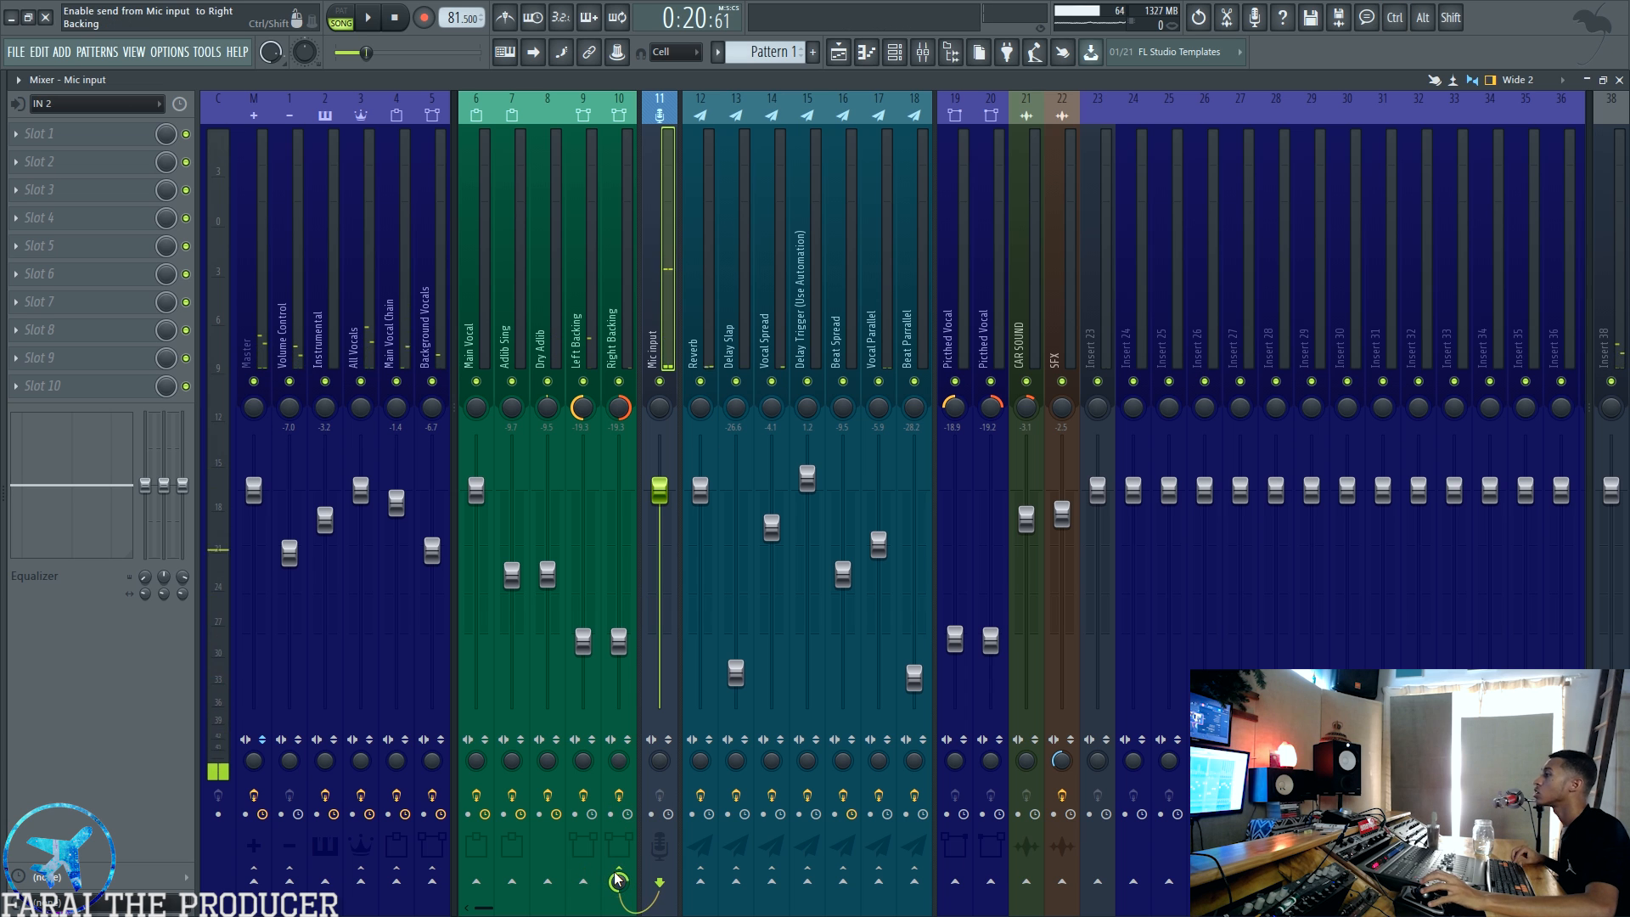
click(477, 881)
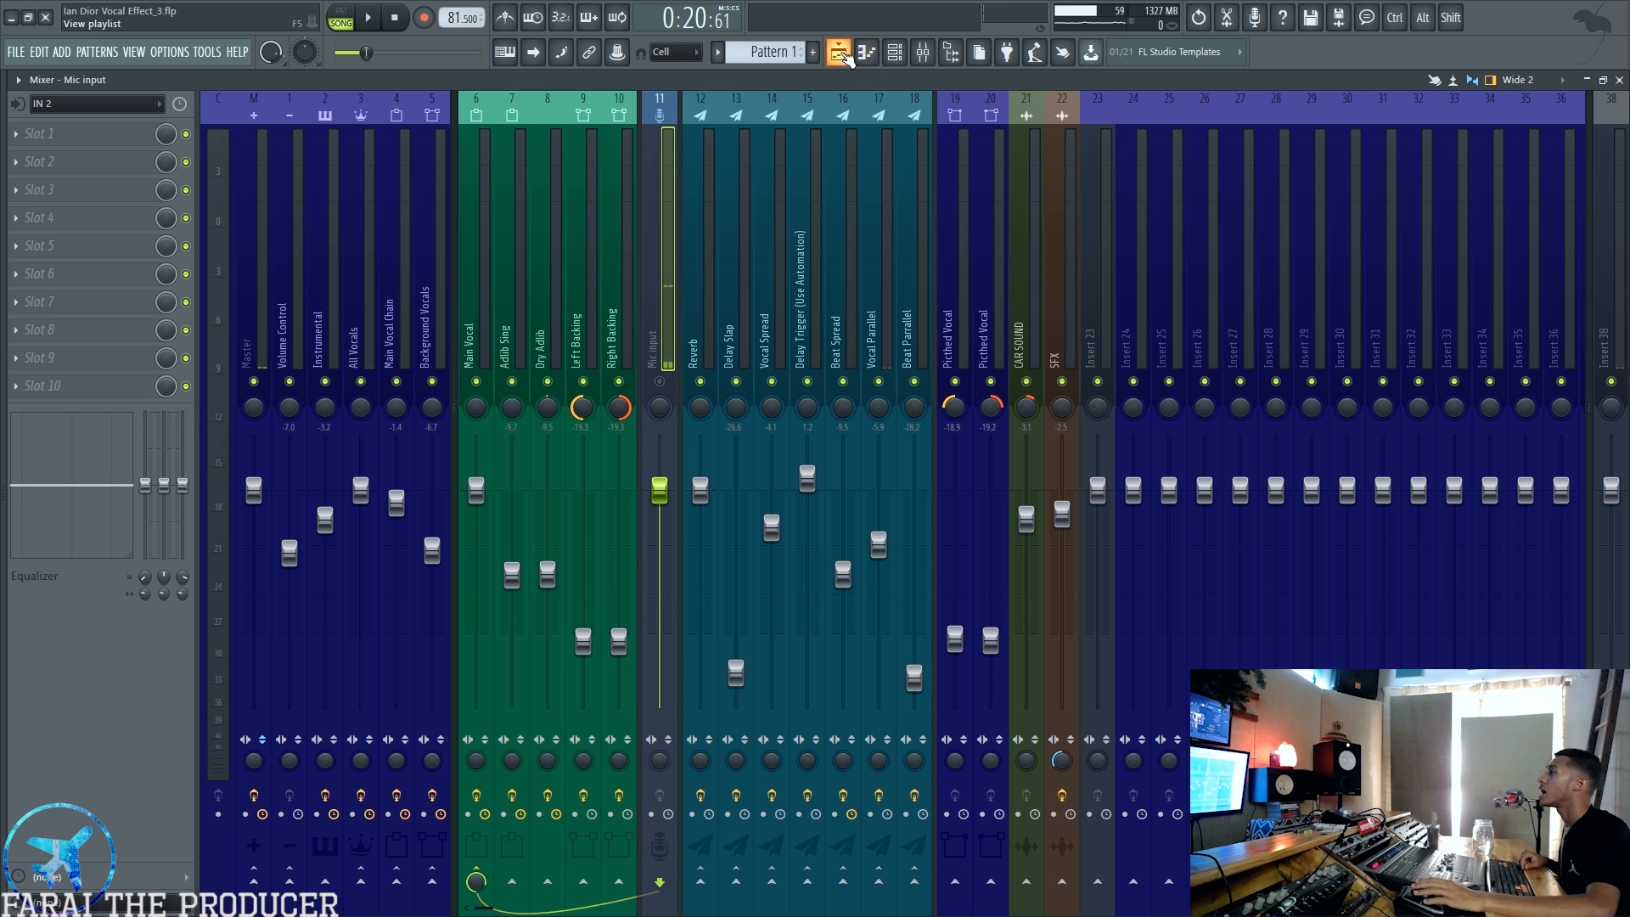
Step: Look over the vocal tracks in the playlist and return to the mixer
click(840, 54)
scroll(852, 102, down, 2)
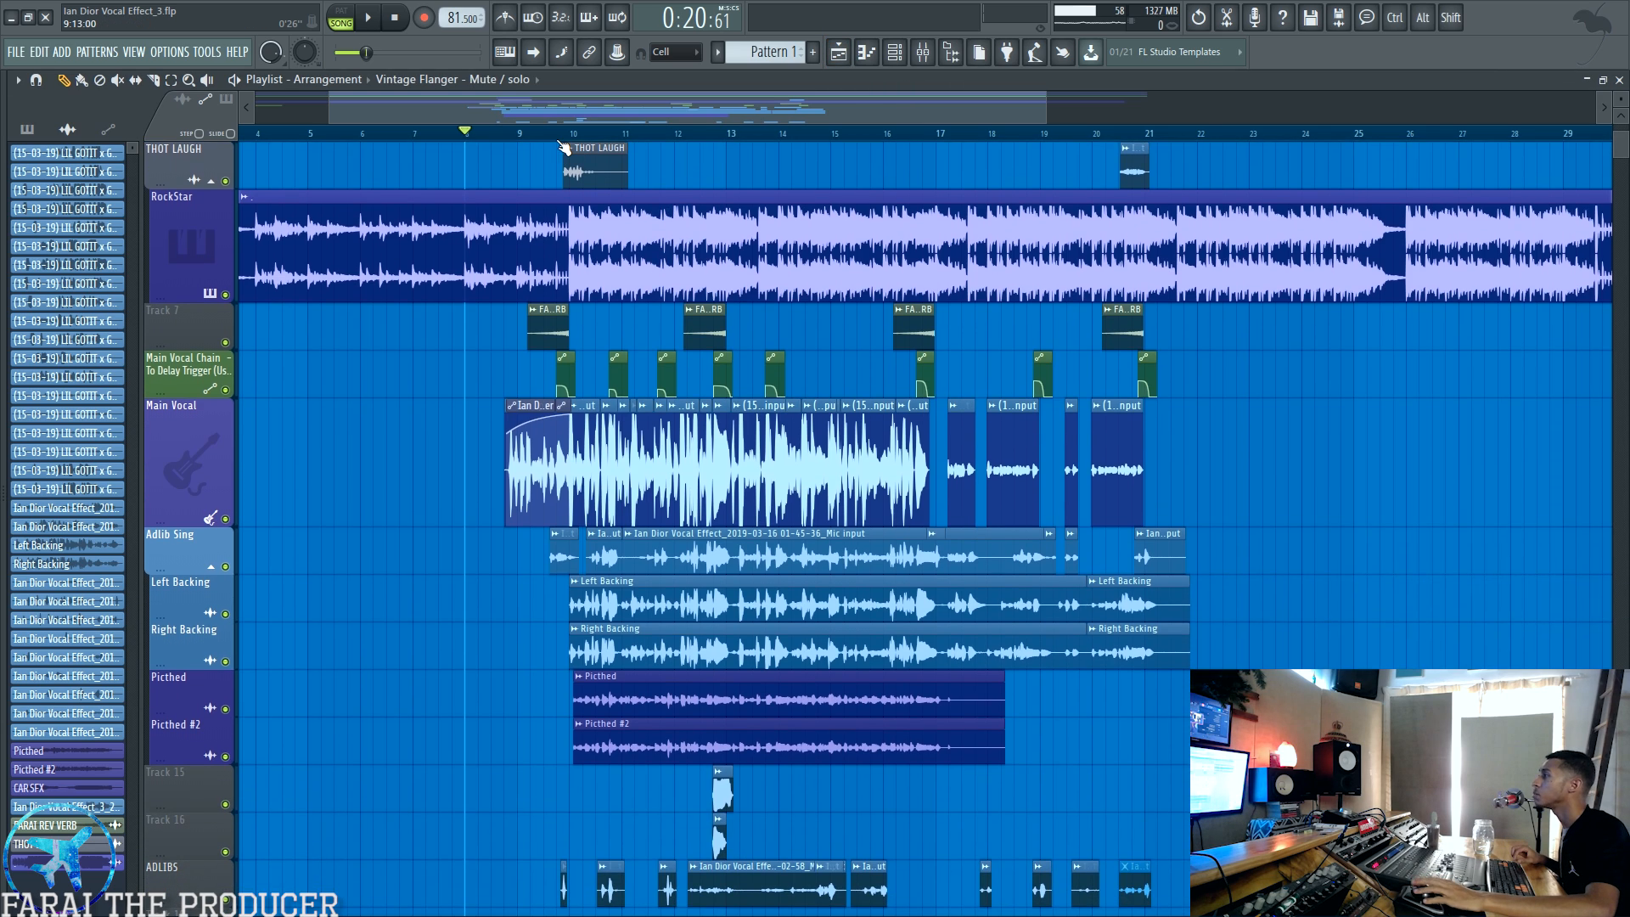
scroll(564, 148, up, 4)
click(922, 56)
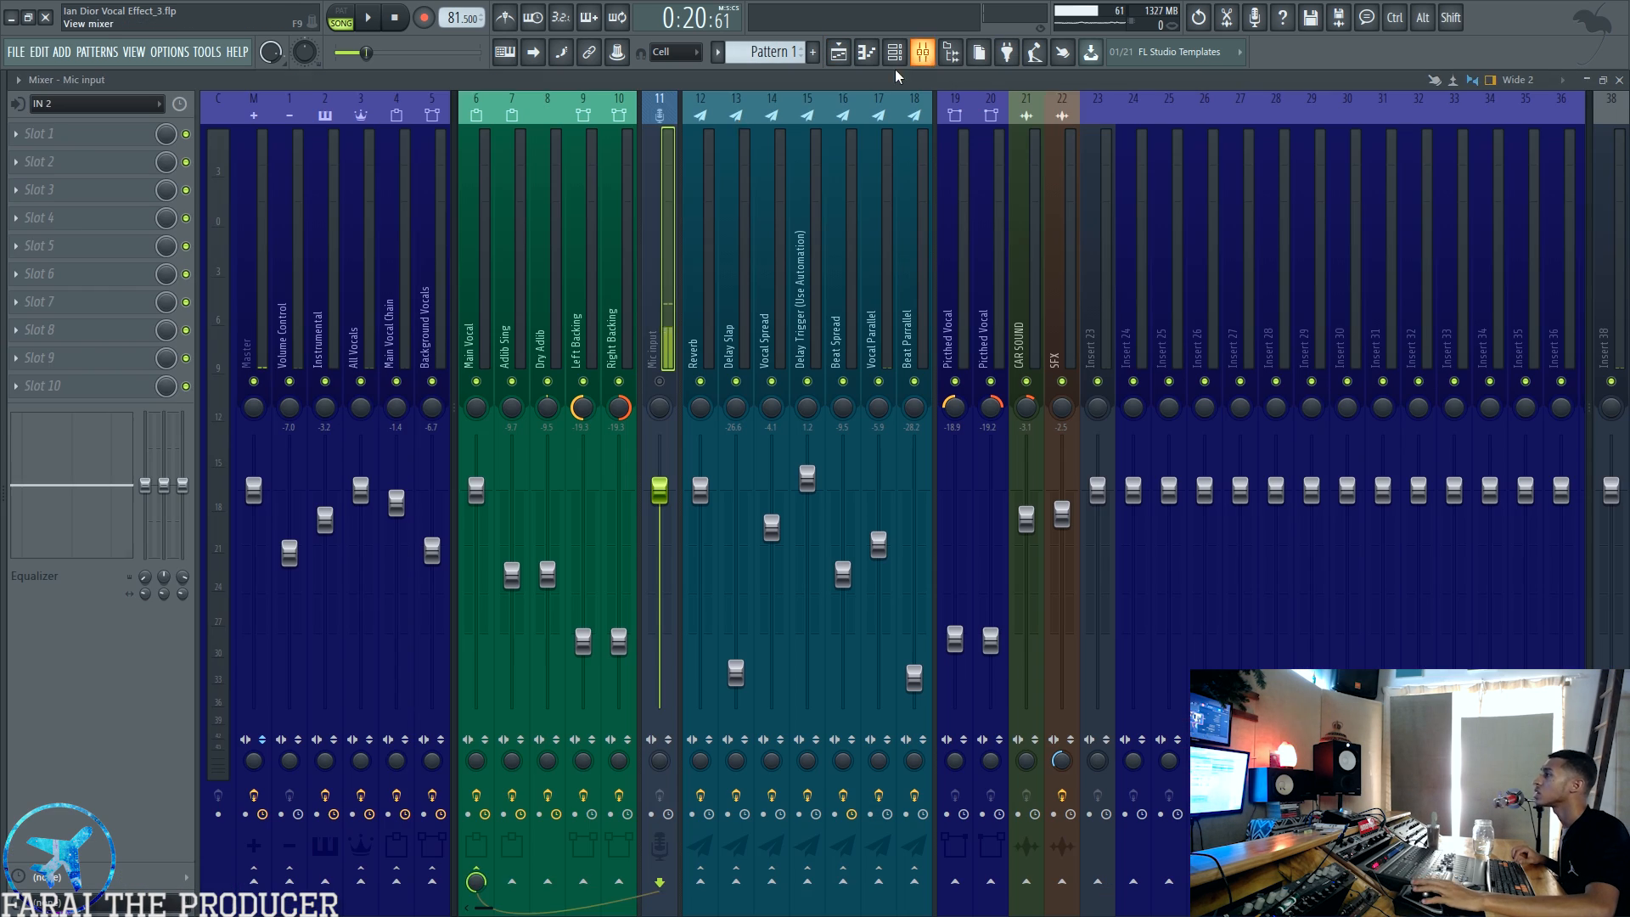
Step: Glance at the Main Vocal Chain, then solo the Adlib Sing playlist track and play it while viewing its mixer effects
click(392, 226)
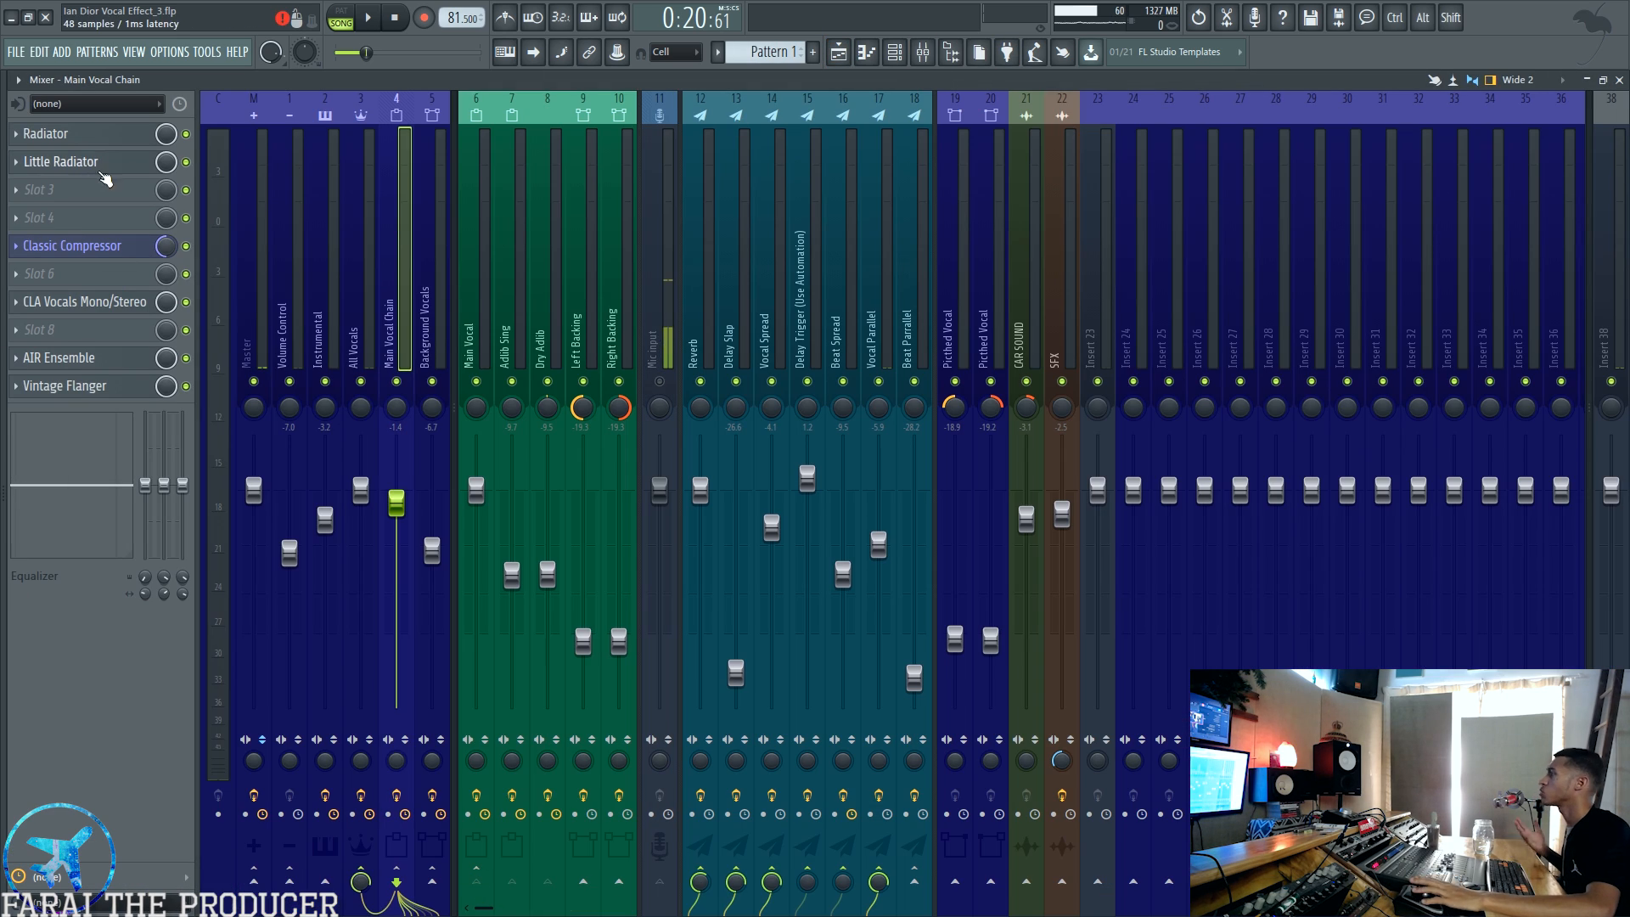
click(839, 53)
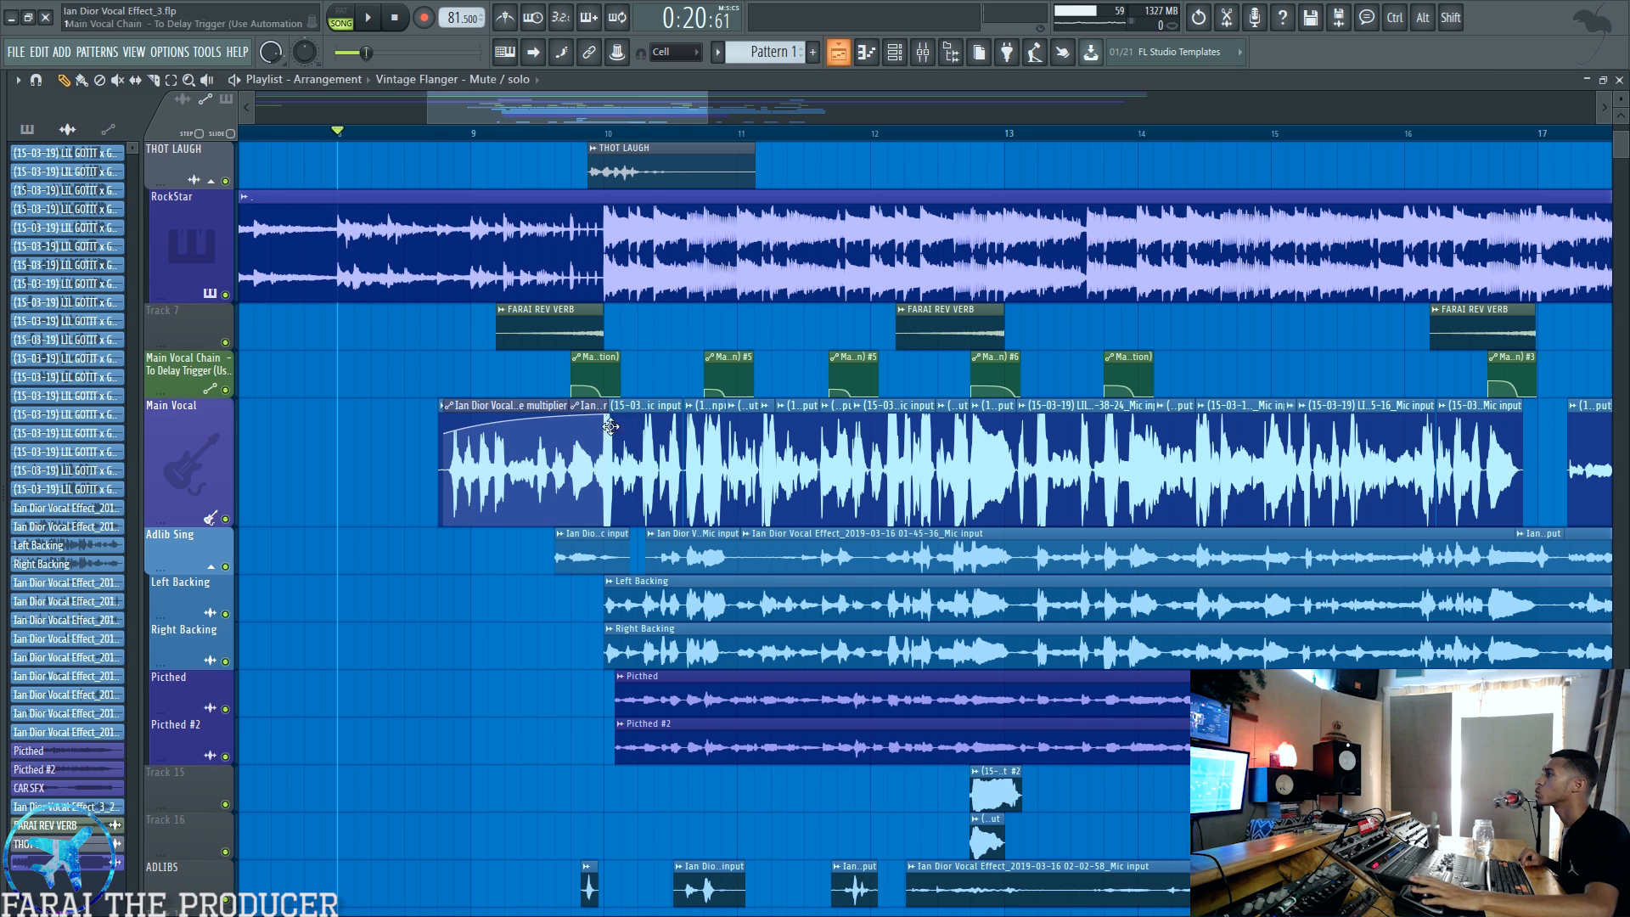
ctrl+click(196, 554)
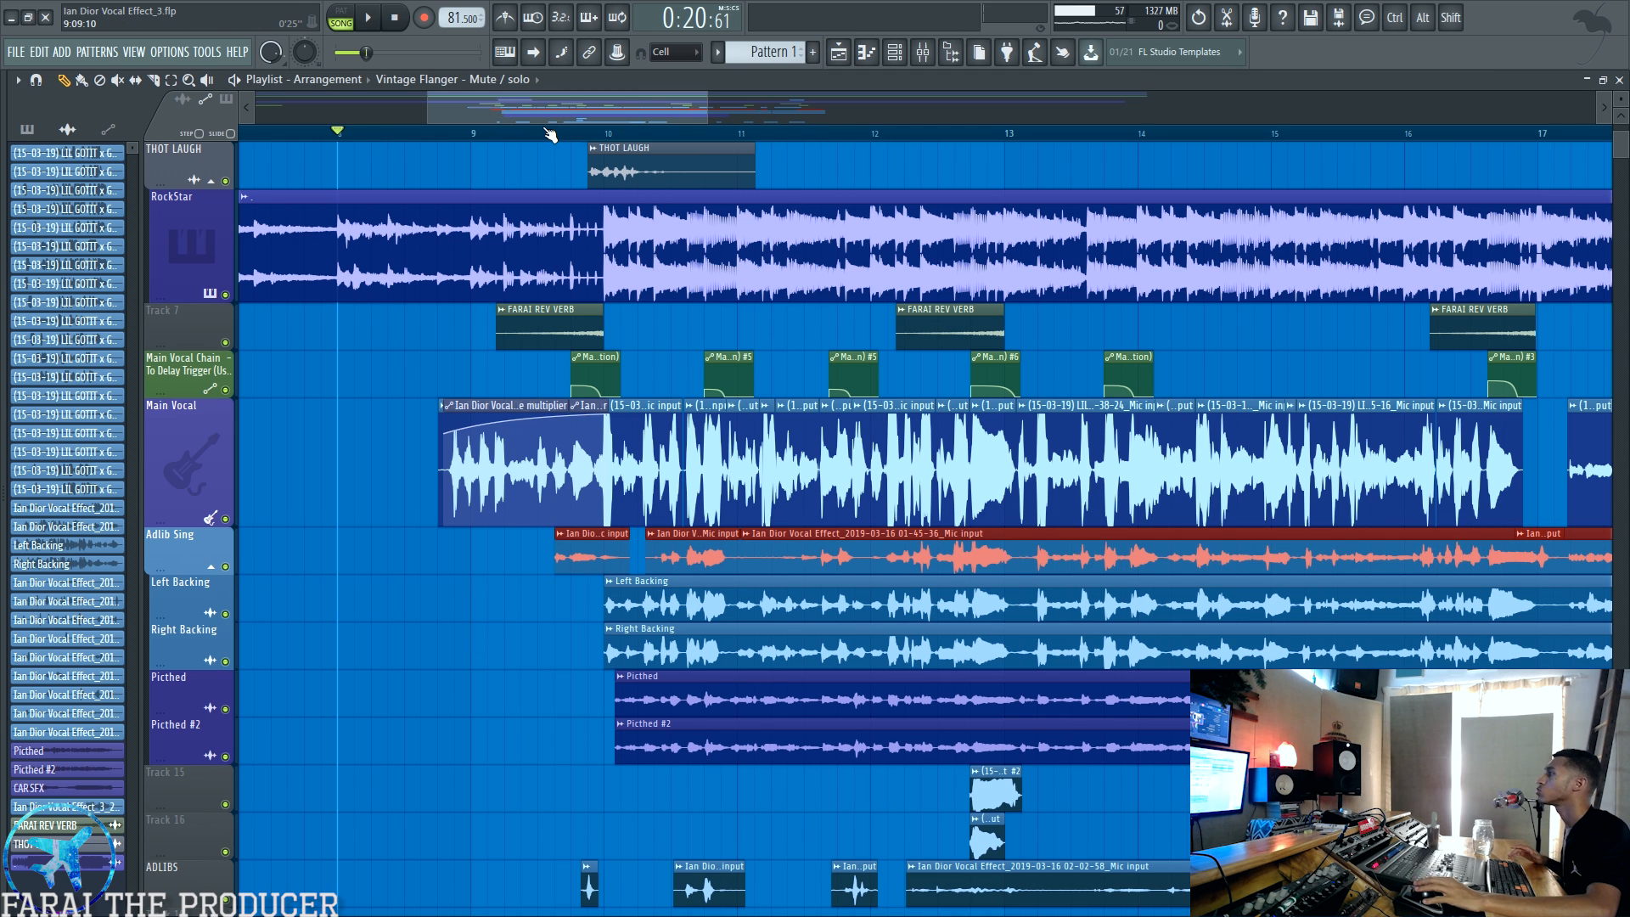
scroll(550, 135, up, 4)
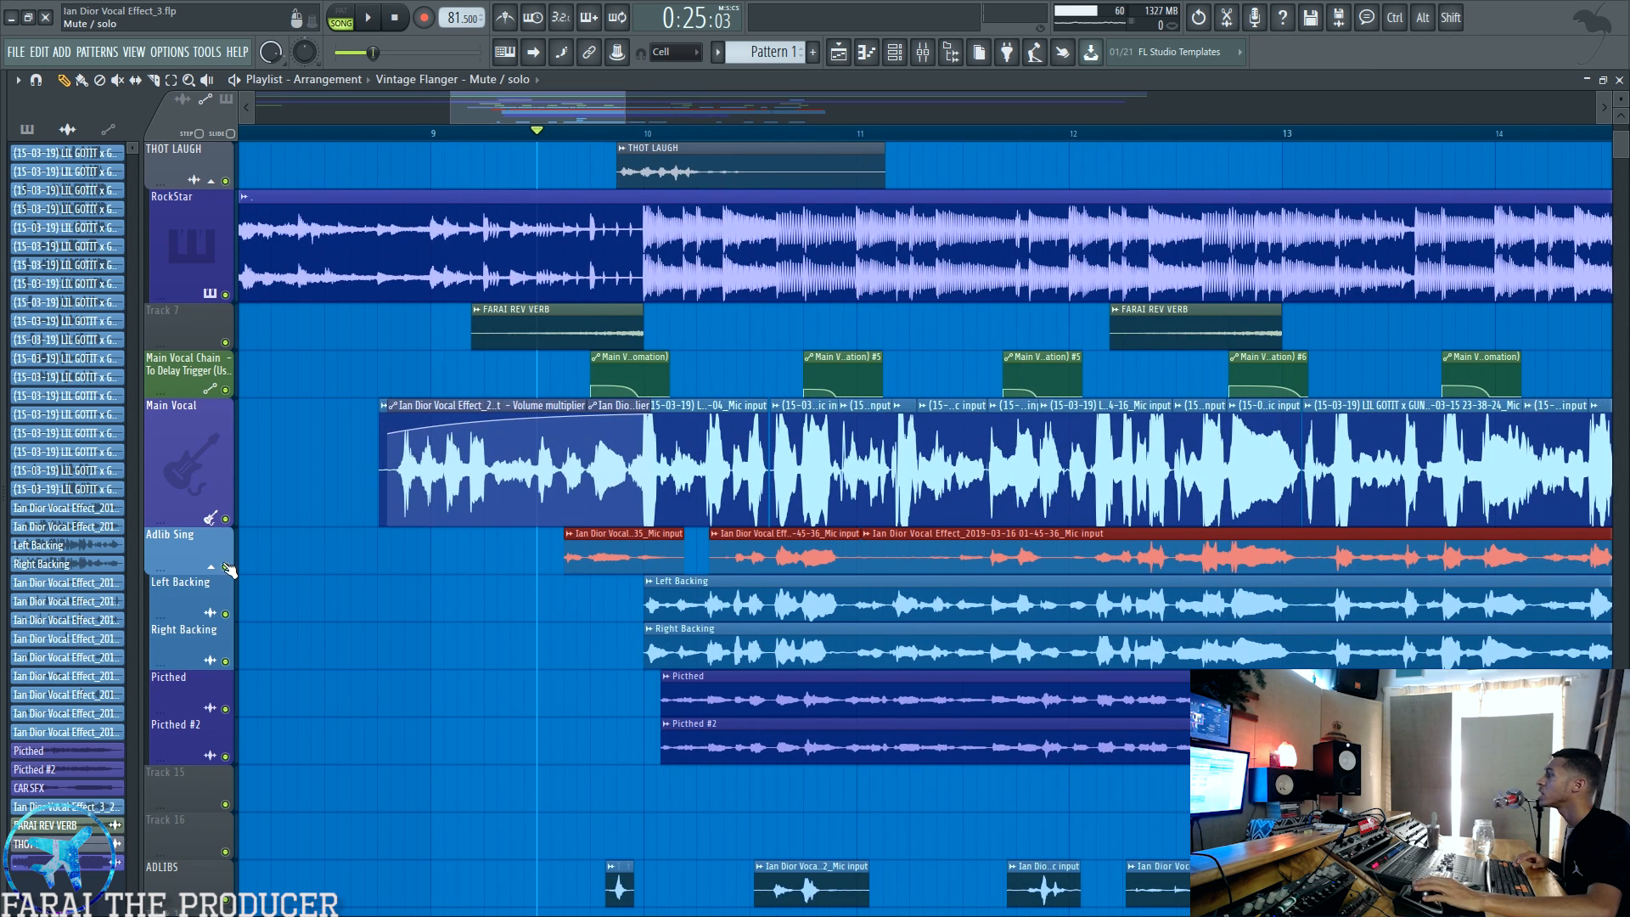
right_click(224, 566)
key(space)
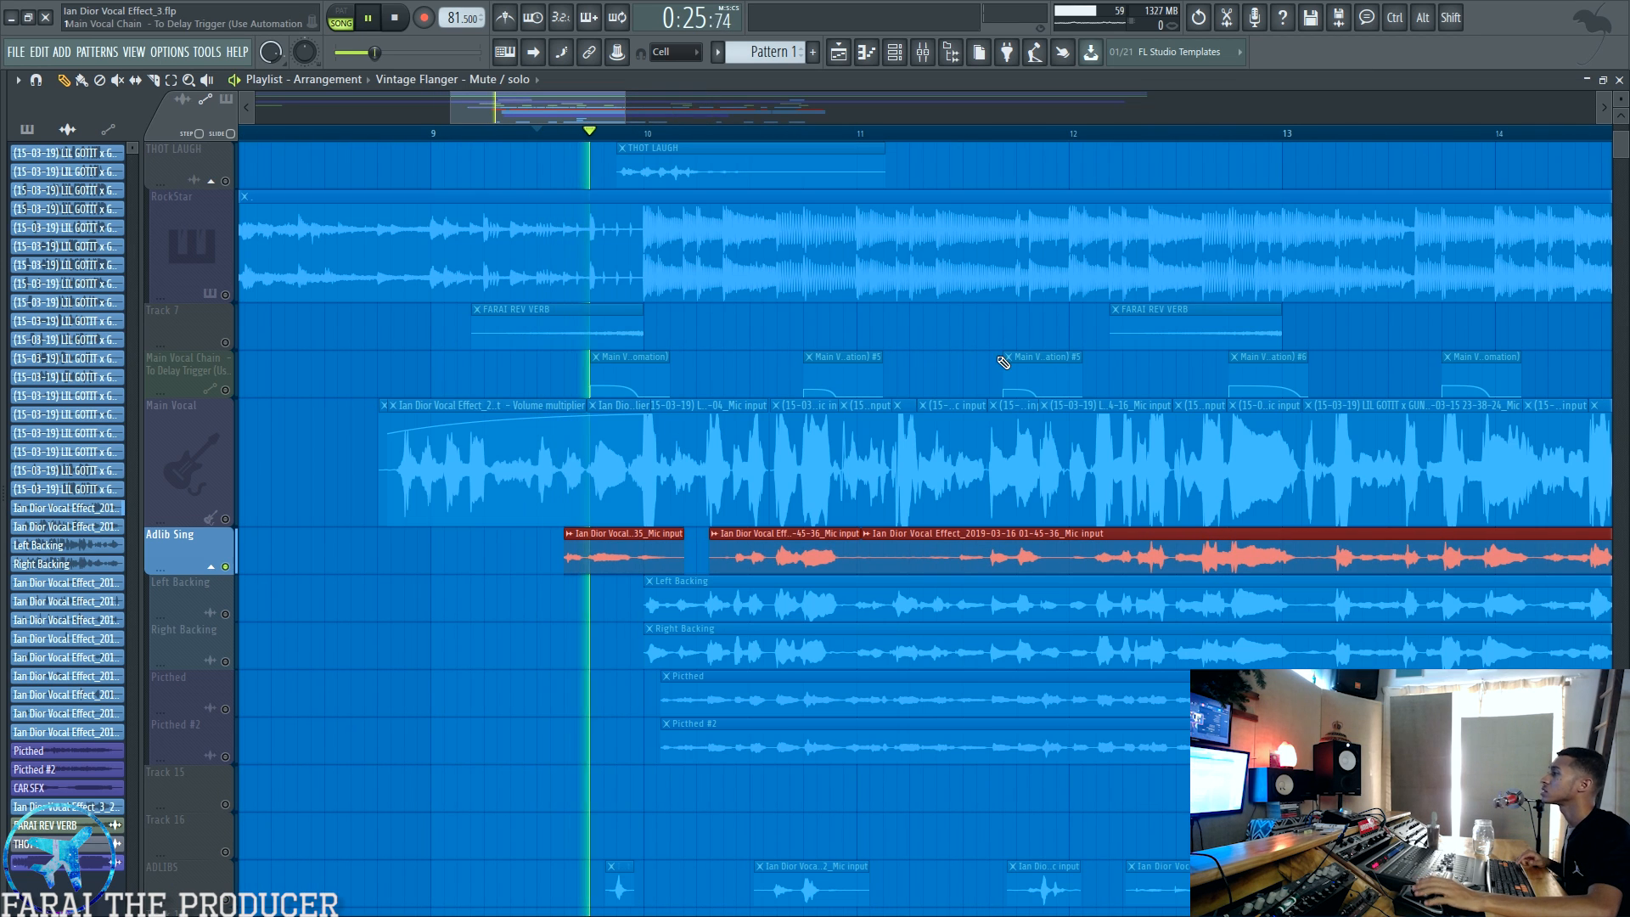
click(923, 53)
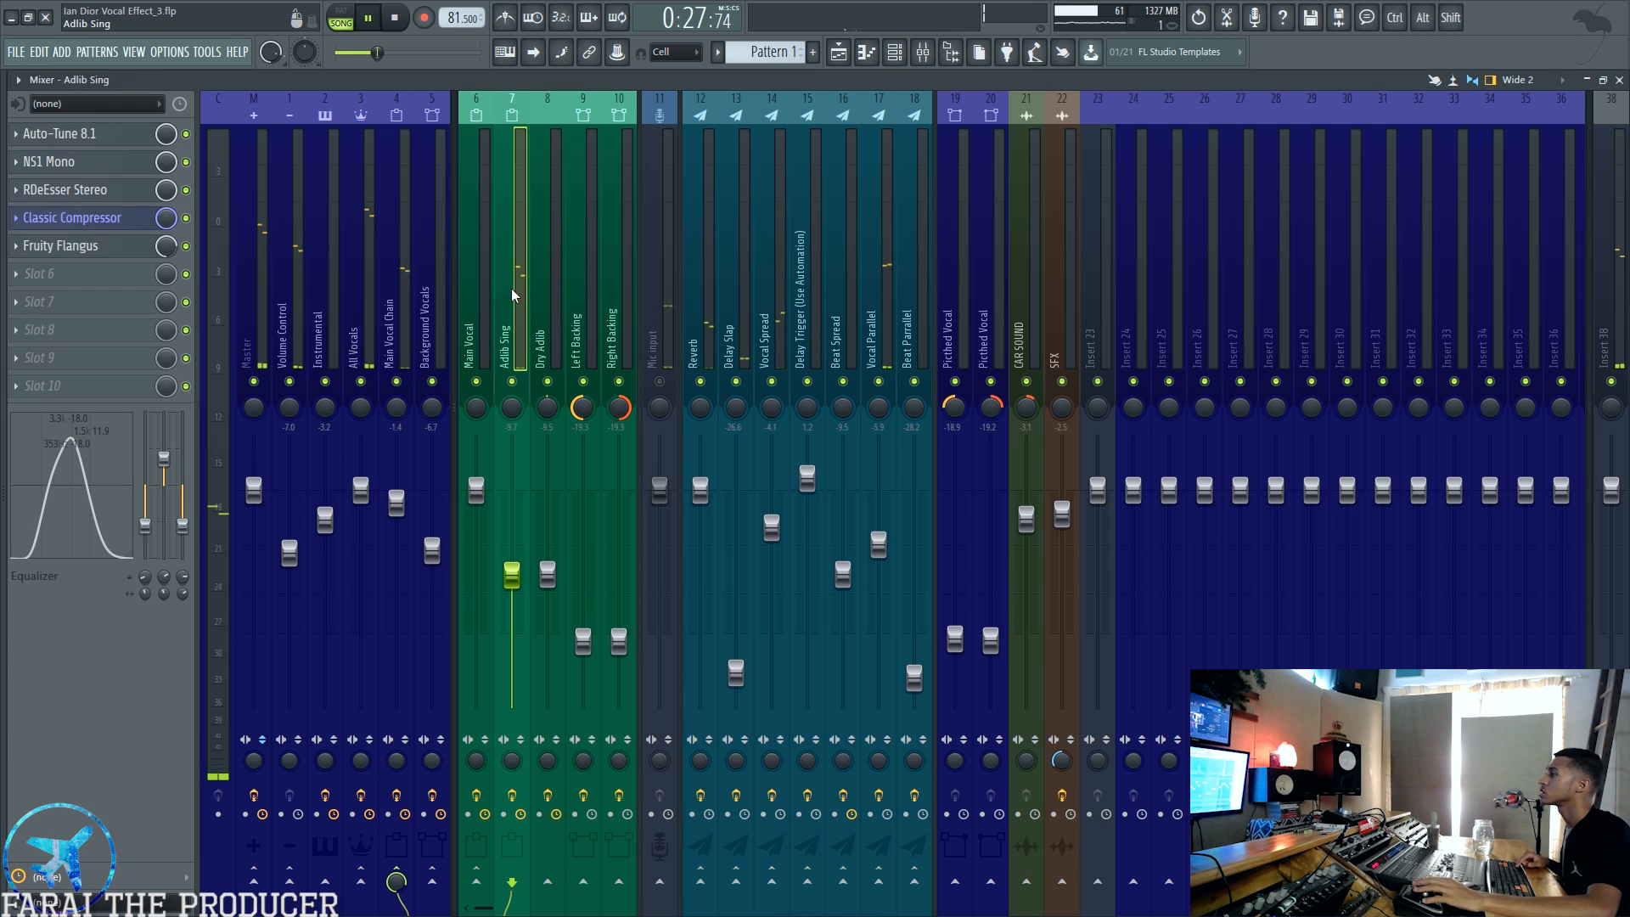
Step: Stop playback, unmute the Left Backing and Right Backing playlist tracks, and mute Adlib Sing
key(F9)
key(space)
click(225, 613)
click(225, 661)
click(225, 566)
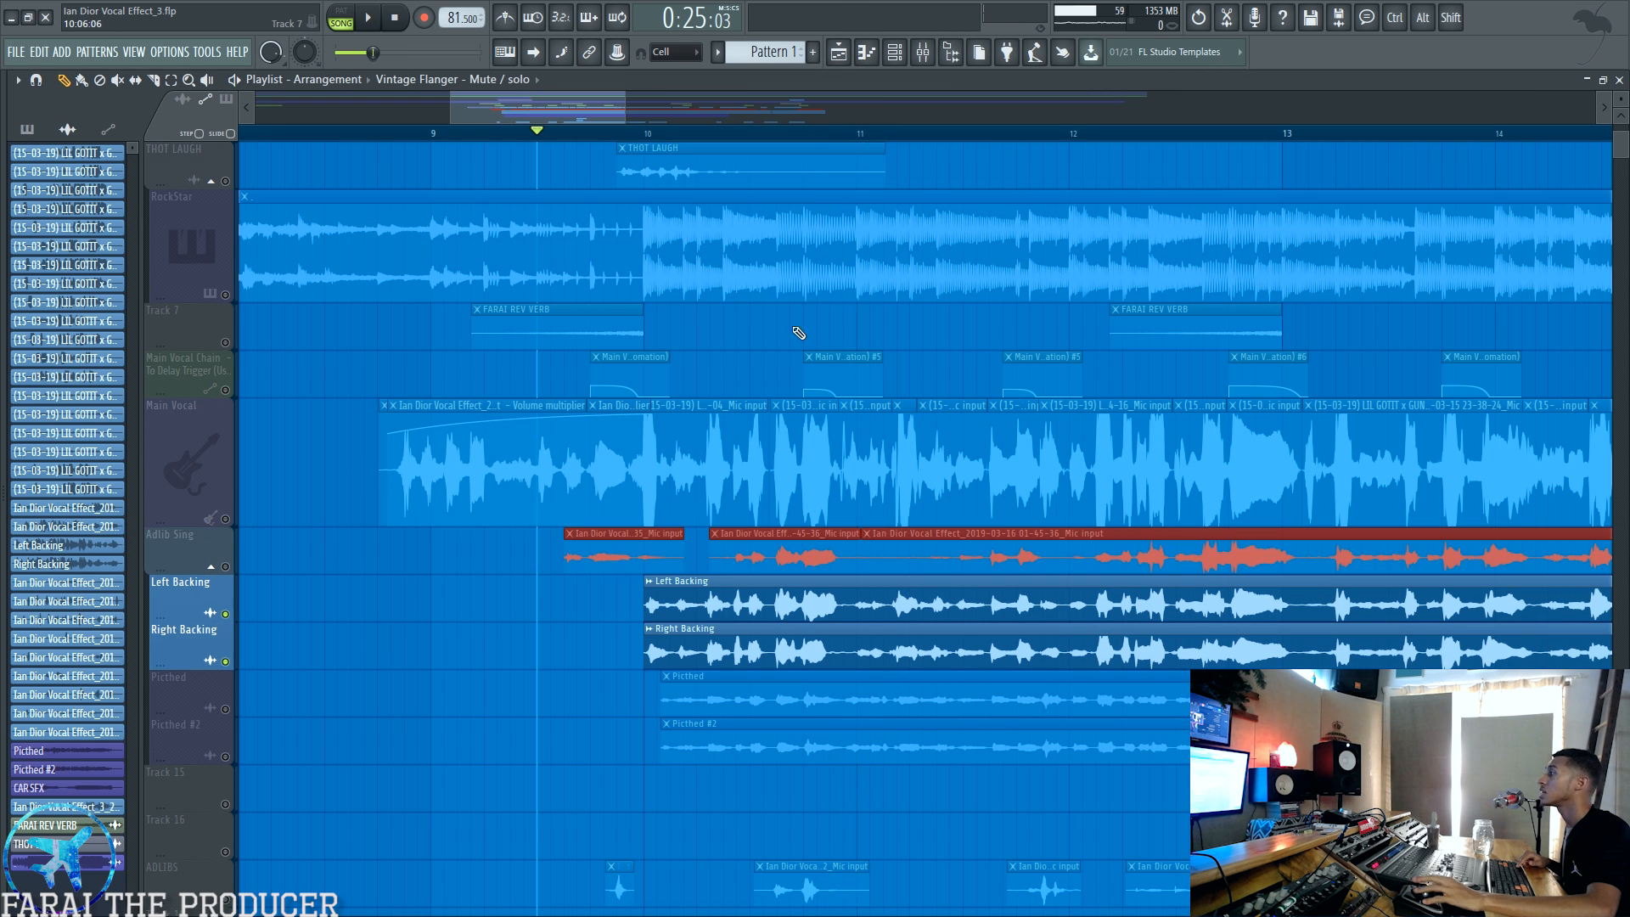
Step: Inspect the Left Backing and Right Backing mixer tracks, audition them, and check the Background Vocals bus they feed
click(937, 53)
click(582, 322)
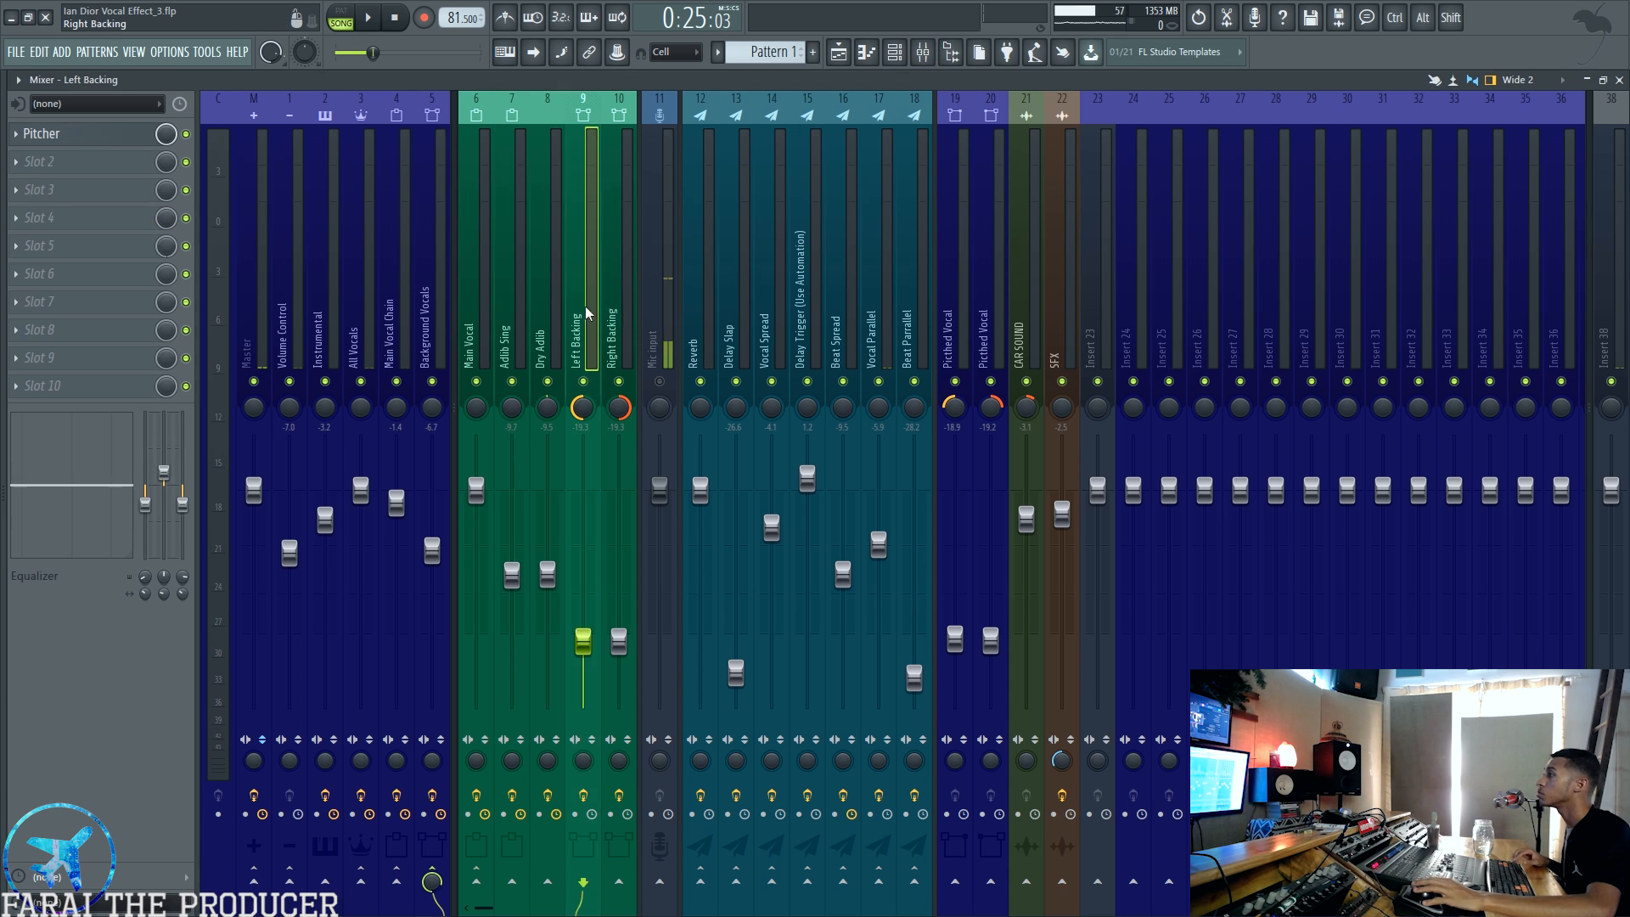
click(619, 322)
key(space)
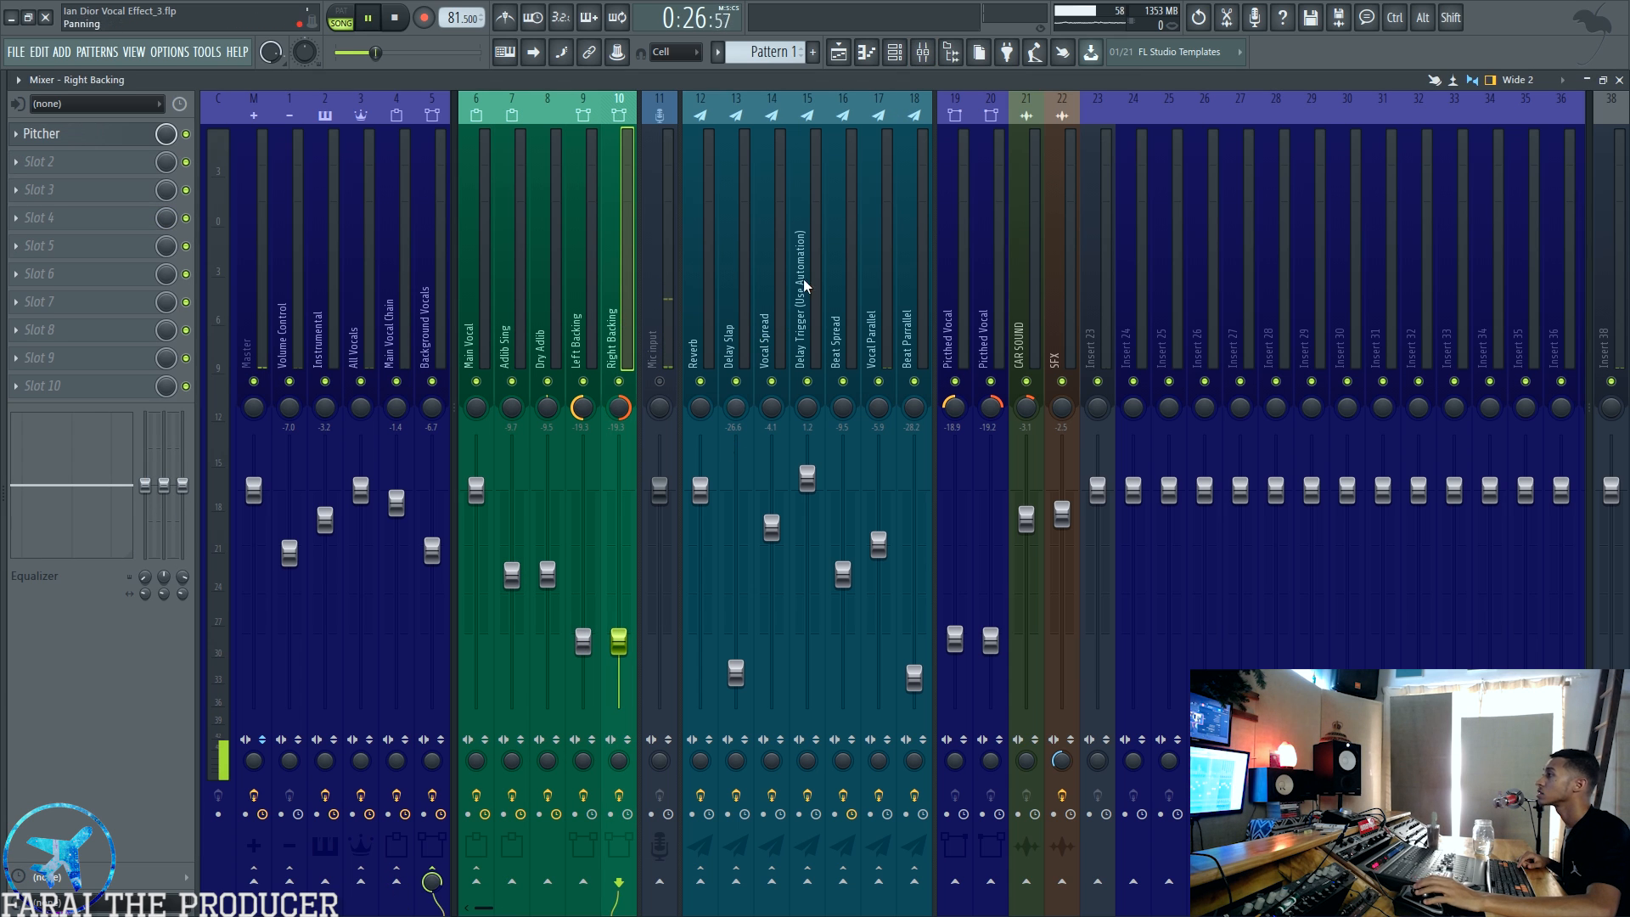
click(413, 327)
key(space)
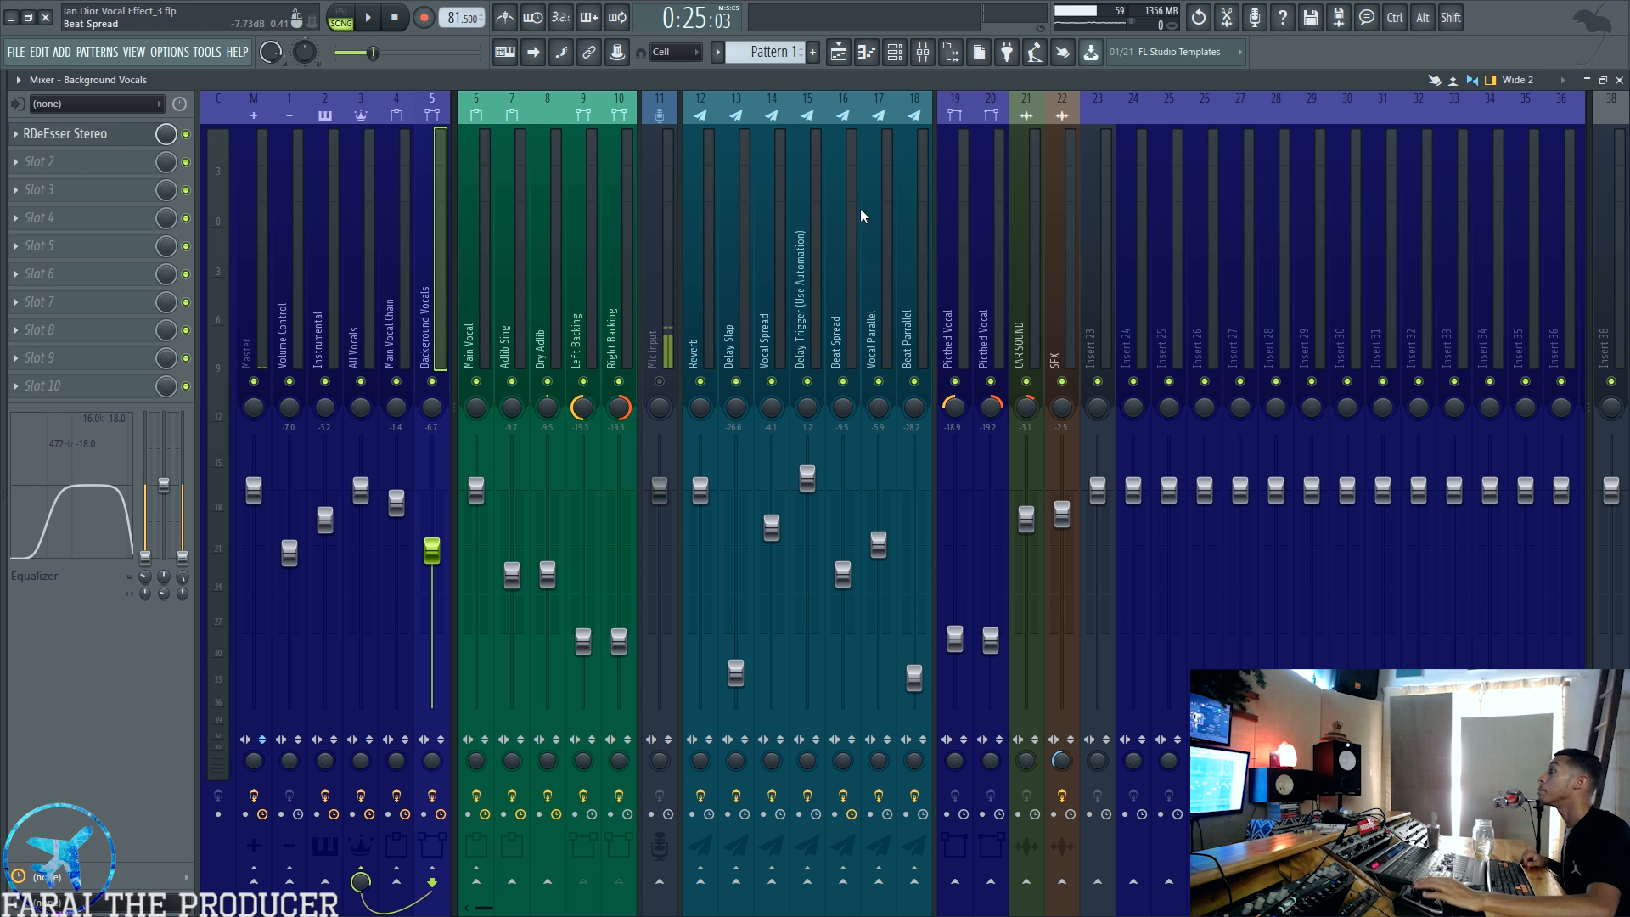
Step: Unmute the Adlib Sing playlist track and return to its effect chain in the mixer
click(838, 53)
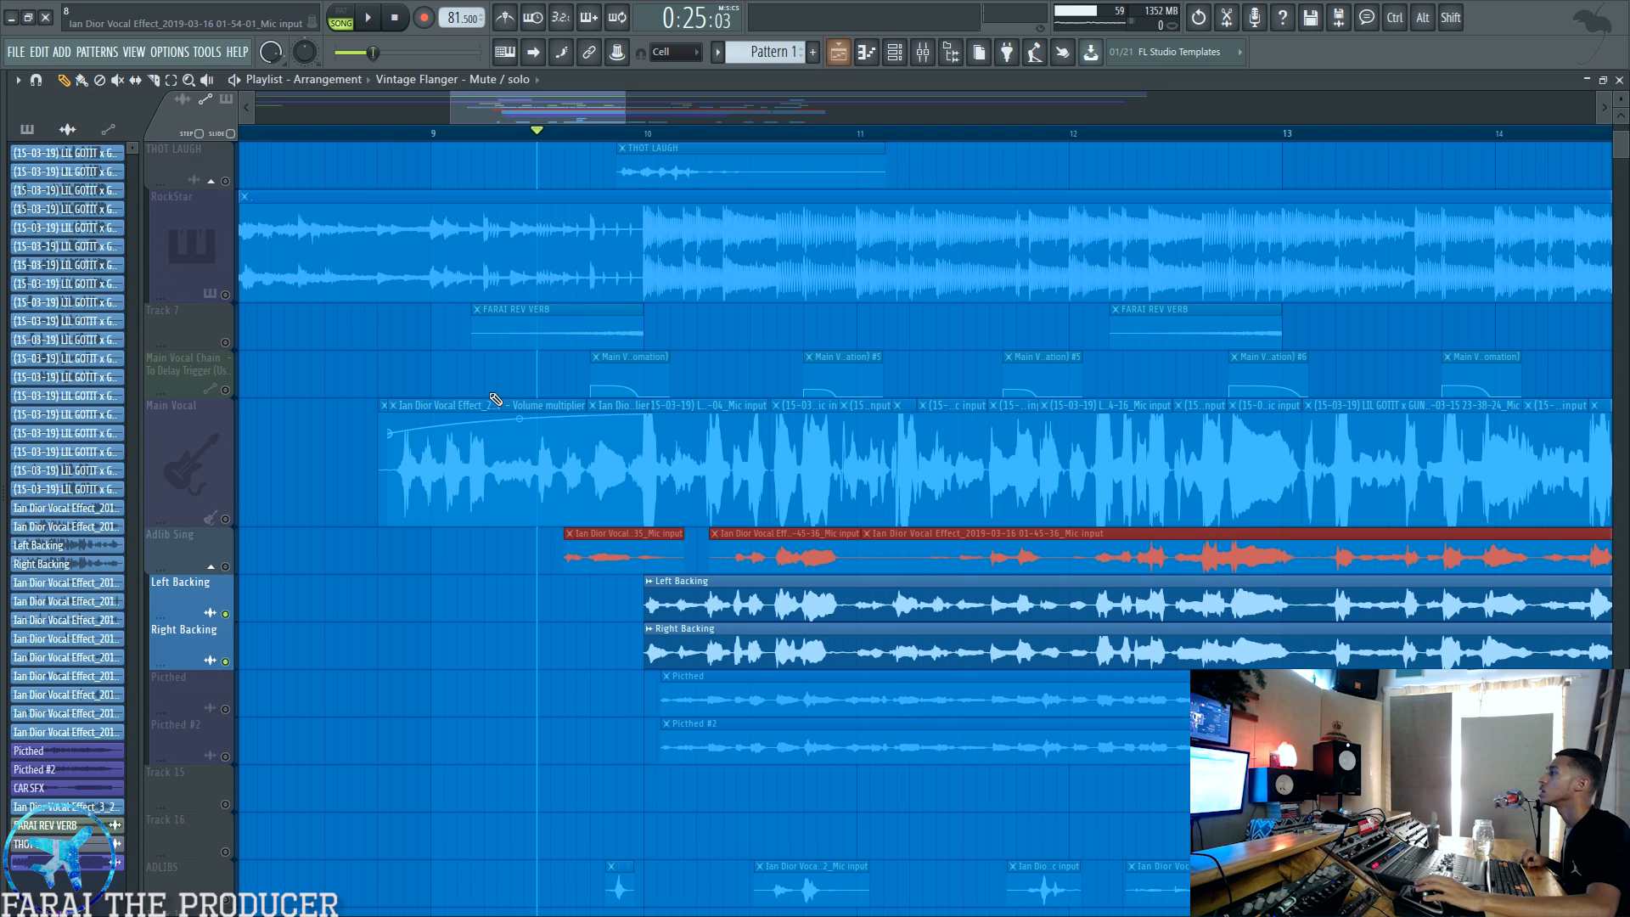
click(224, 564)
click(929, 54)
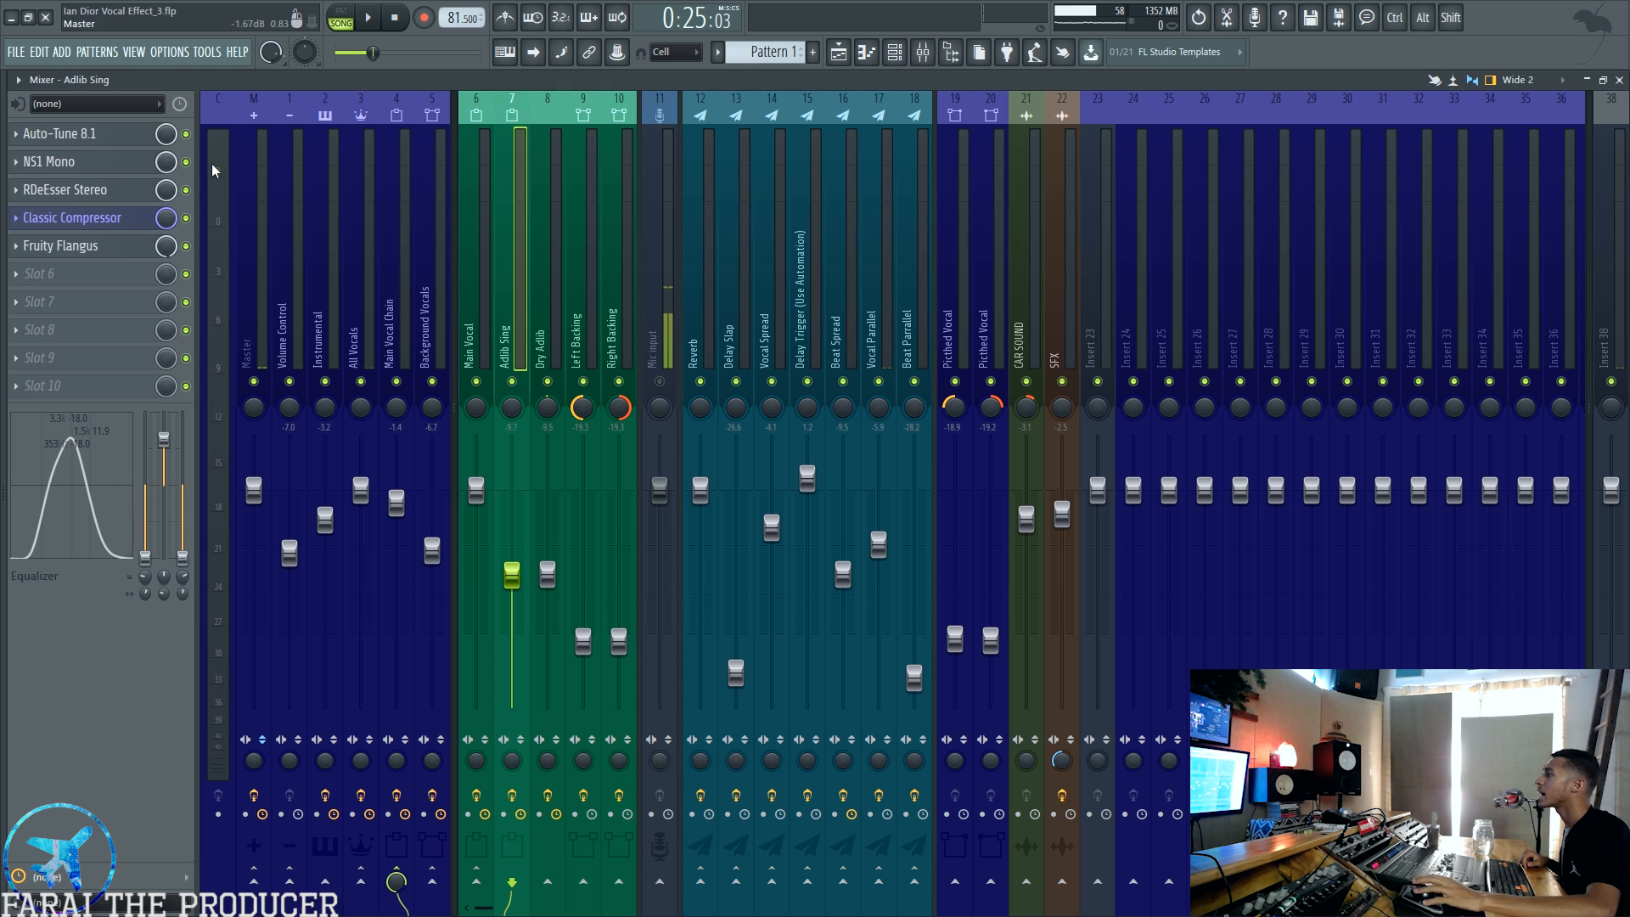
Step: Inspect the NS1 Mono, RDeEsser Stereo, Classic Compressor and Fruity Flangus plugins on the Adlib Sing mixer track
click(103, 168)
click(103, 169)
click(103, 198)
click(102, 198)
click(102, 227)
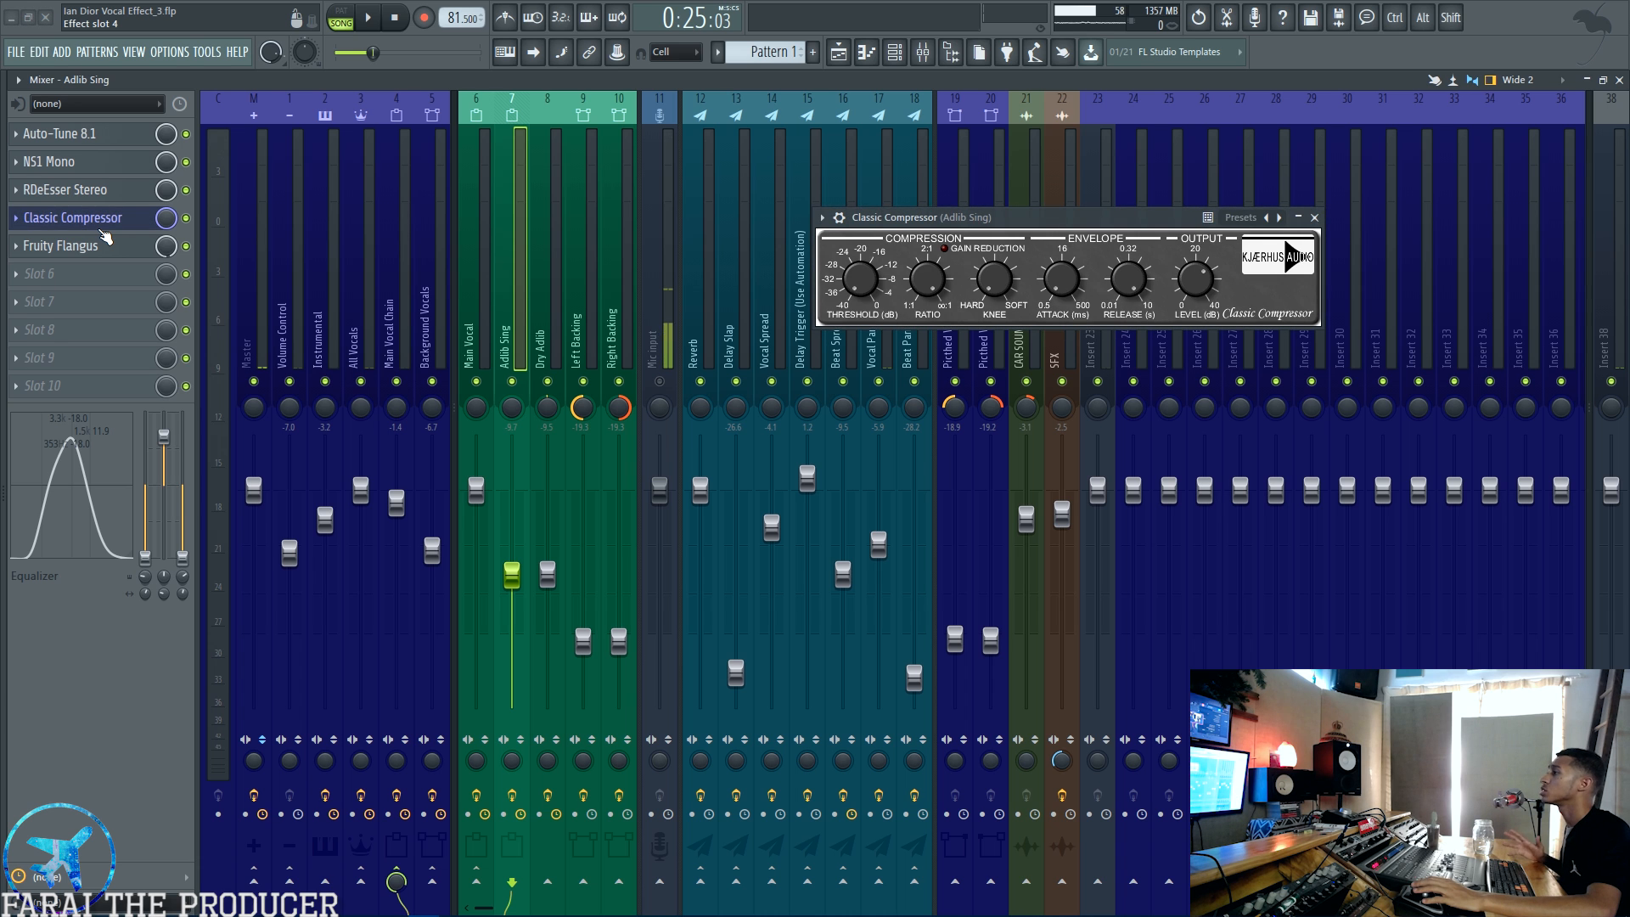
click(102, 190)
click(102, 189)
click(102, 245)
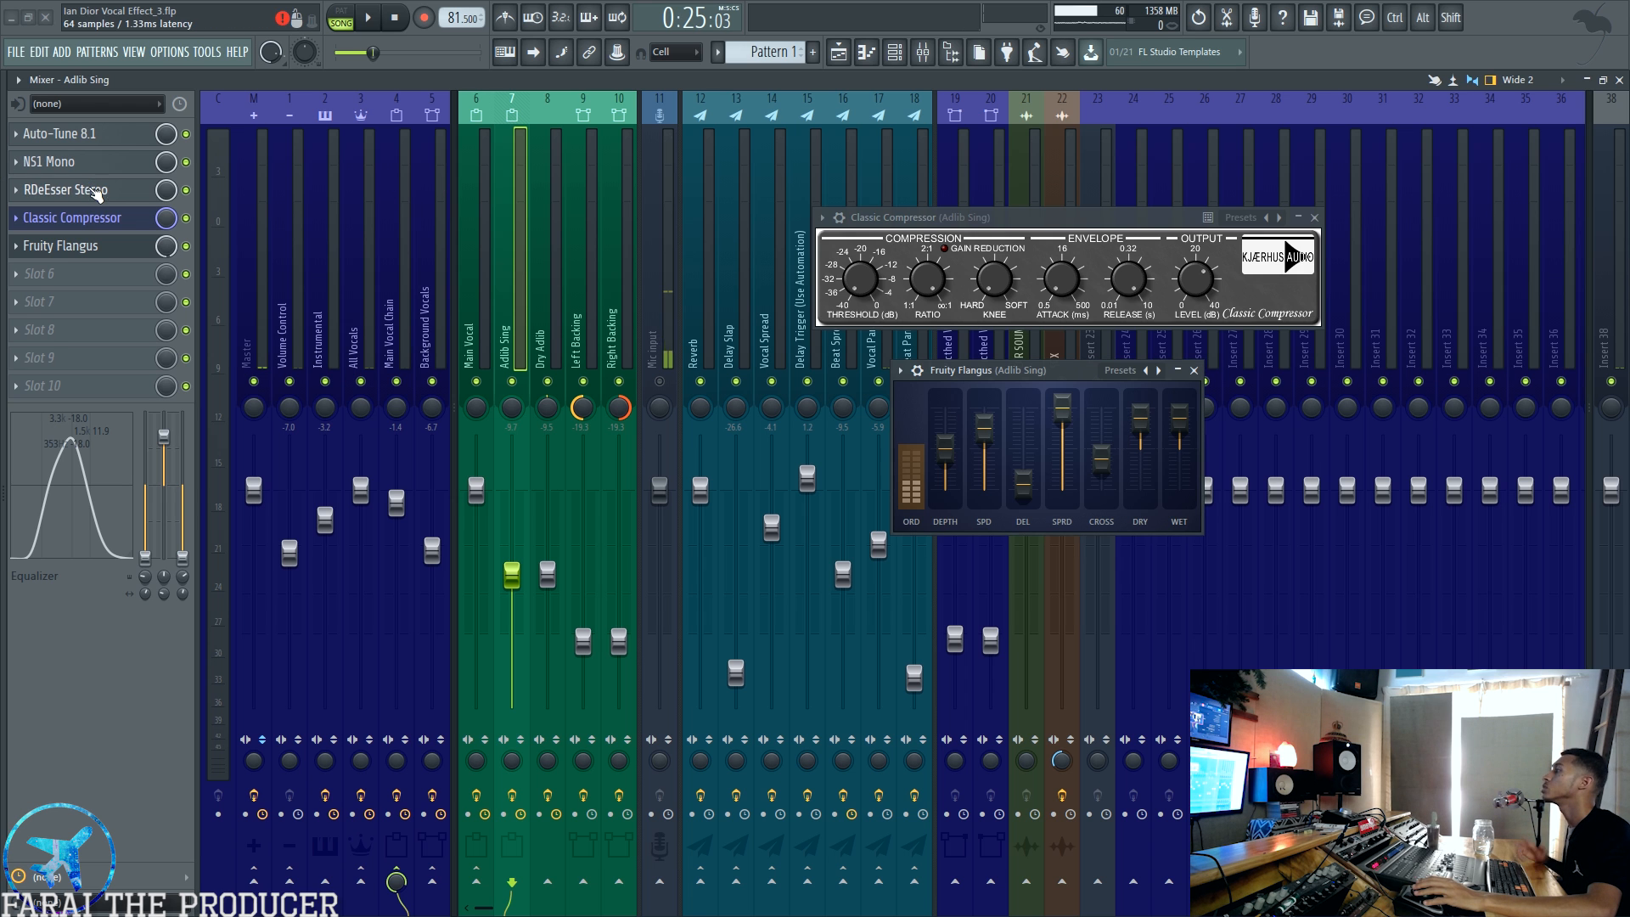
click(77, 245)
click(76, 246)
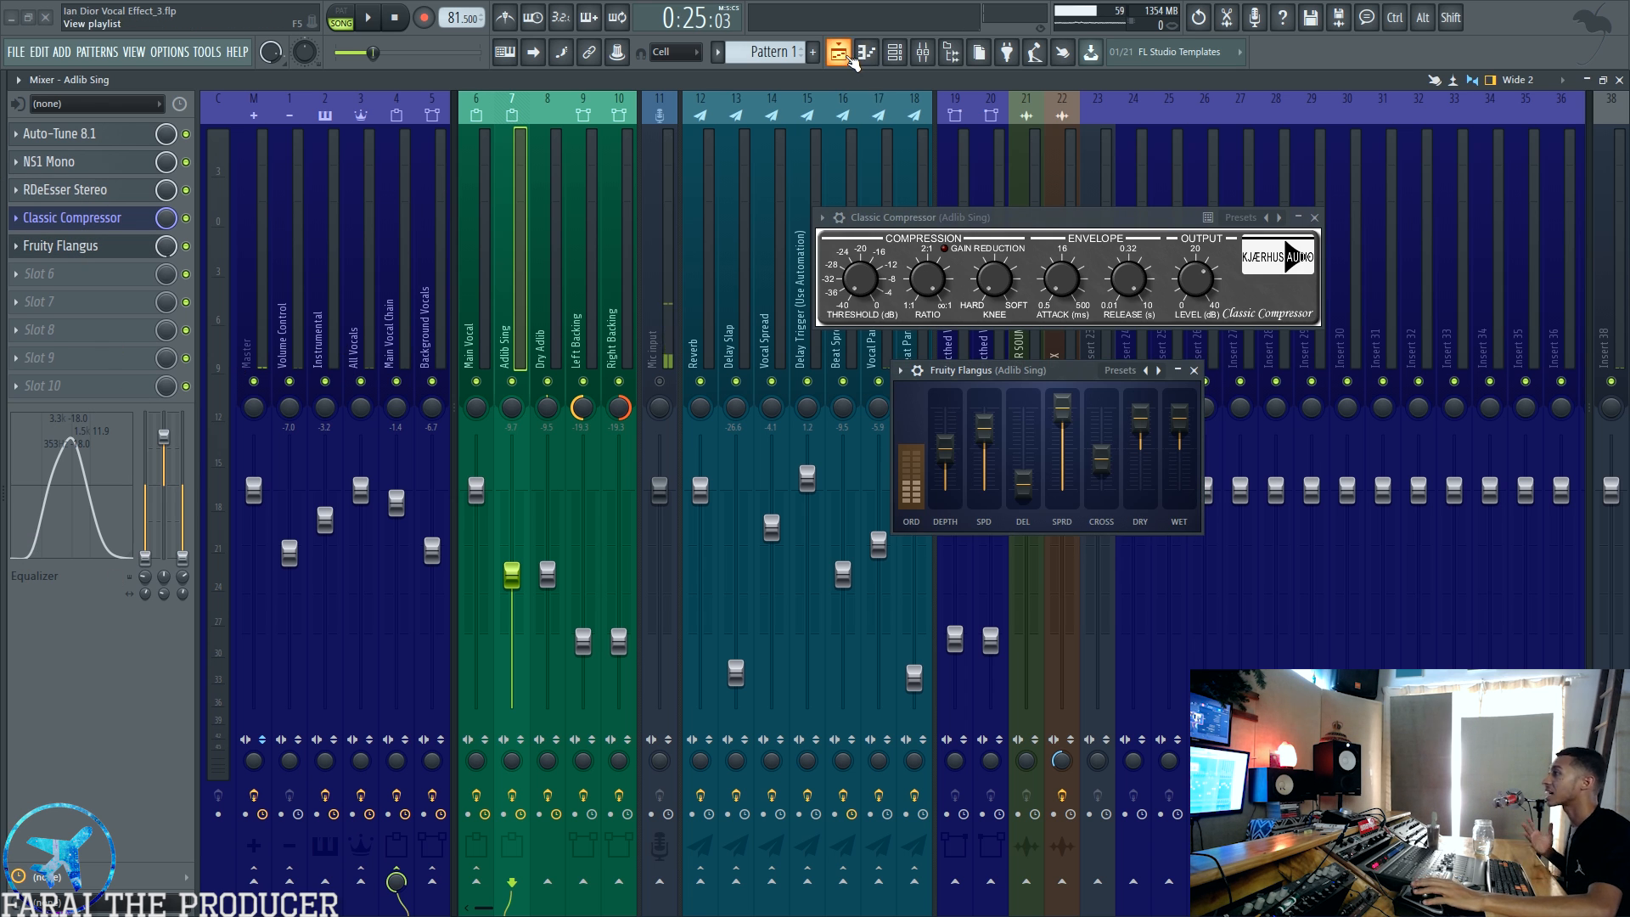
Step: Unmute the Picthed and Picthed #2 tracks in the playlist
click(843, 54)
click(227, 708)
click(229, 756)
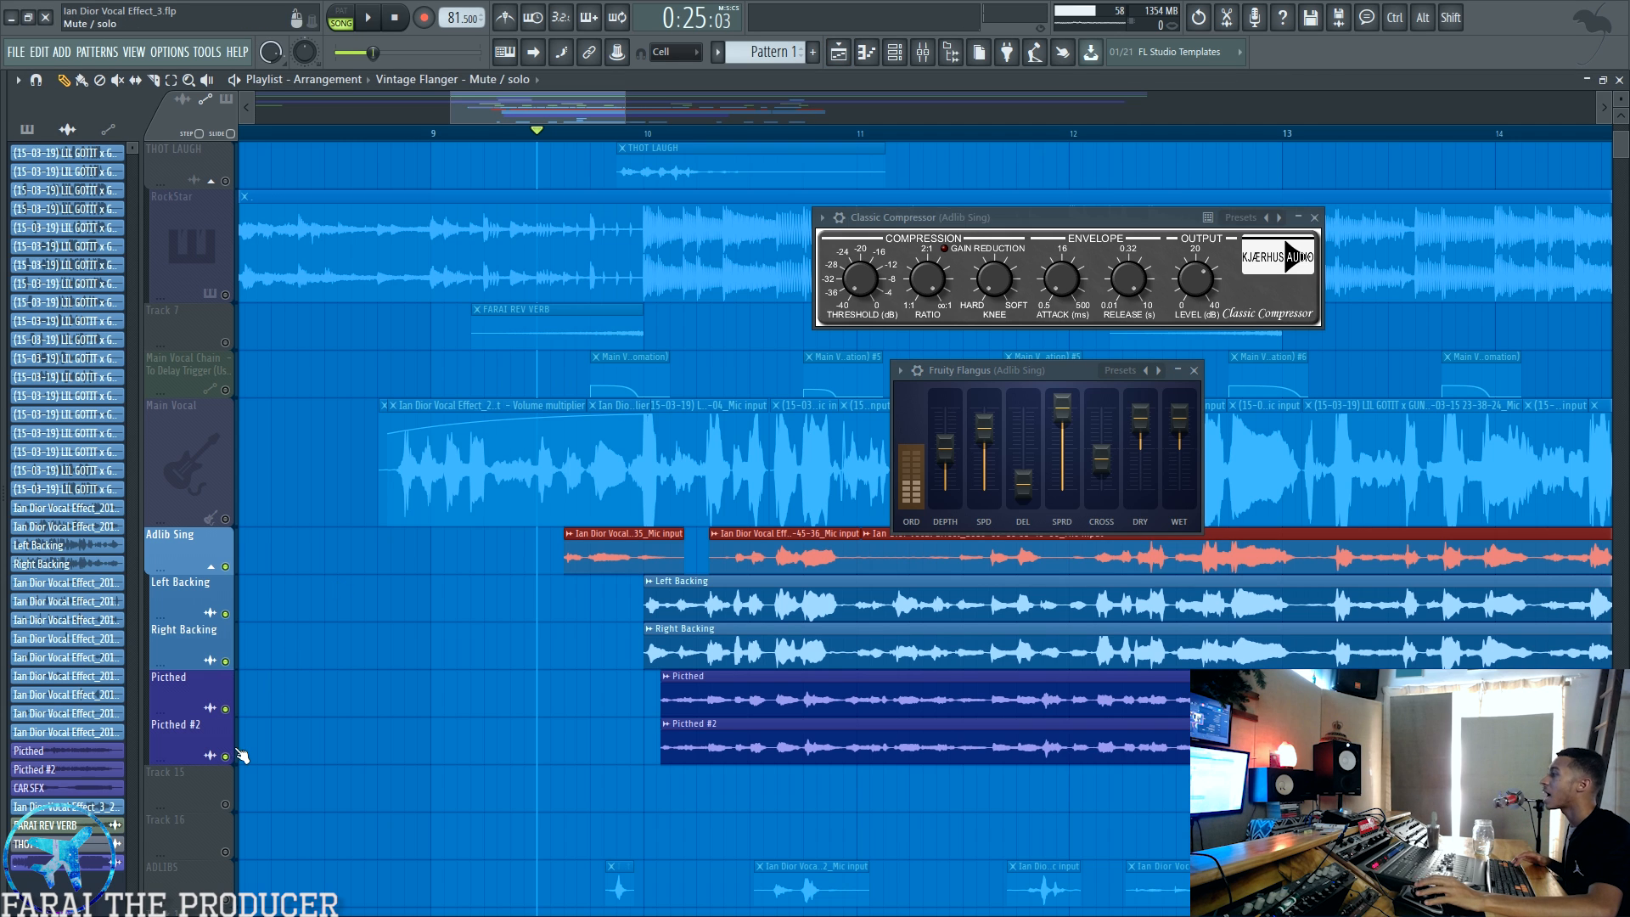
Step: Highlight all Main Vocal clips, clear the selection, and close the Fruity Flangus and Classic Compressor windows
ctrl+click(192, 466)
click(296, 573)
ctrl+click(212, 468)
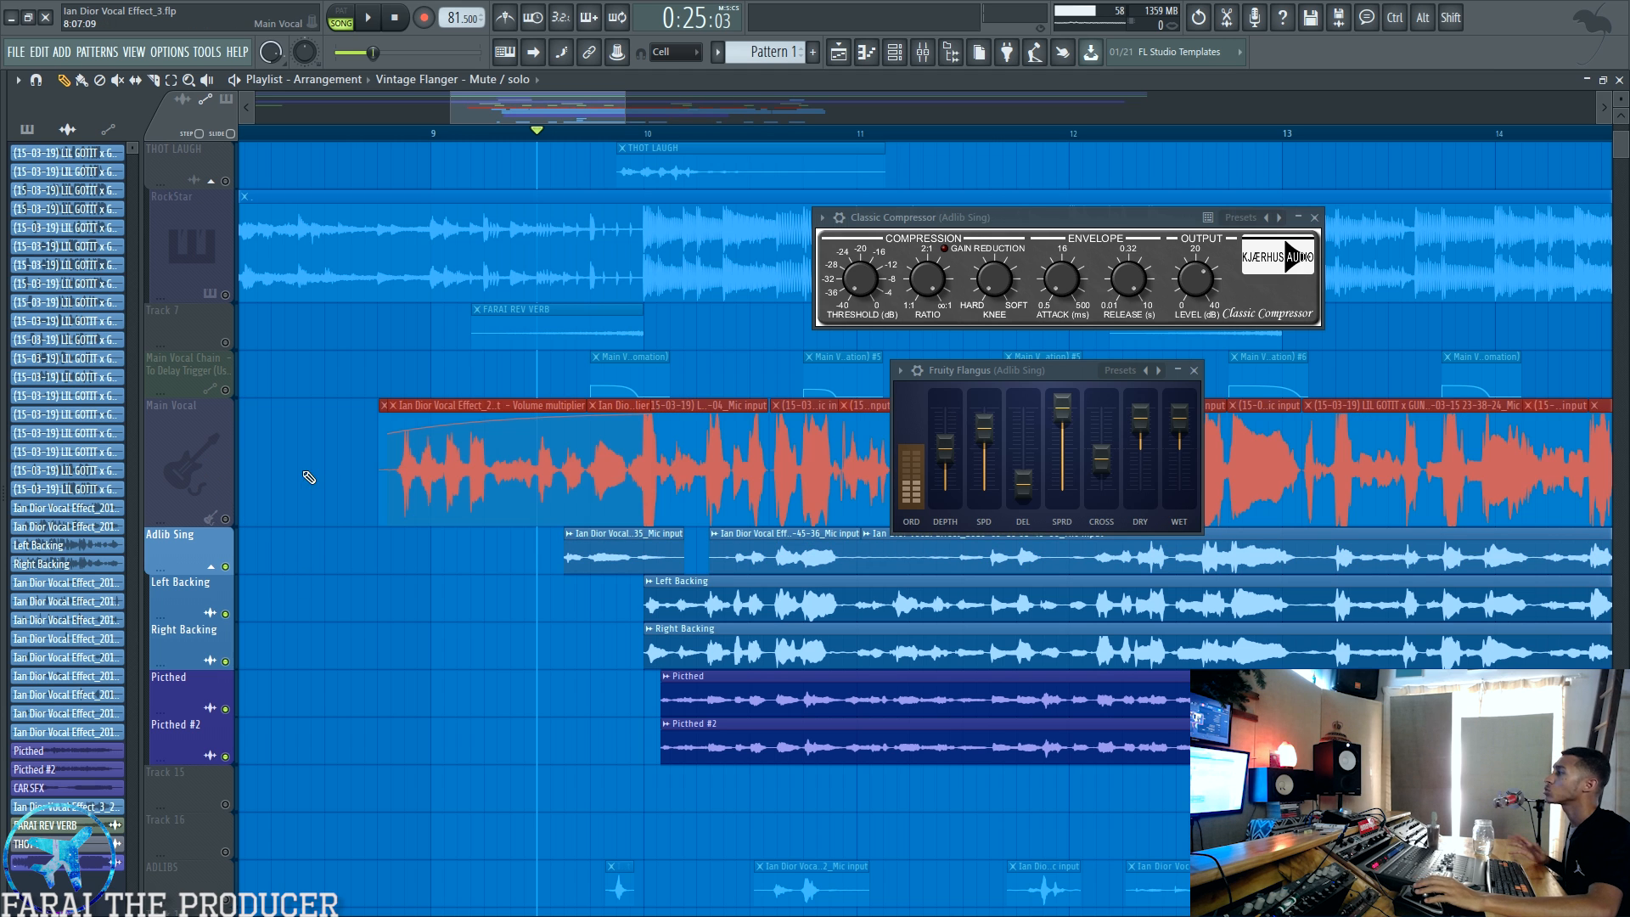
click(308, 477)
click(1194, 370)
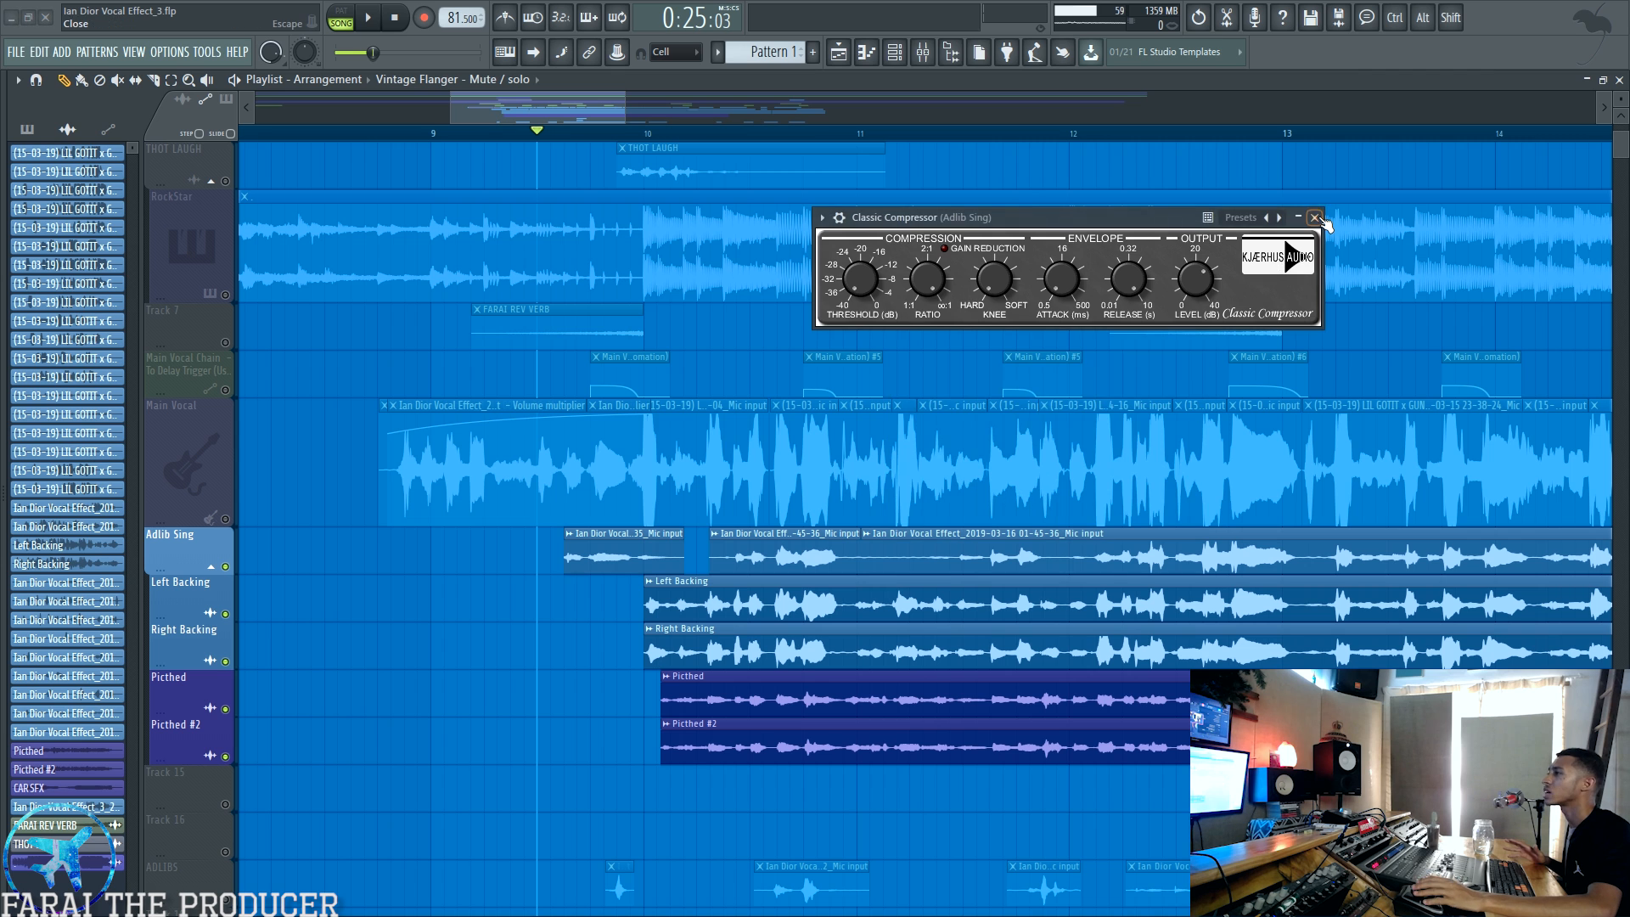
click(1314, 217)
Step: Inspect the pitch and time-stretching settings of the Picthed and Picthed #2 audio clips, then close their settings
drag(577, 107, 584, 109)
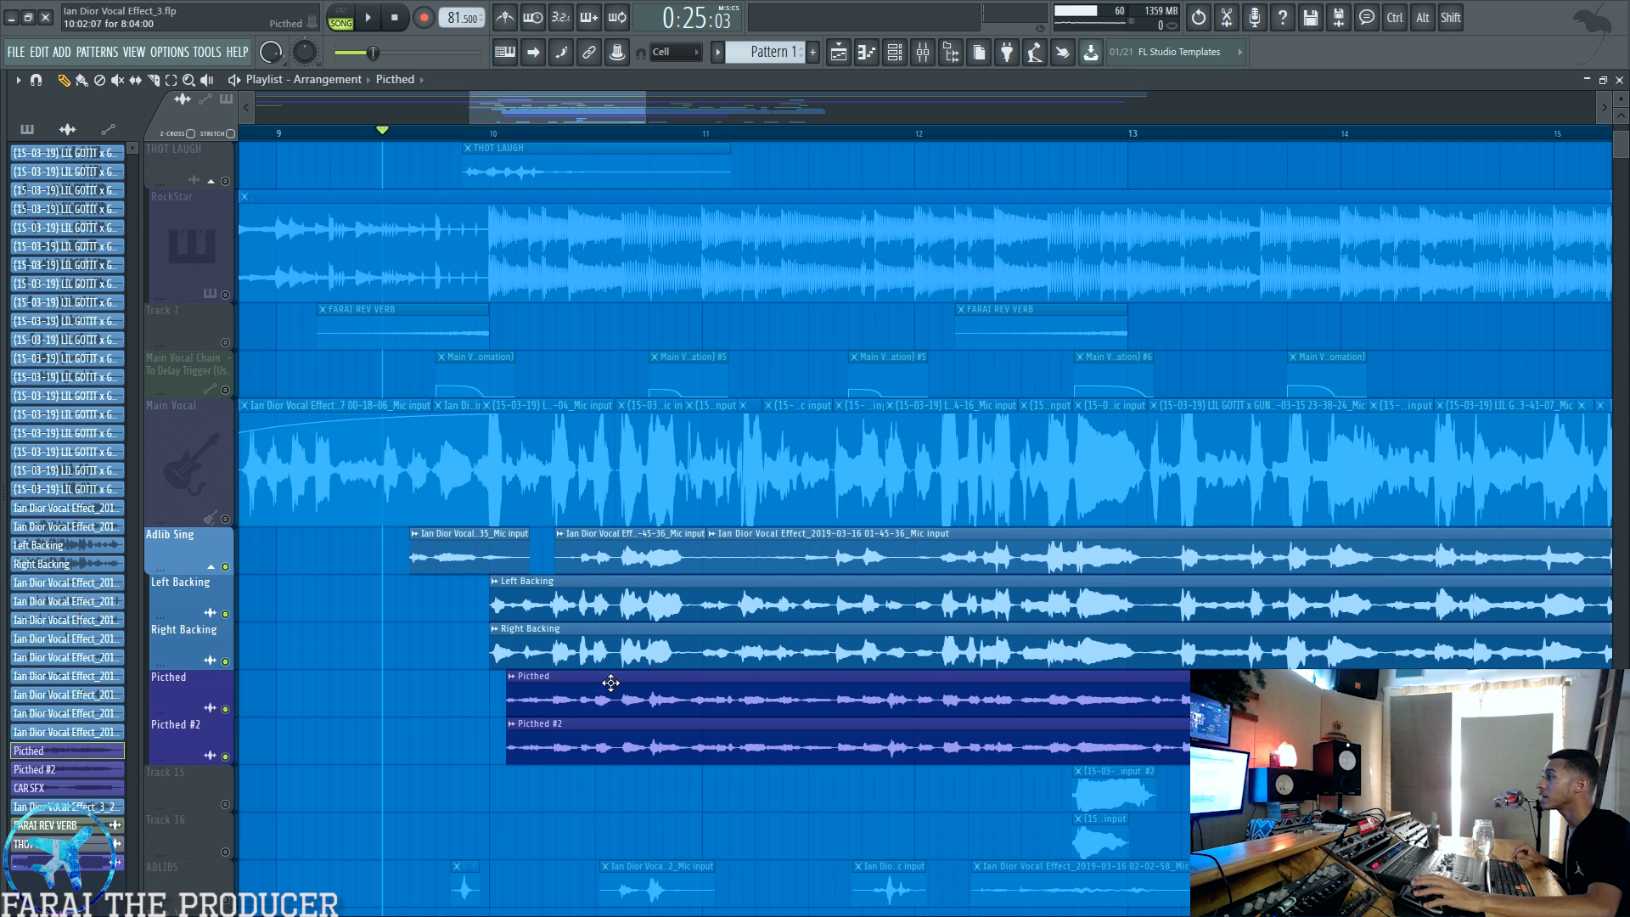
click(38, 750)
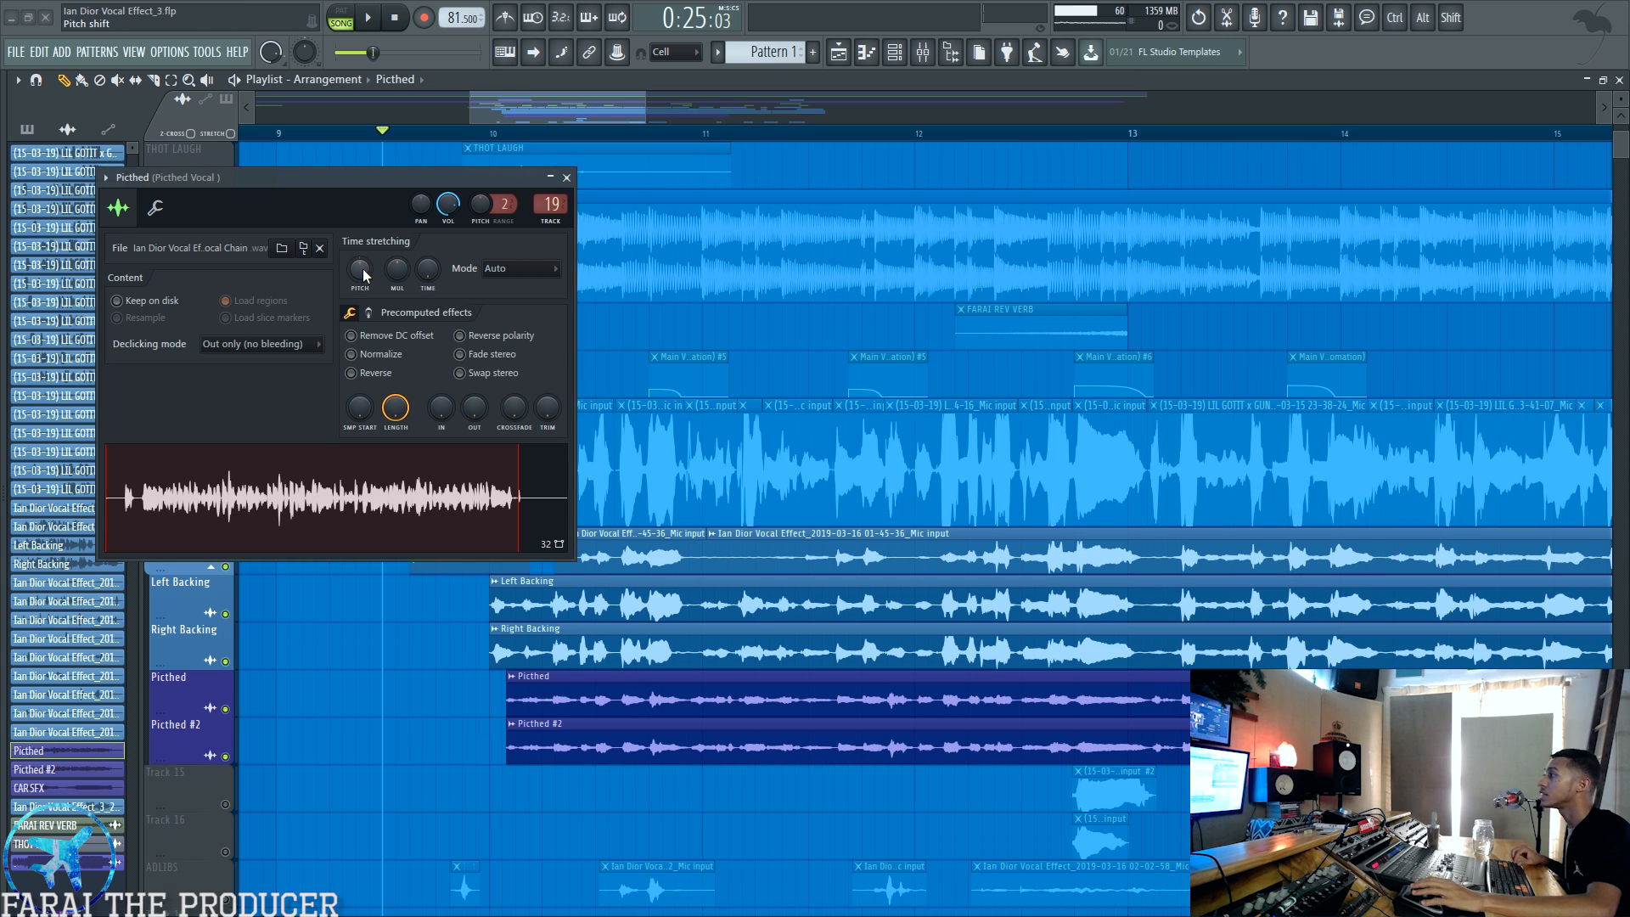
double_click(616, 735)
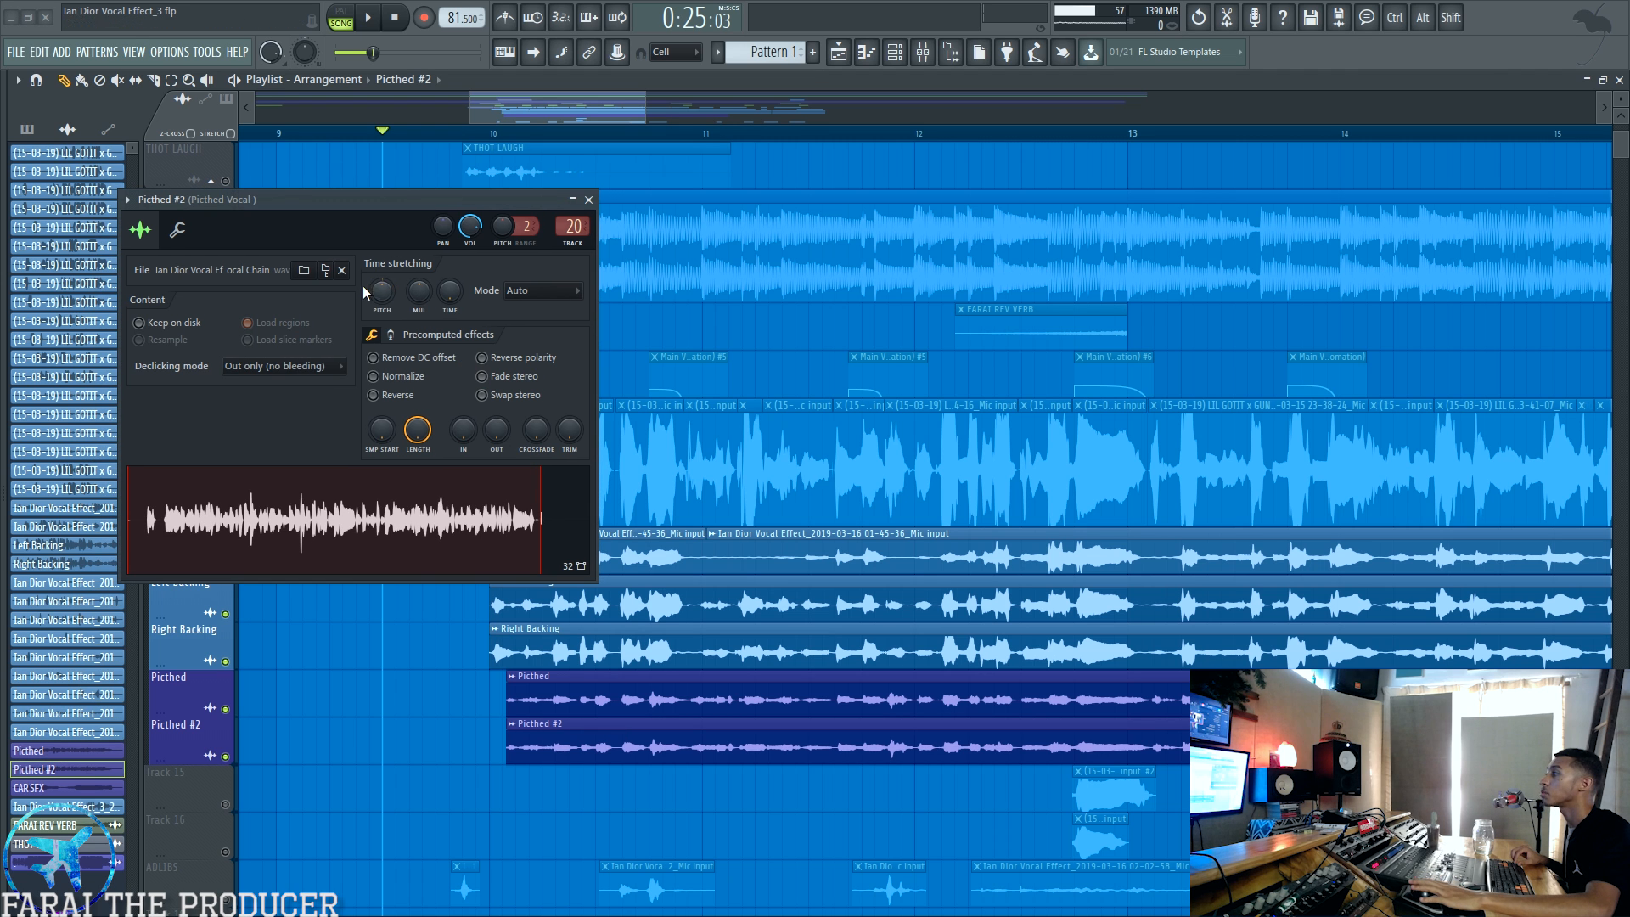
click(587, 200)
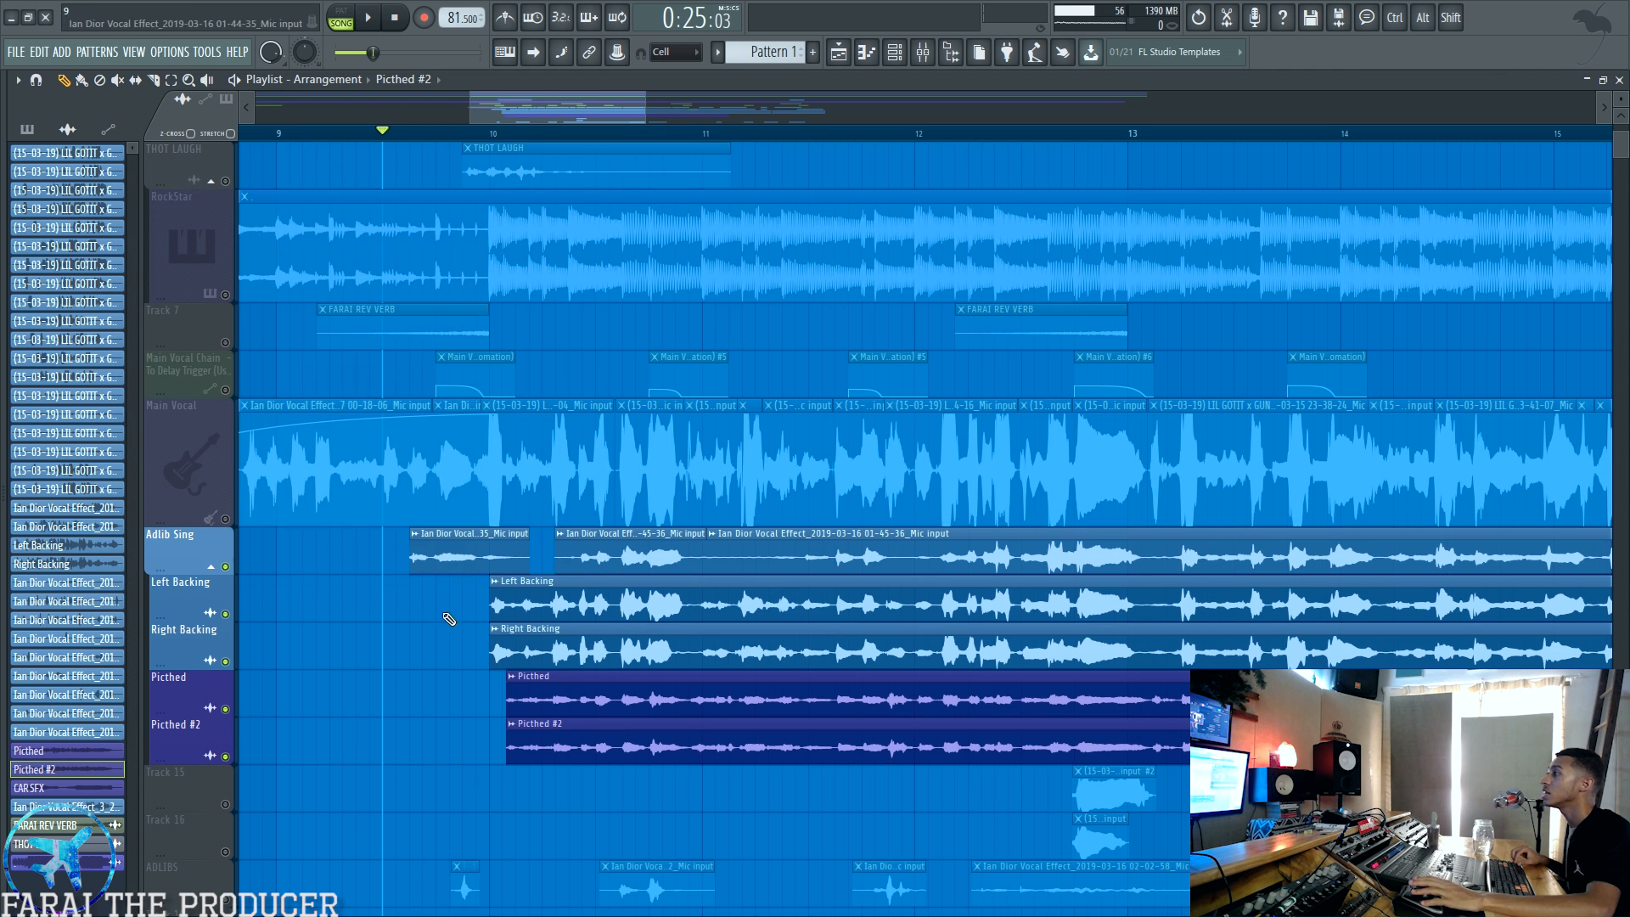
Step: Isolate the Picthed and Picthed #2 playlist tracks and audition them while watching their levels in the mixer
right_click(225, 708)
click(225, 757)
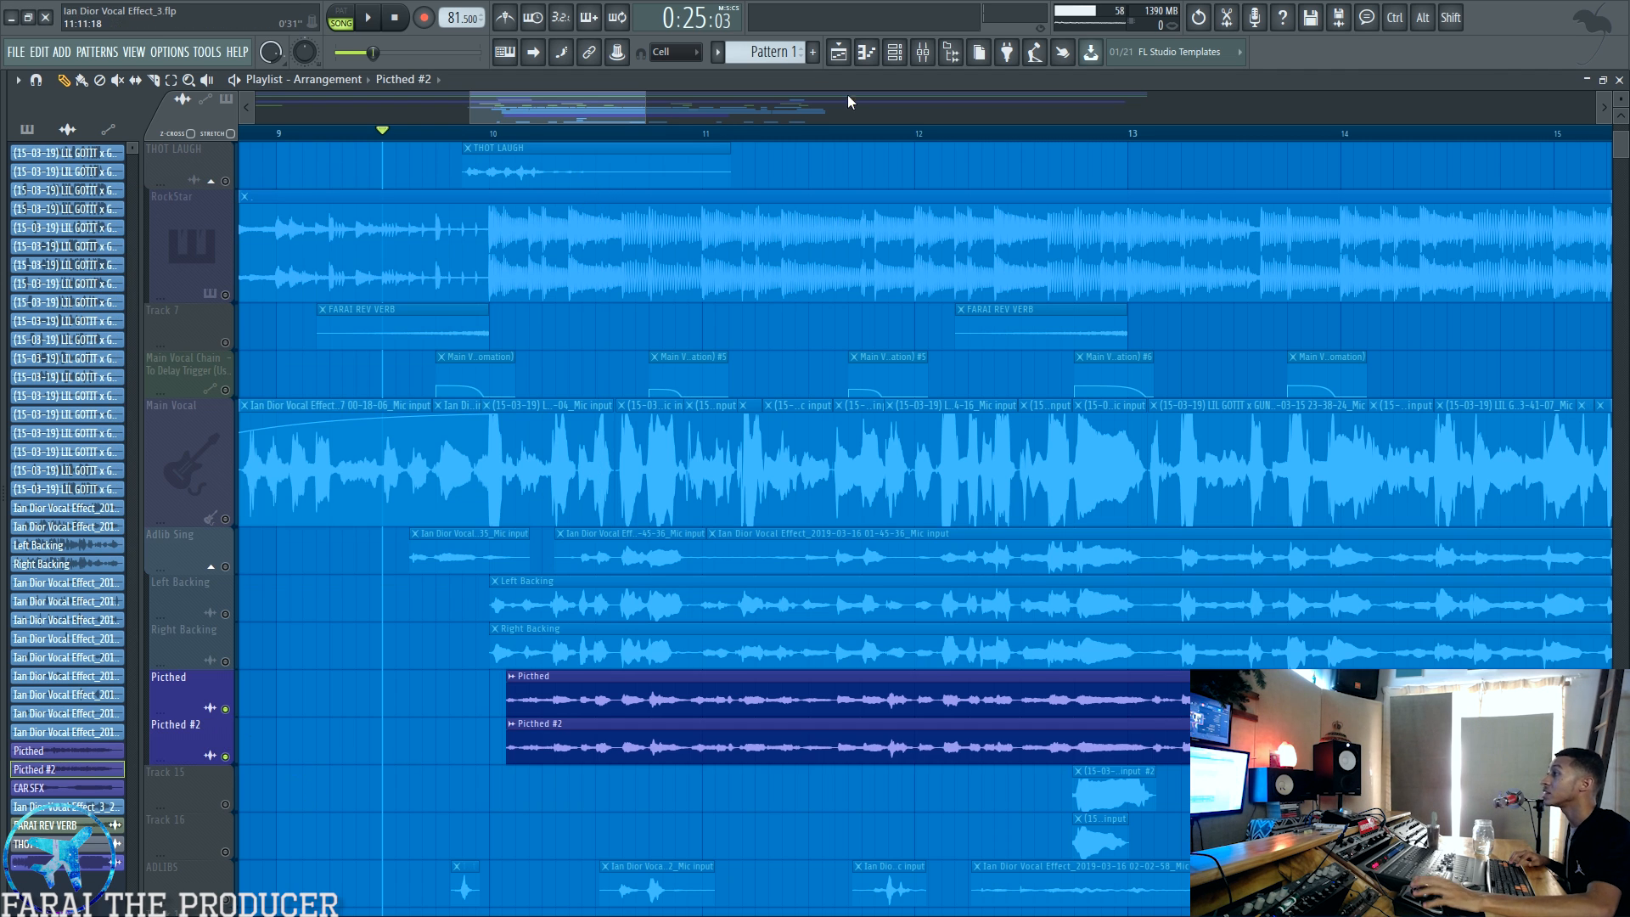
click(923, 51)
click(967, 299)
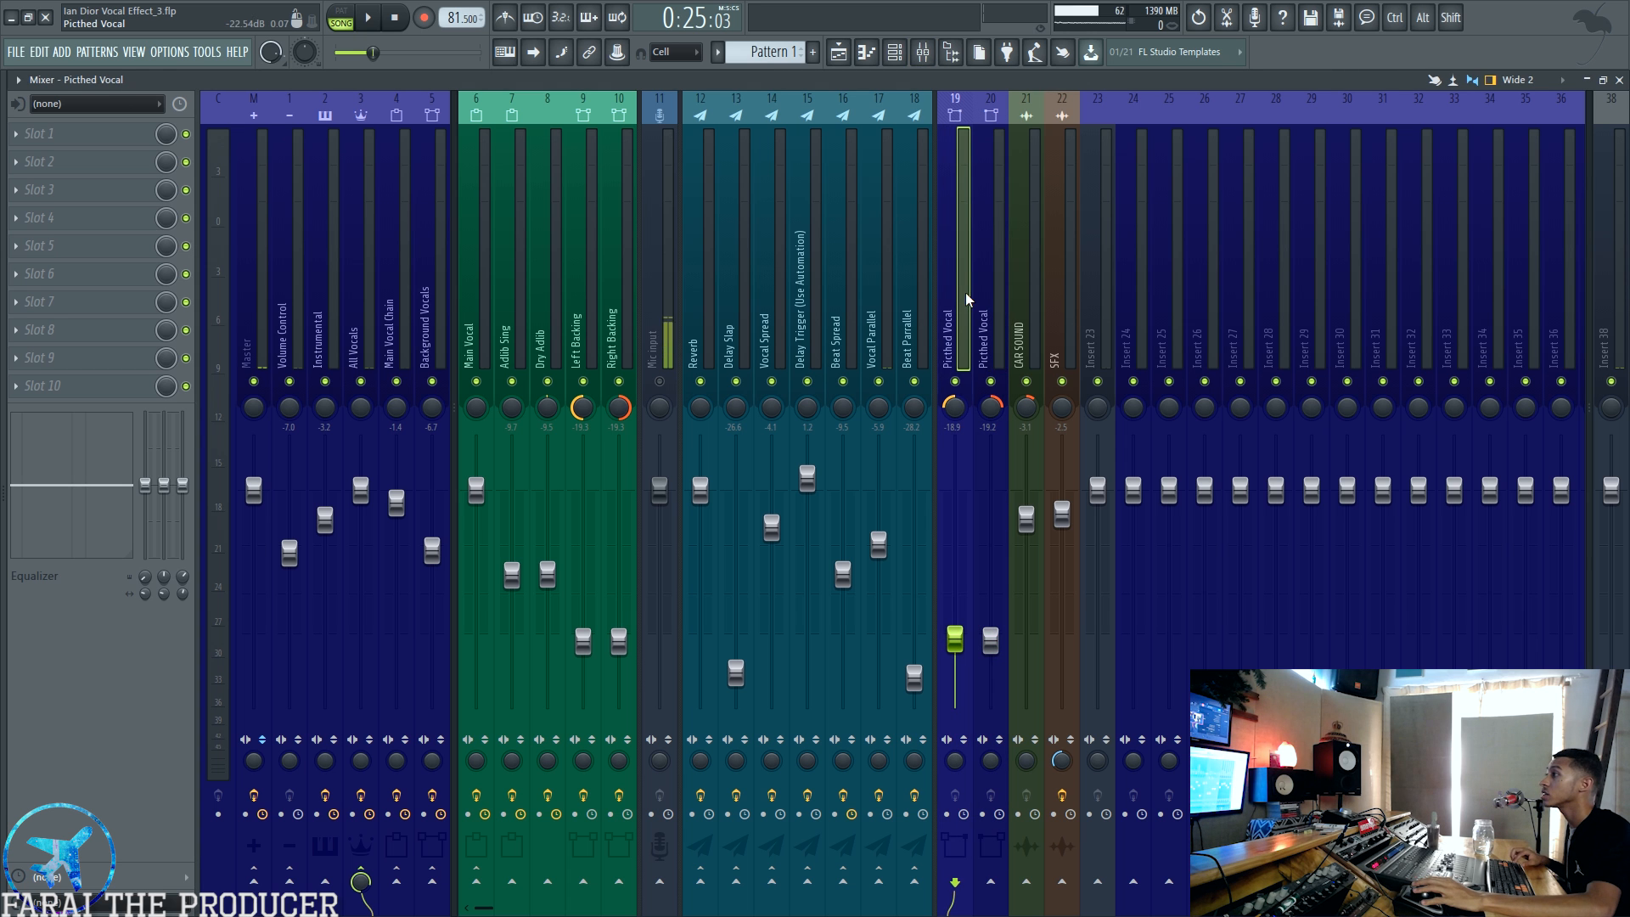
click(848, 59)
key(space)
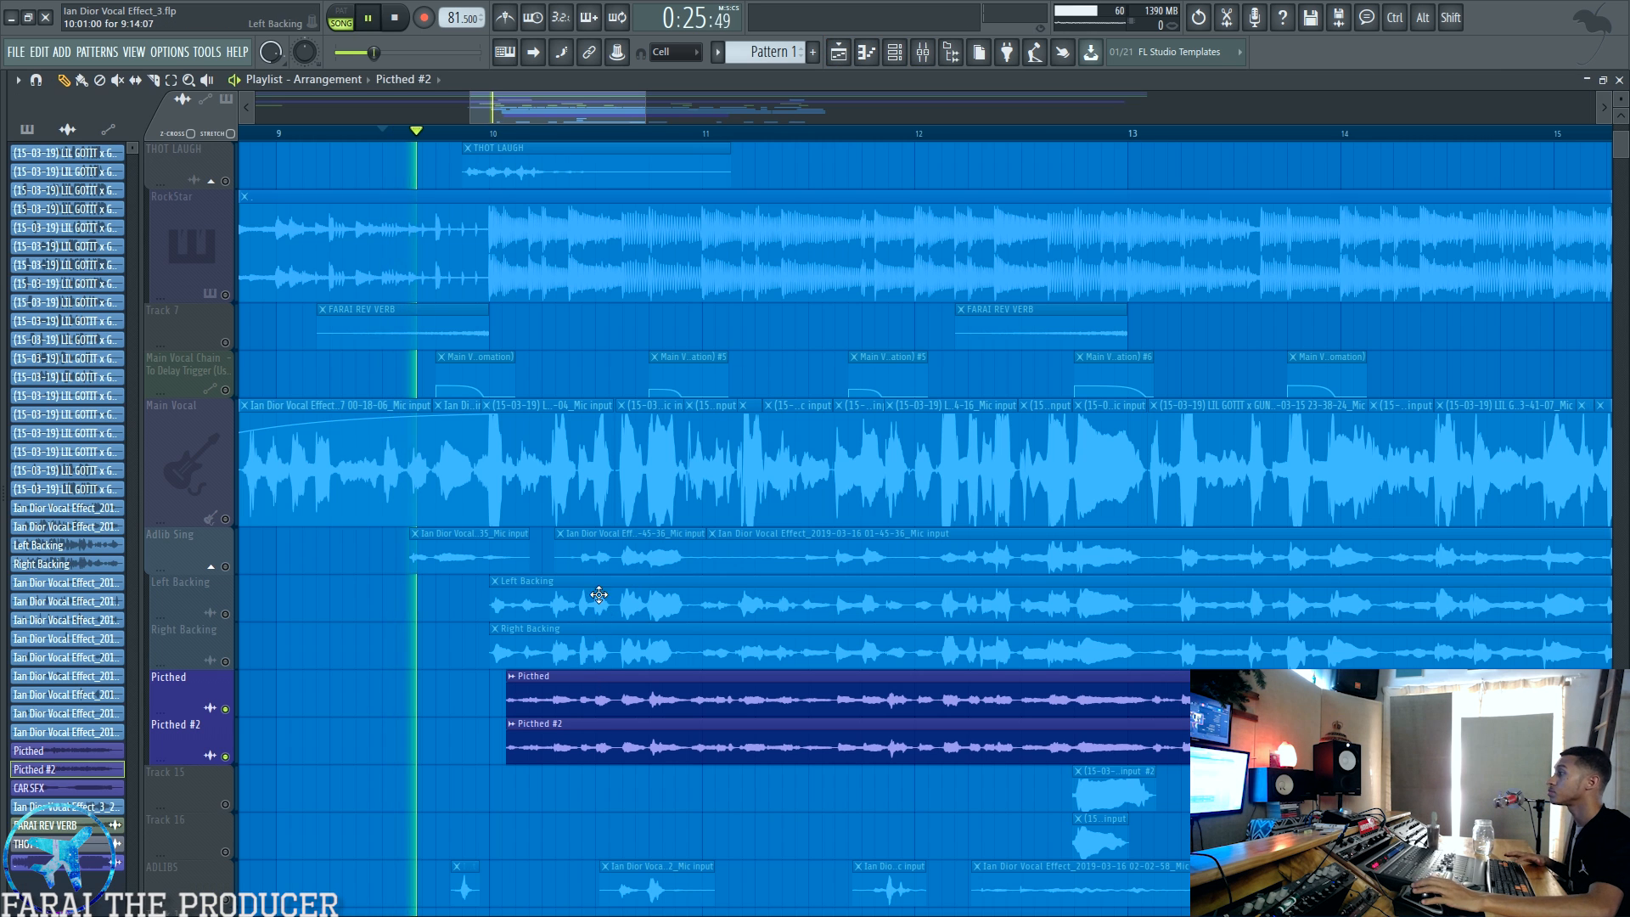
click(923, 52)
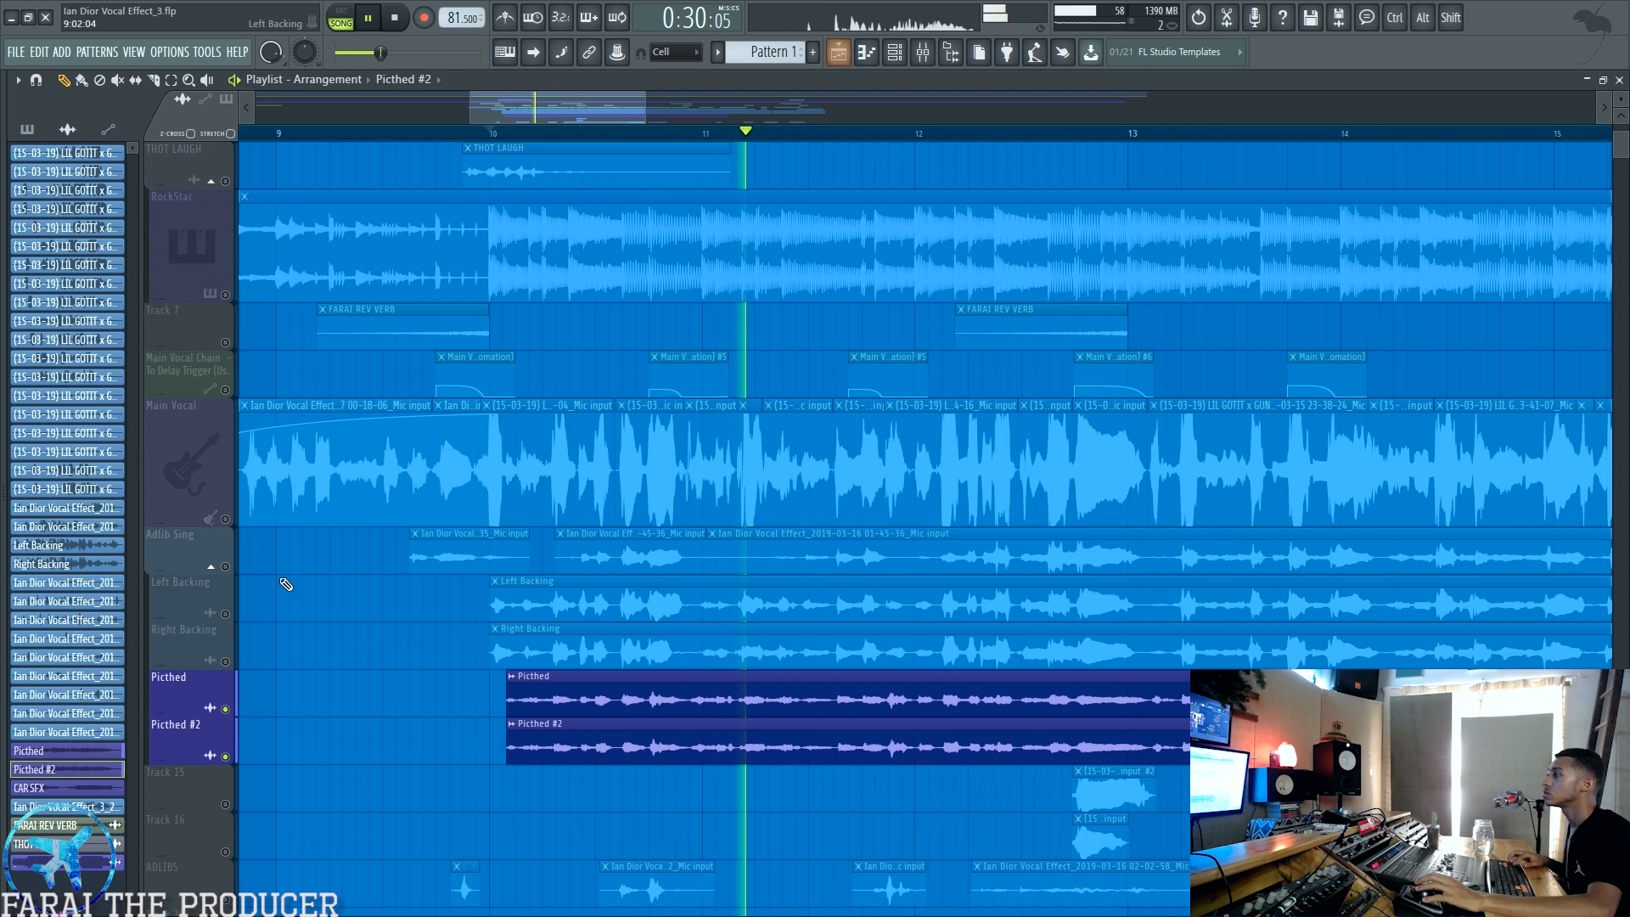
Step: Unmute the Main Vocal playlist track and compare it with both Picthed Vocal mixer tracks muted and unmuted
click(838, 52)
click(223, 513)
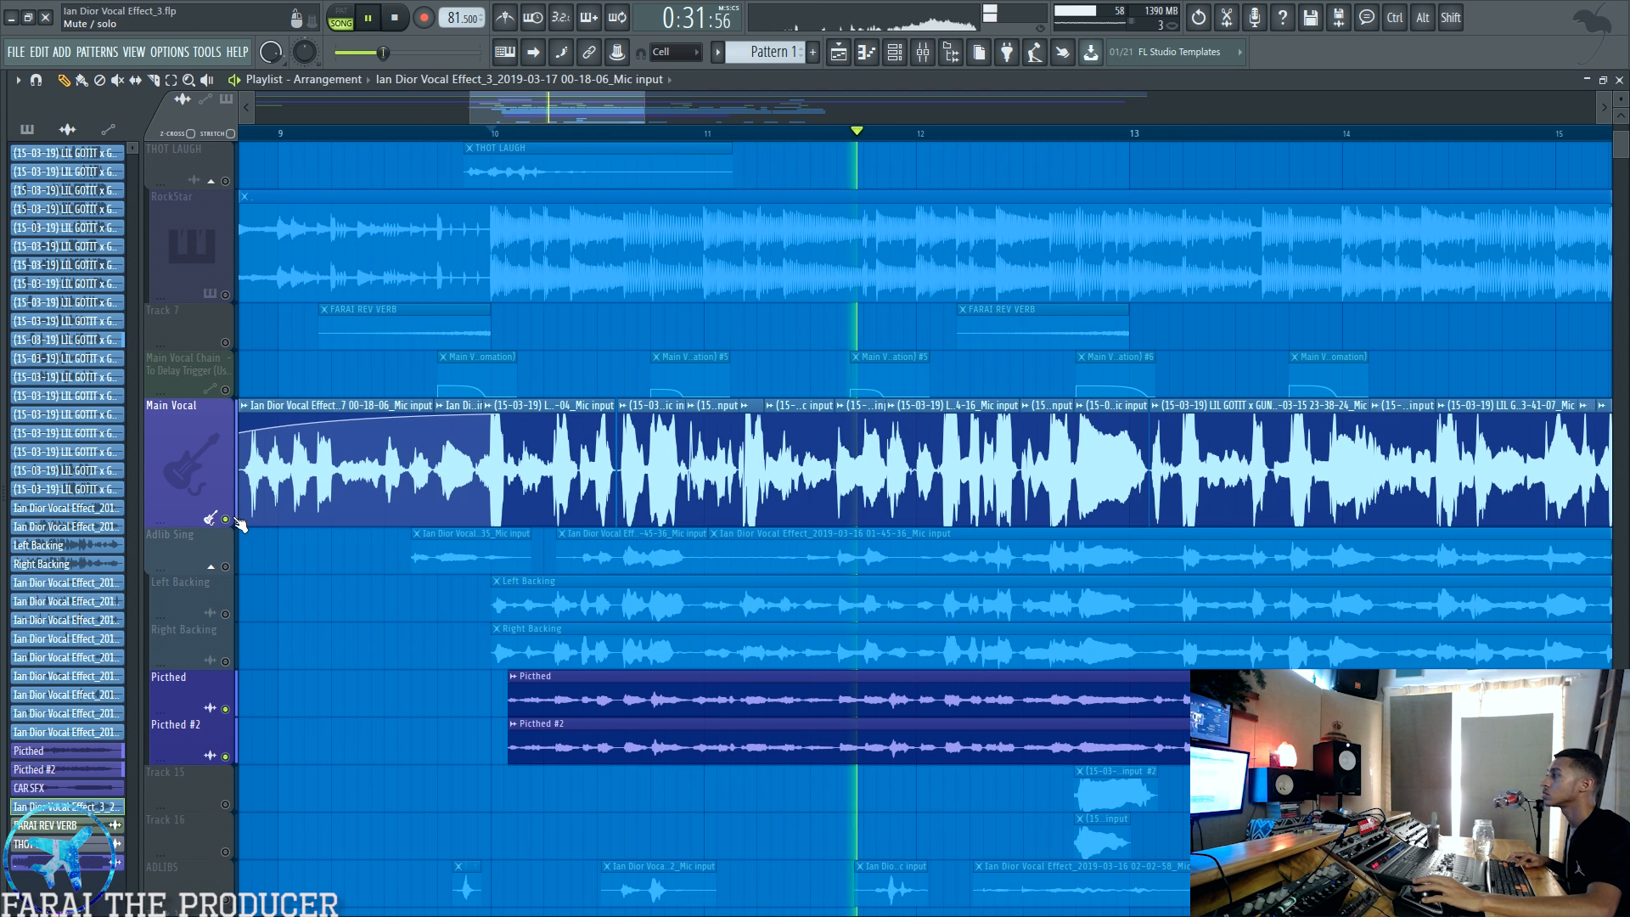
click(923, 52)
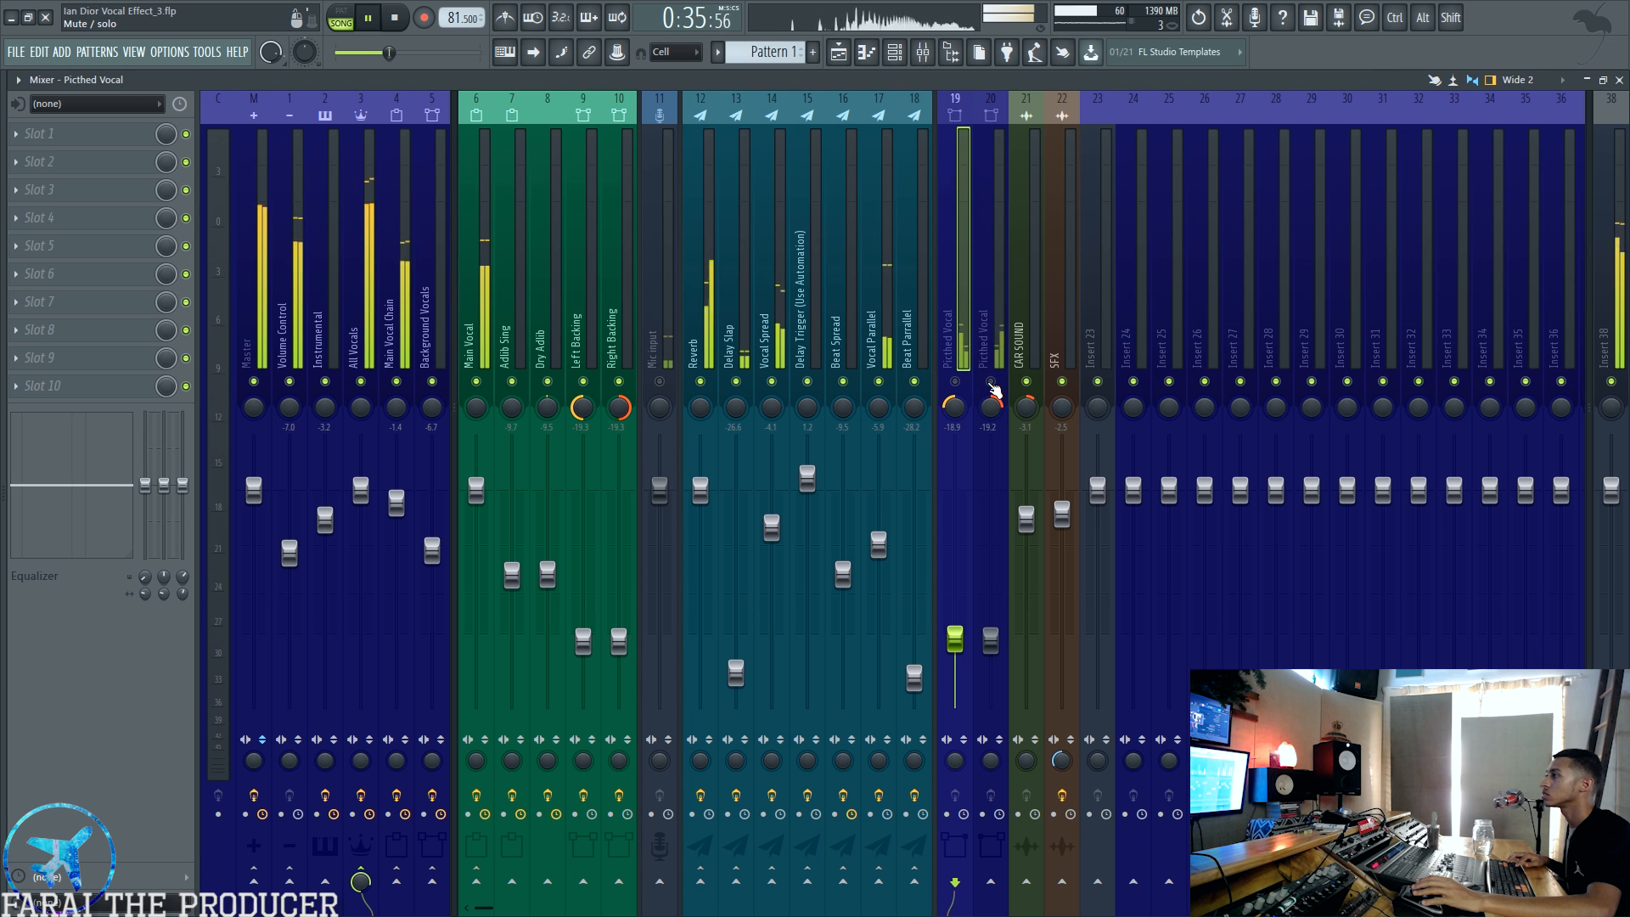
click(990, 381)
click(955, 381)
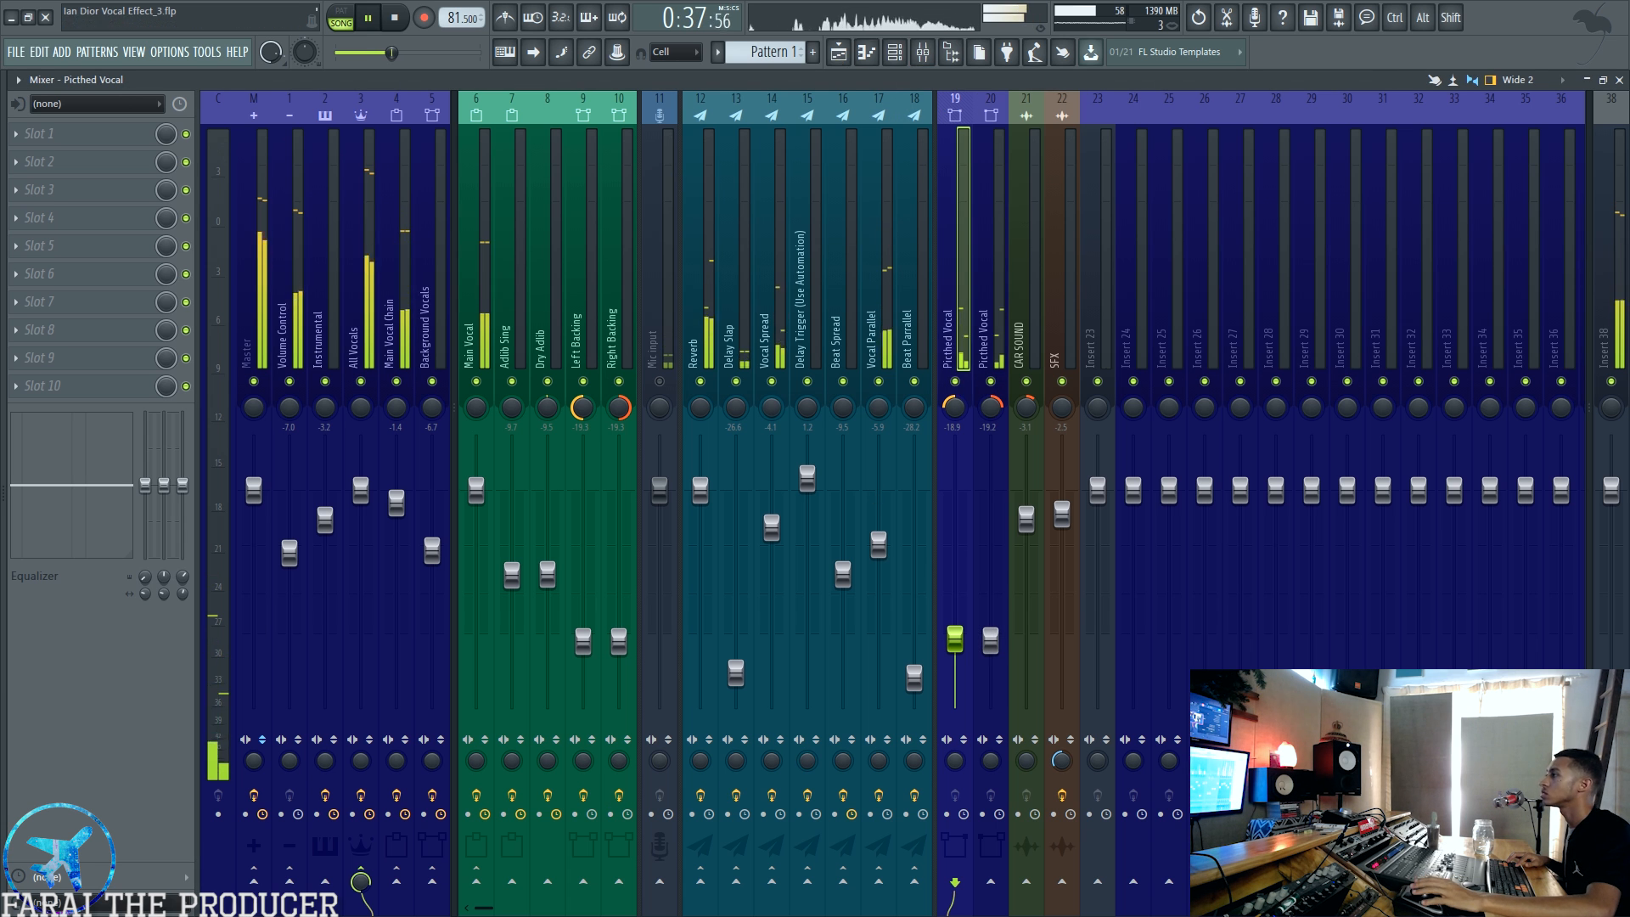
Step: Unmute the RockStar instrumental track, replay the section, and compare it with the Picthed Vocal mixer tracks muted and unmuted
click(839, 52)
key(space)
click(226, 295)
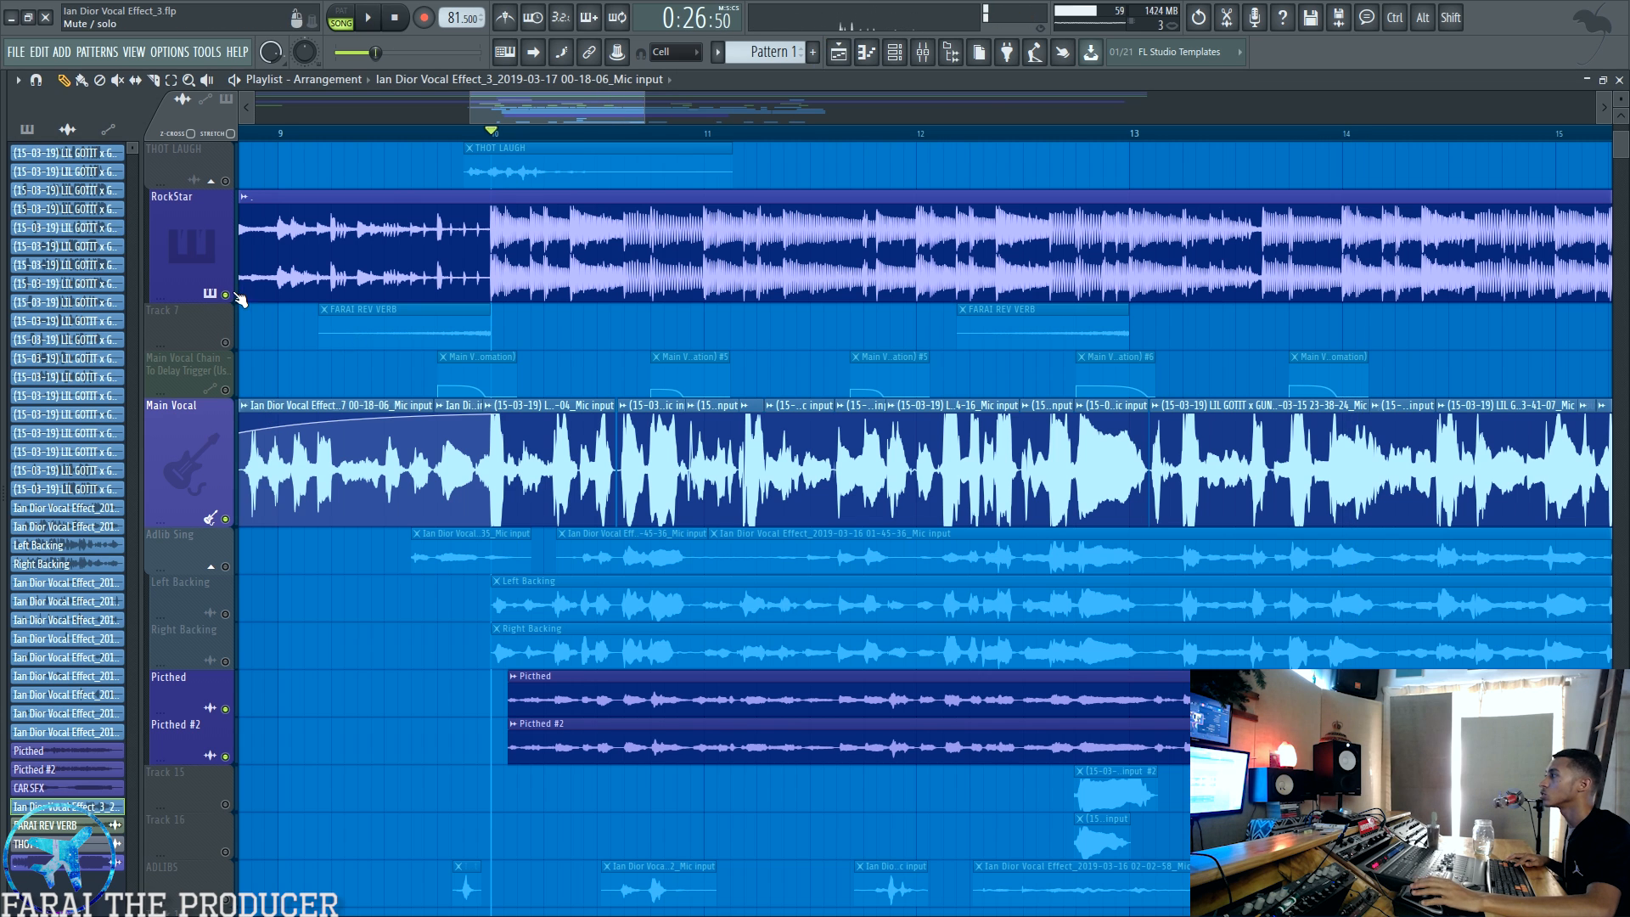
key(space)
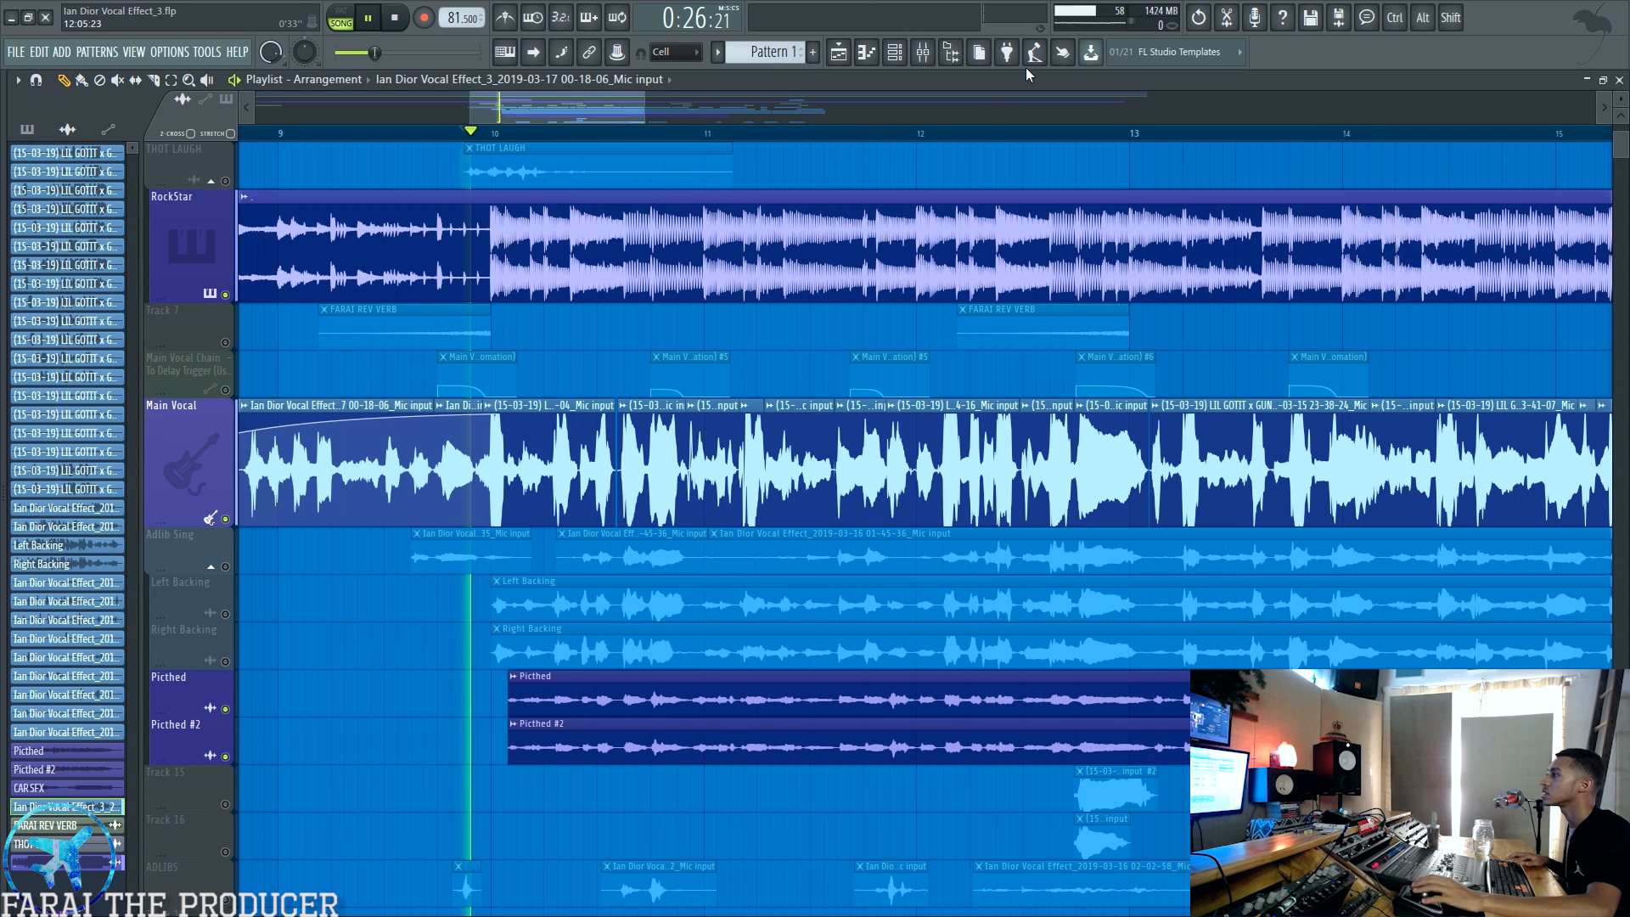
click(922, 52)
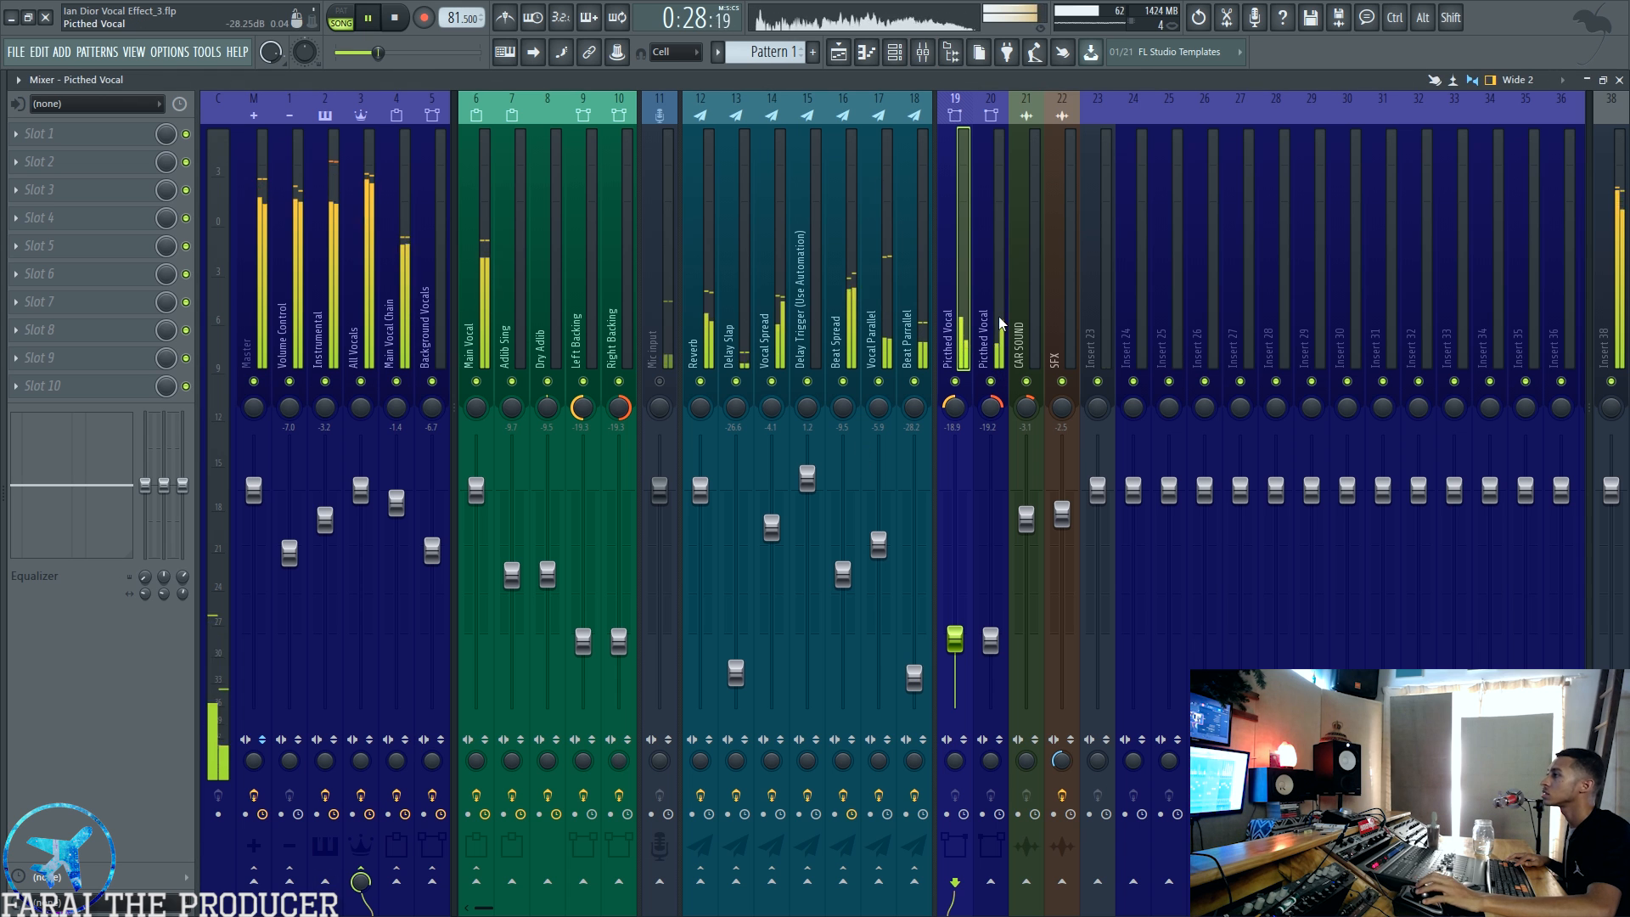
click(956, 381)
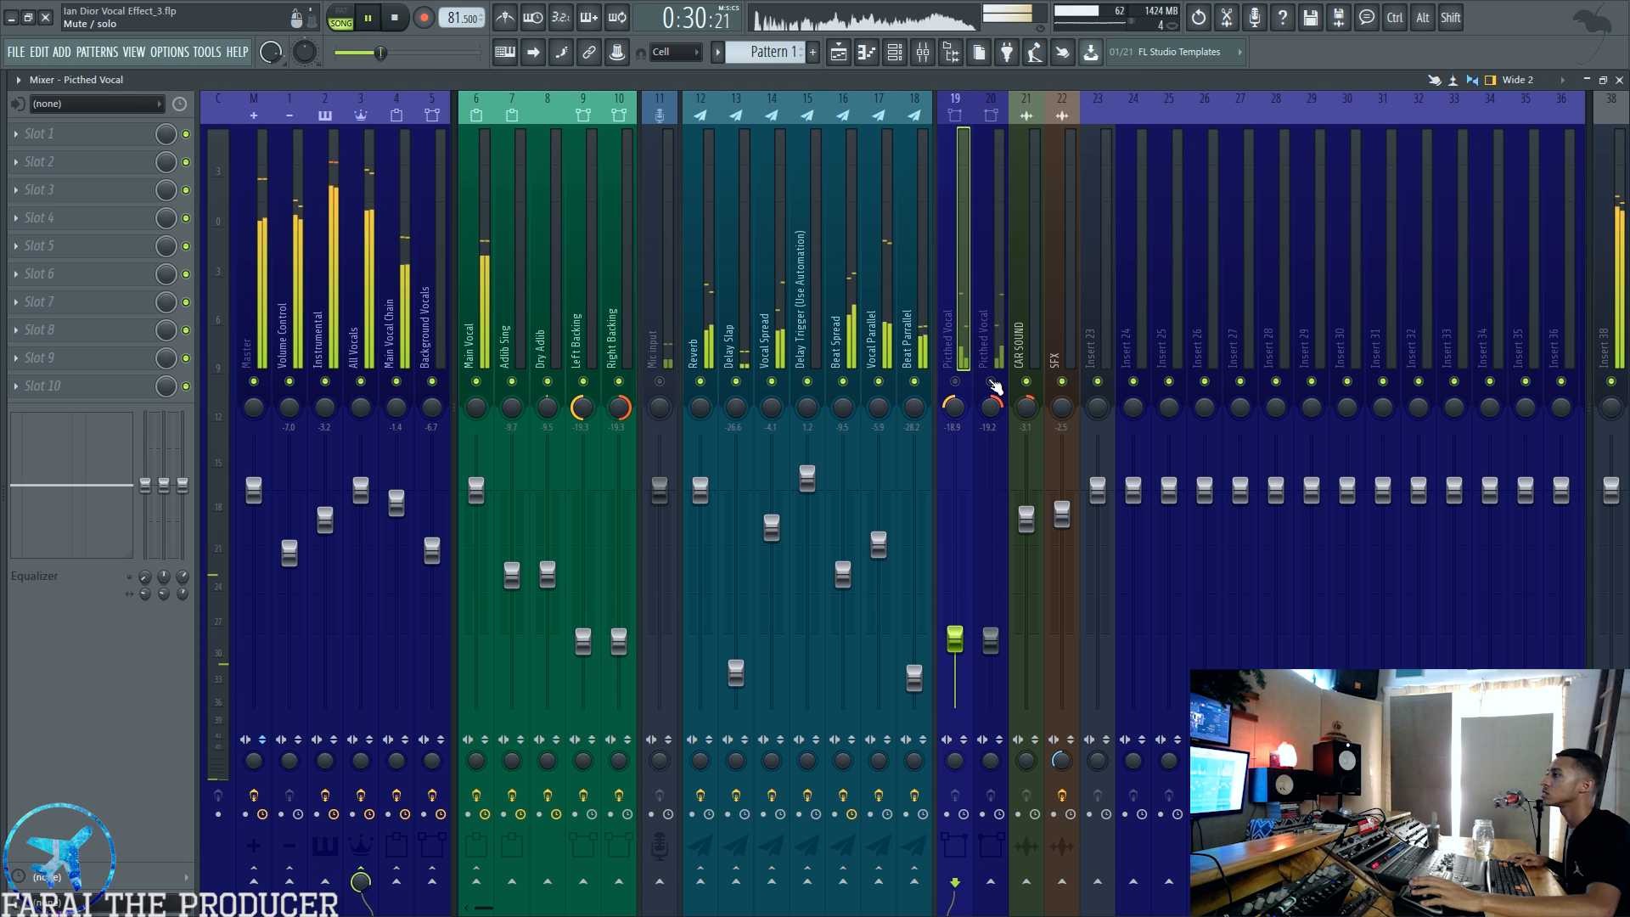
click(955, 381)
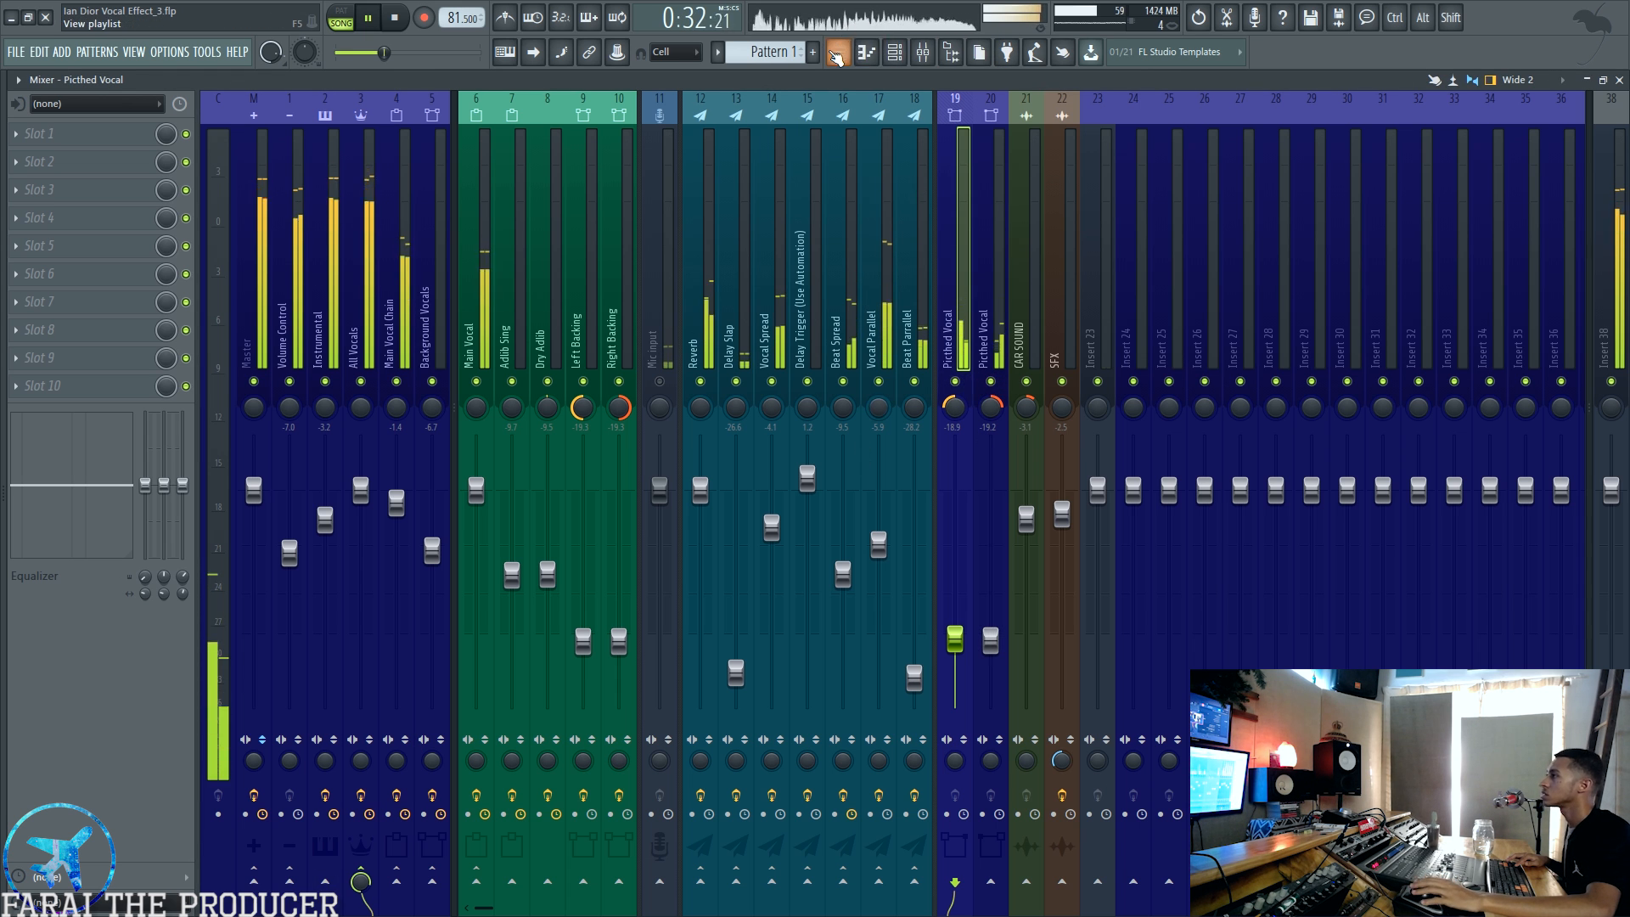
Step: Unmute the remaining playlist tracks and audition the full arrangement while watching the levels in the mixer
key(F5)
key(space)
right_click(224, 588)
click(227, 613)
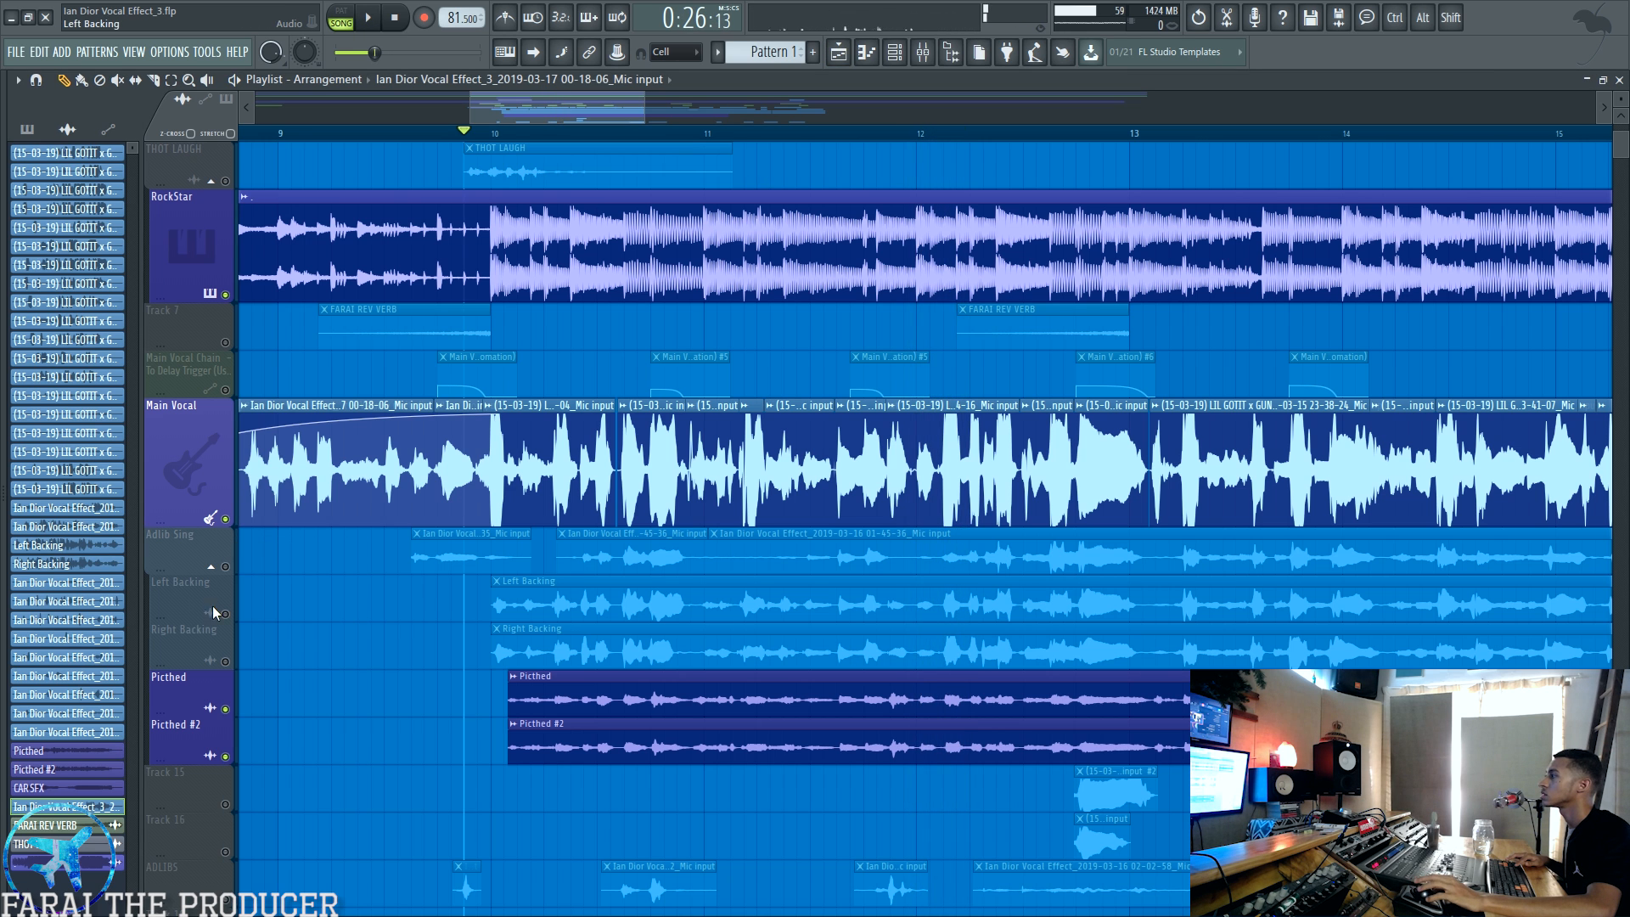
key(space)
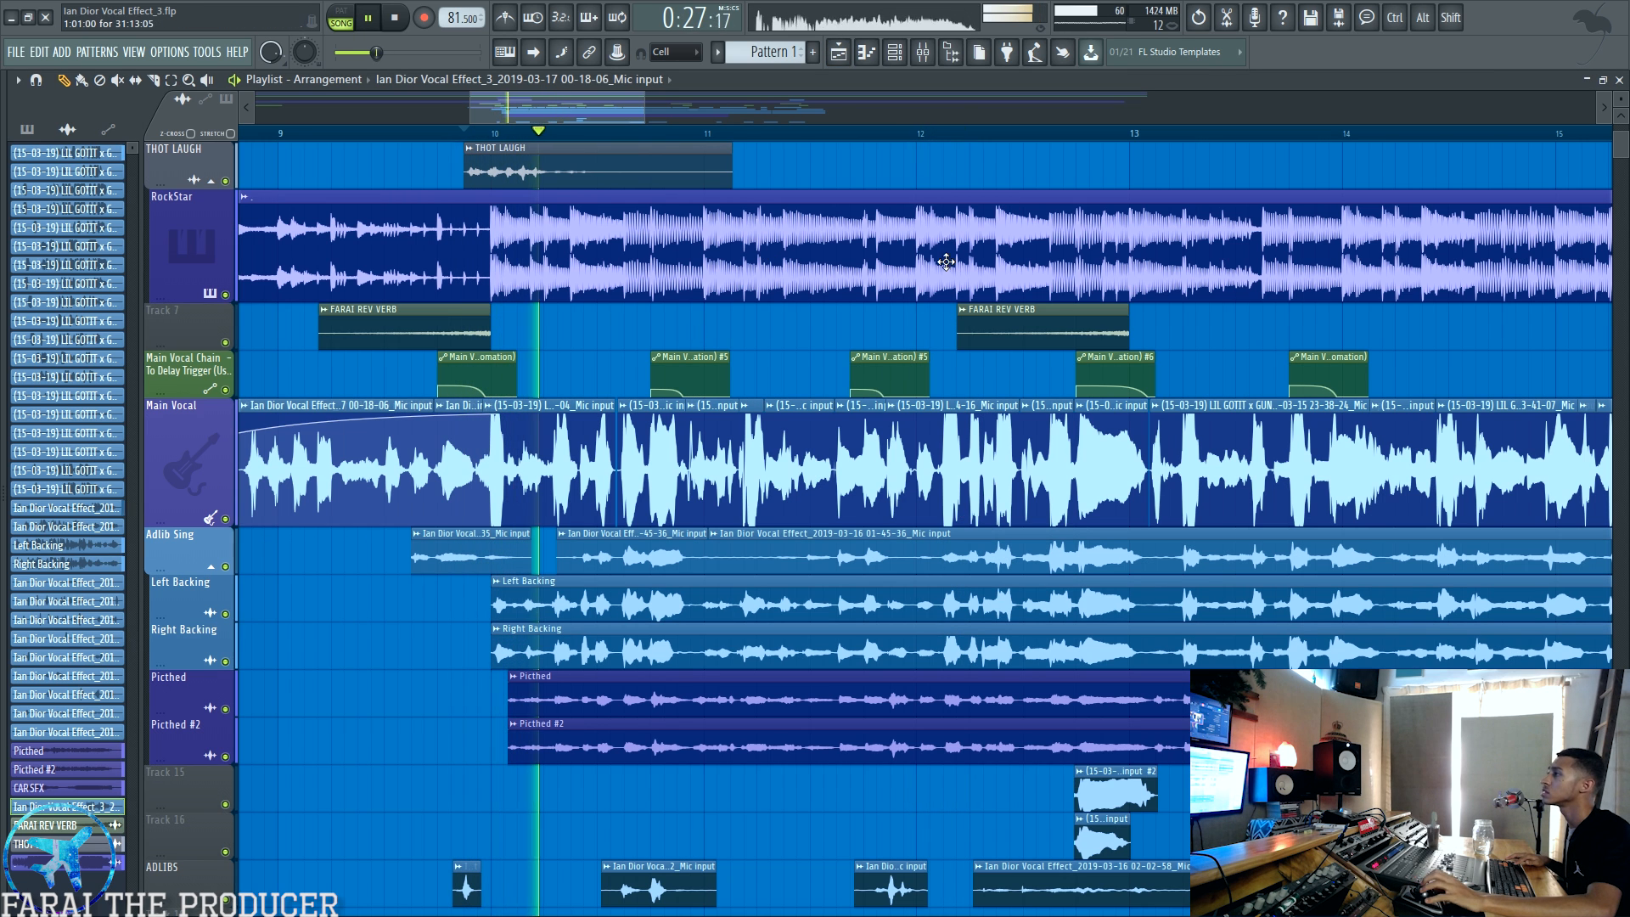
click(922, 51)
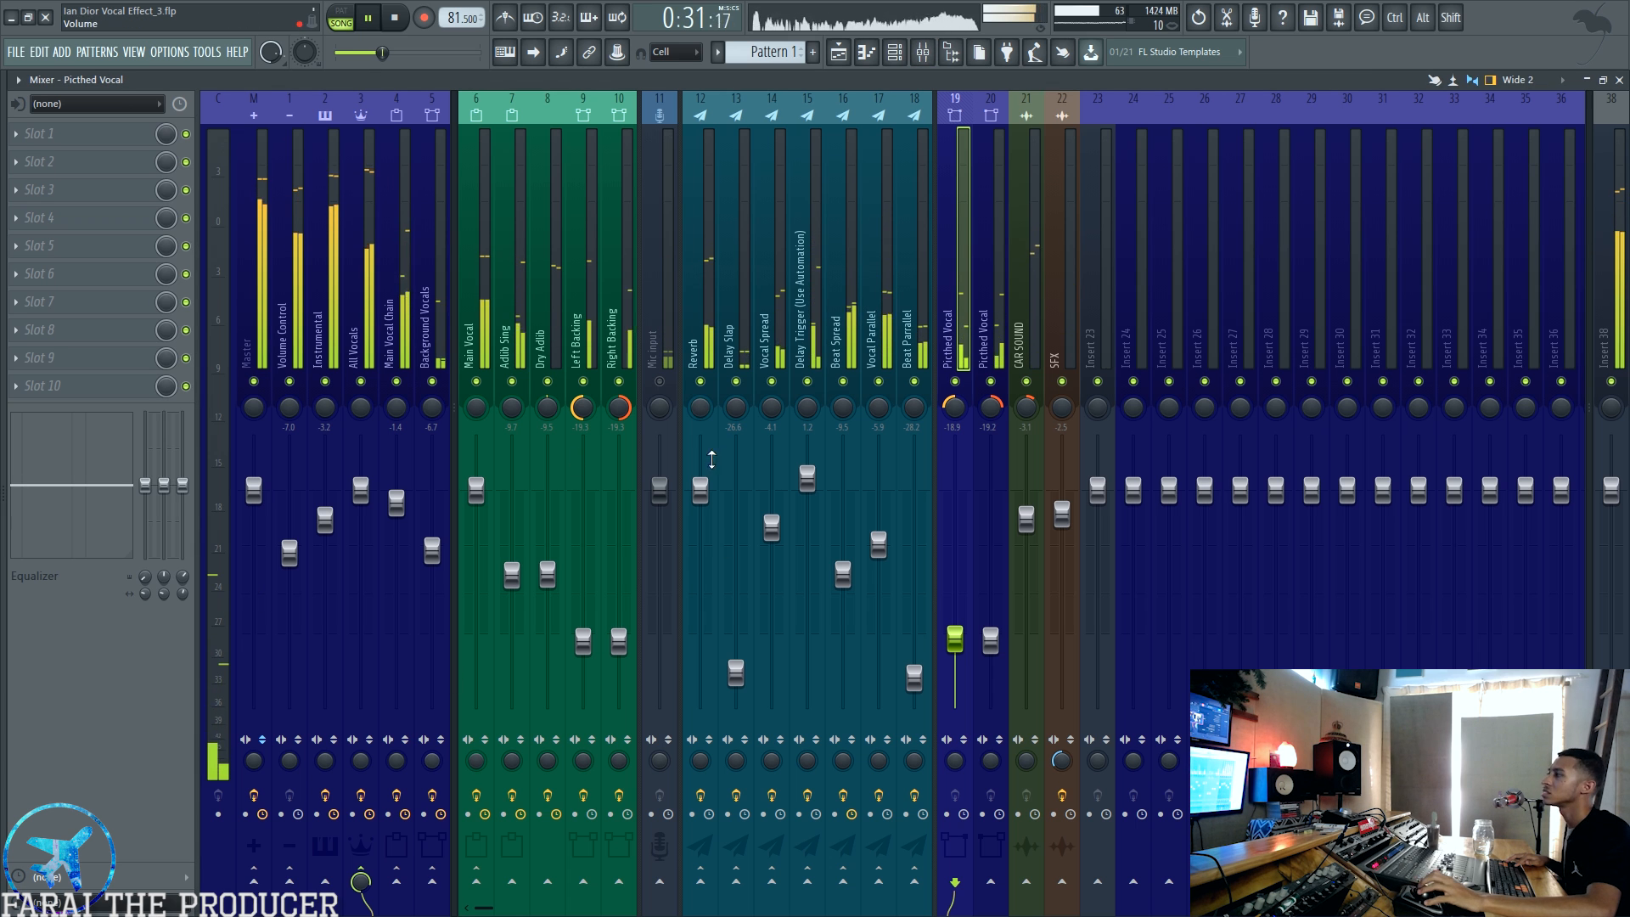
key(space)
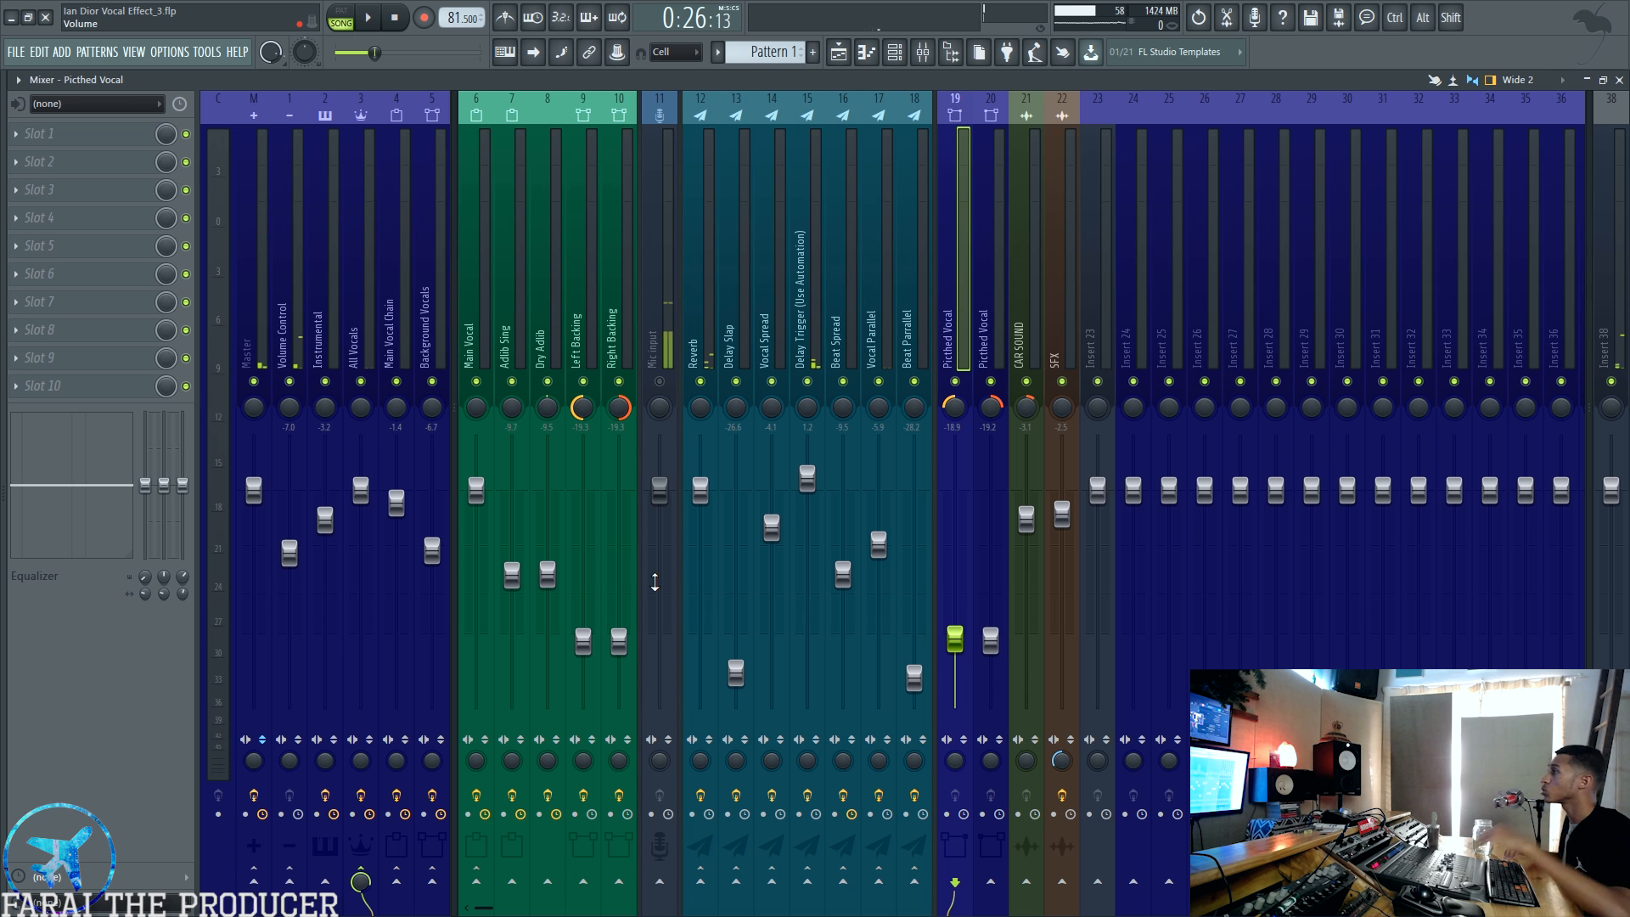
Step: Compare the effect slots and routing of the Main Vocal Chain, Main Vocal, Adlib Sing and Dry Adlib mixer tracks
click(390, 337)
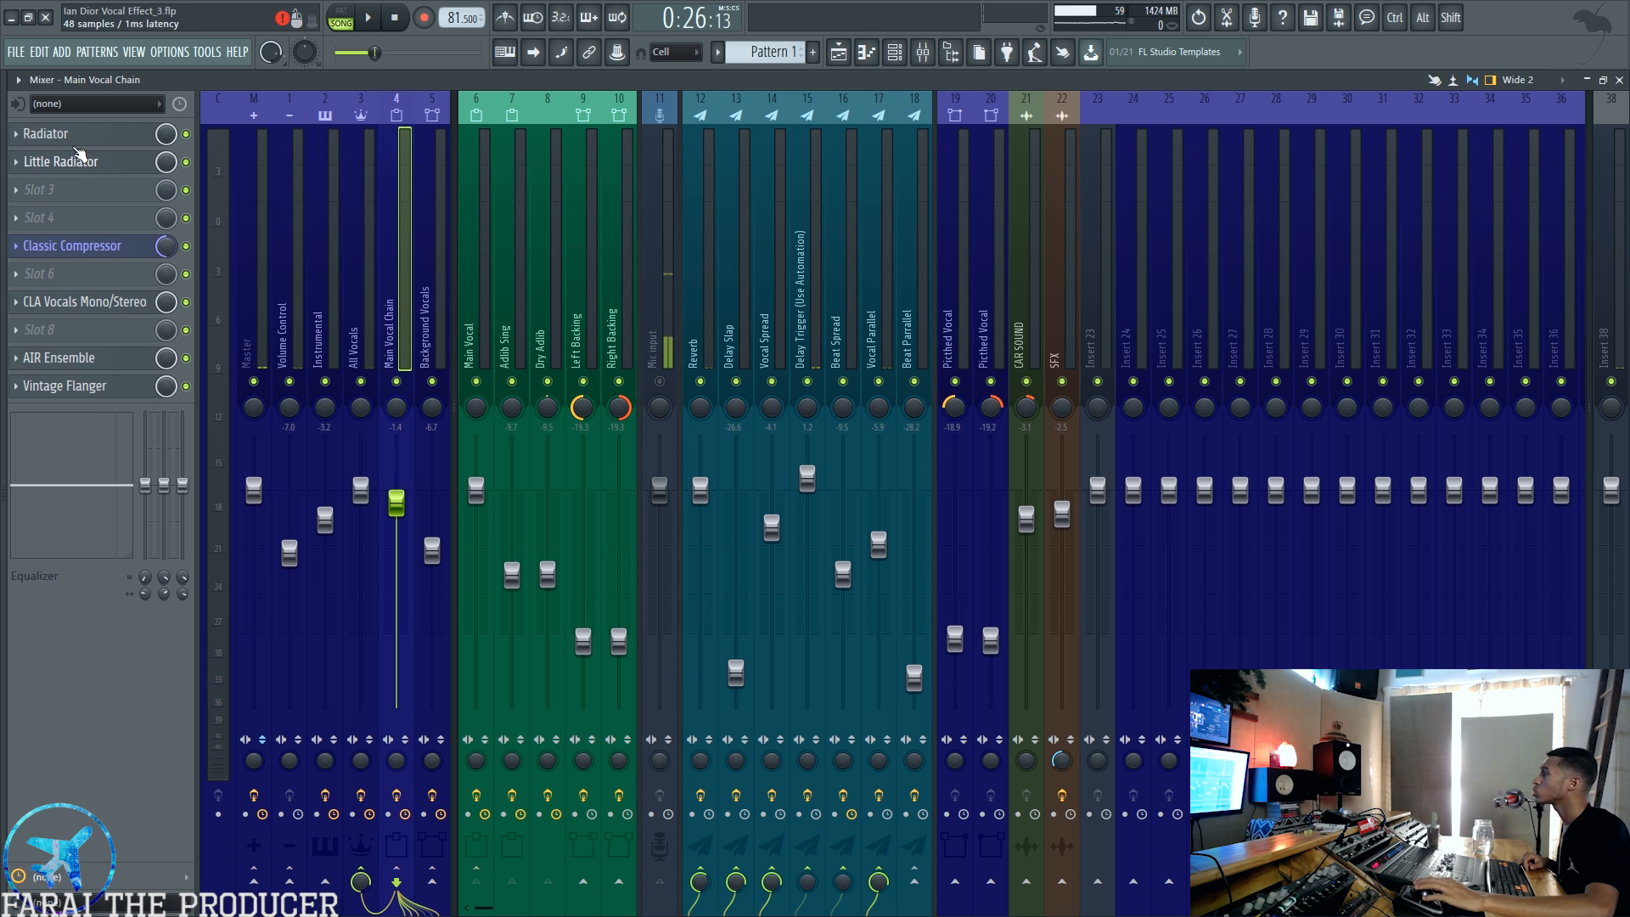
click(506, 319)
click(538, 324)
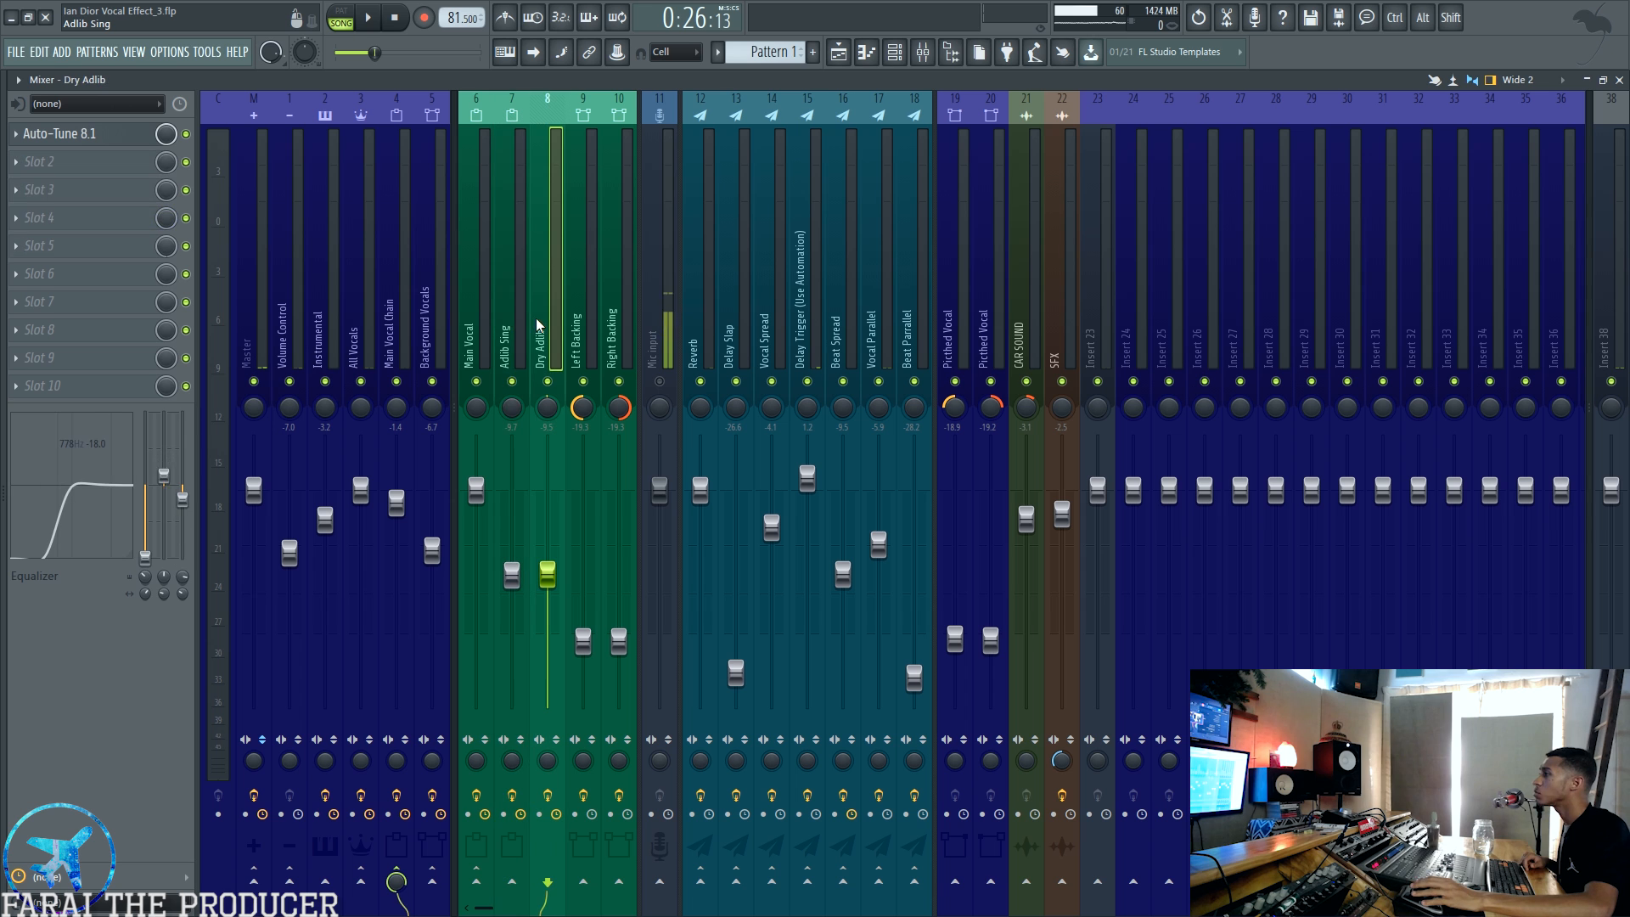
click(501, 328)
click(490, 330)
click(498, 329)
click(489, 328)
click(516, 322)
ctrl+shift+click(543, 325)
click(394, 316)
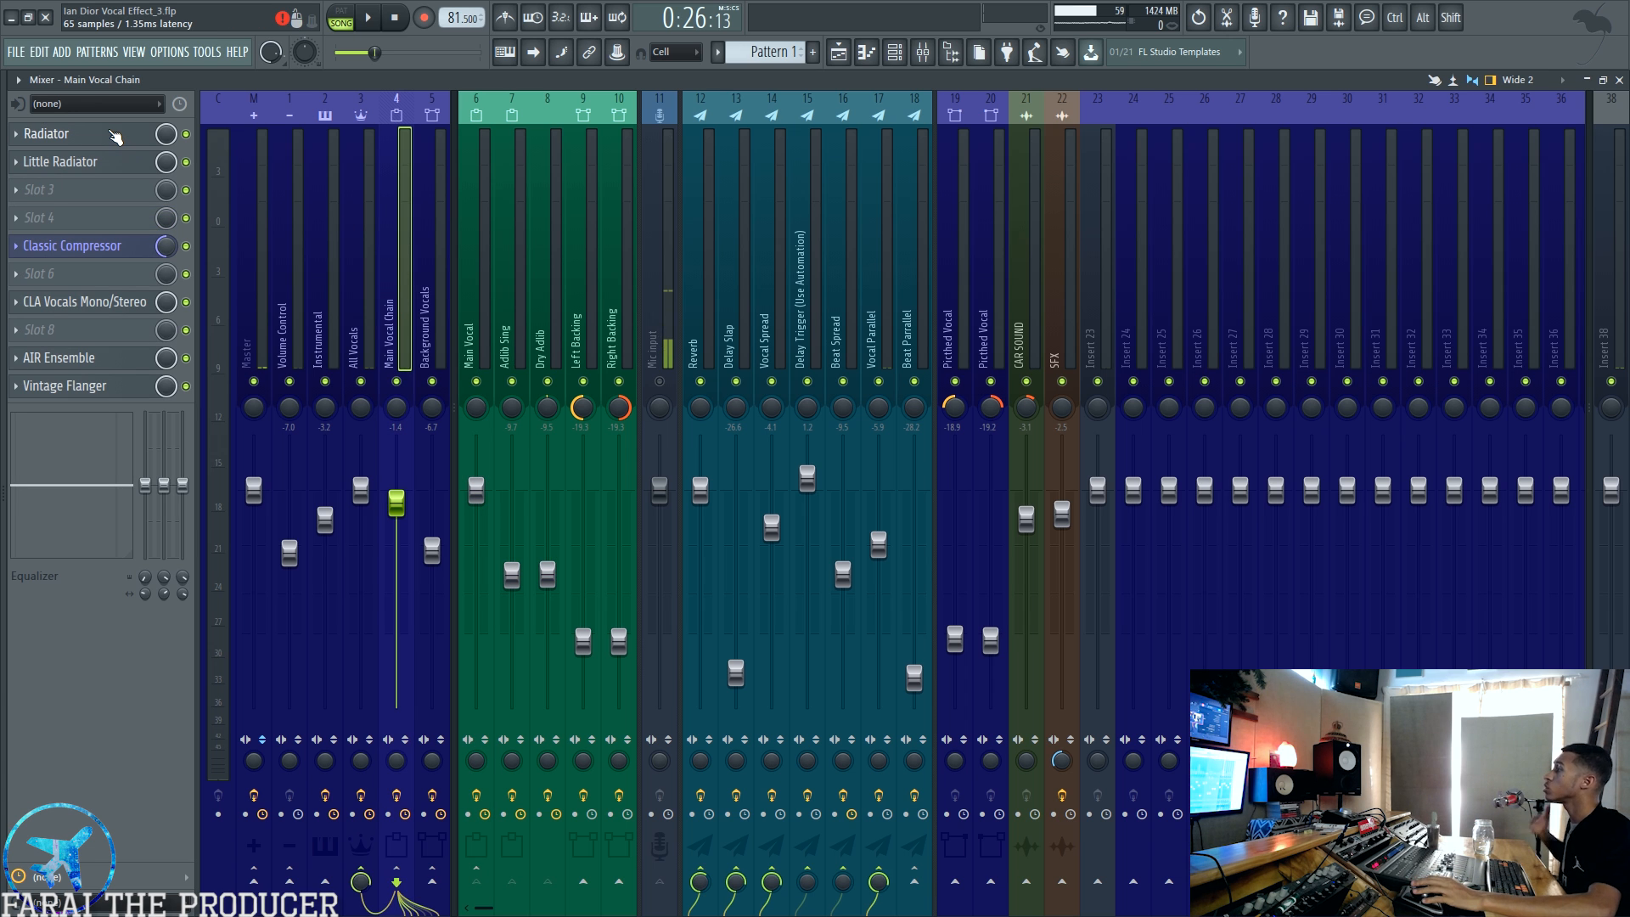
Step: Open the Radiator and Little Radiator effects on the Main Vocal Chain and arrange their windows one above the other
click(115, 134)
click(114, 161)
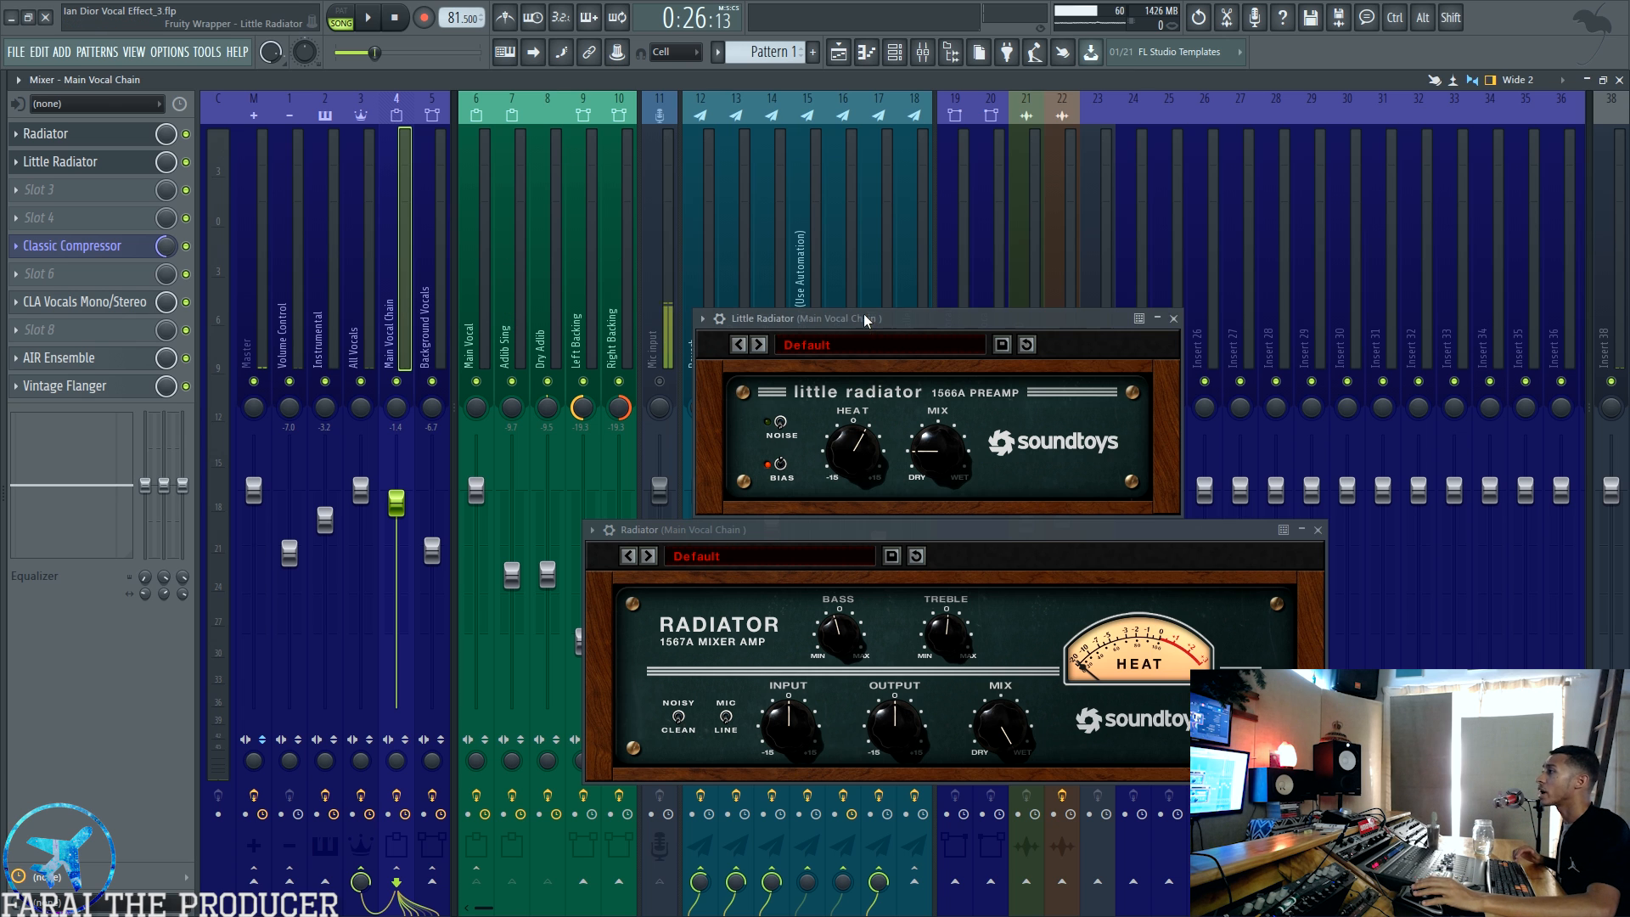
drag(866, 320, 864, 304)
drag(864, 527, 862, 514)
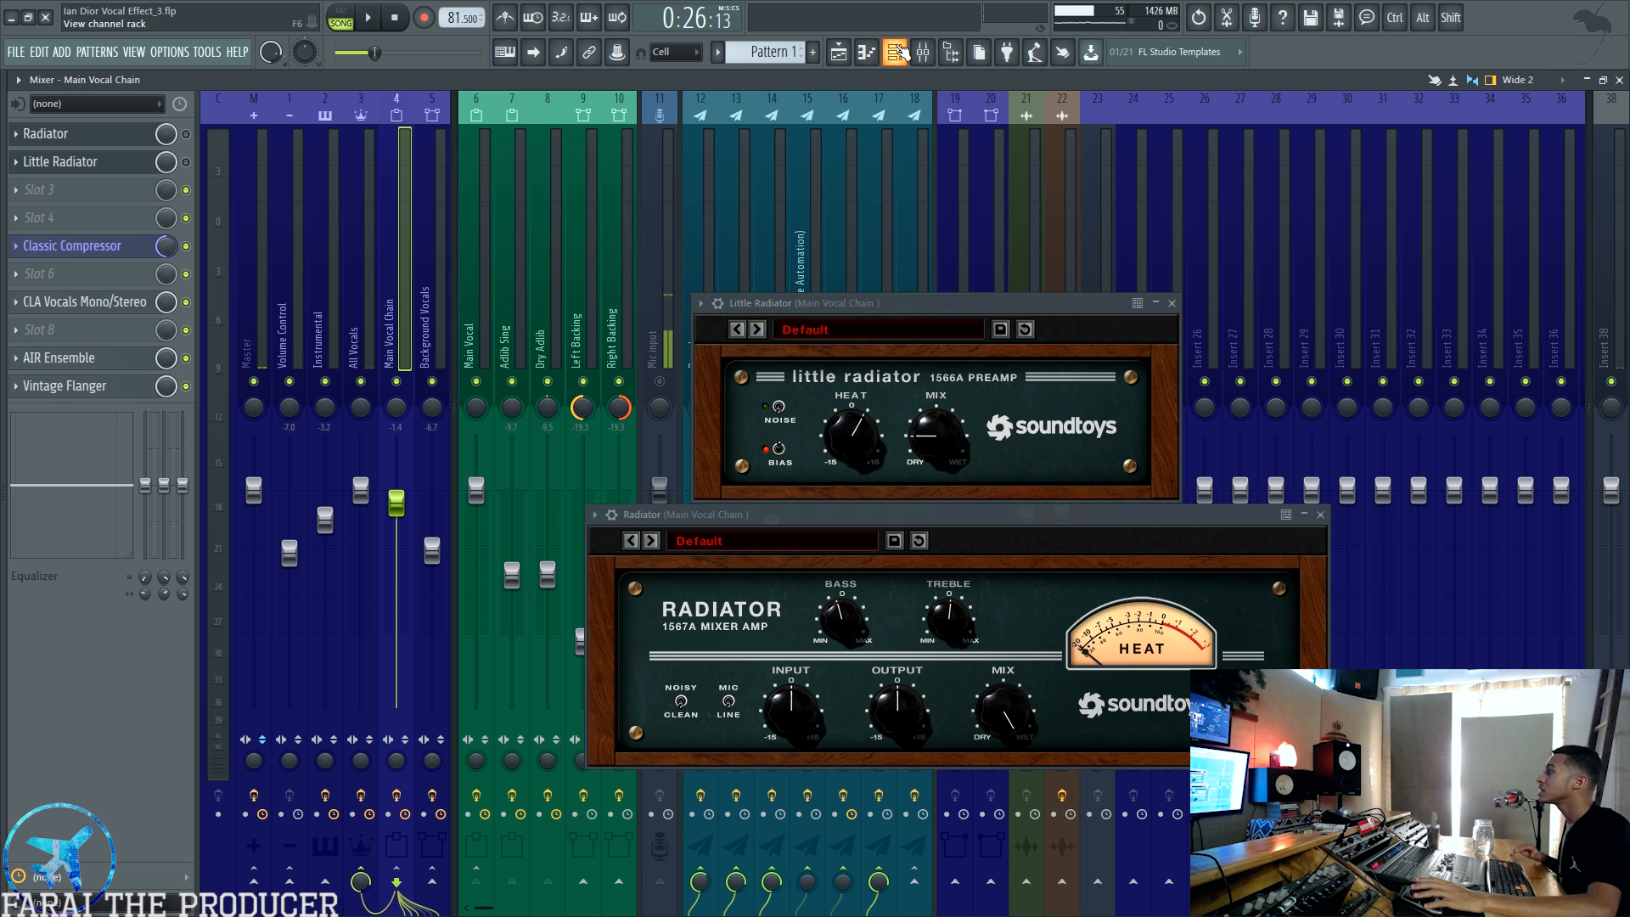
Step: Audition the section with the Radiator and Little Radiator effects bypassed on the Main Vocal Chain
key(space)
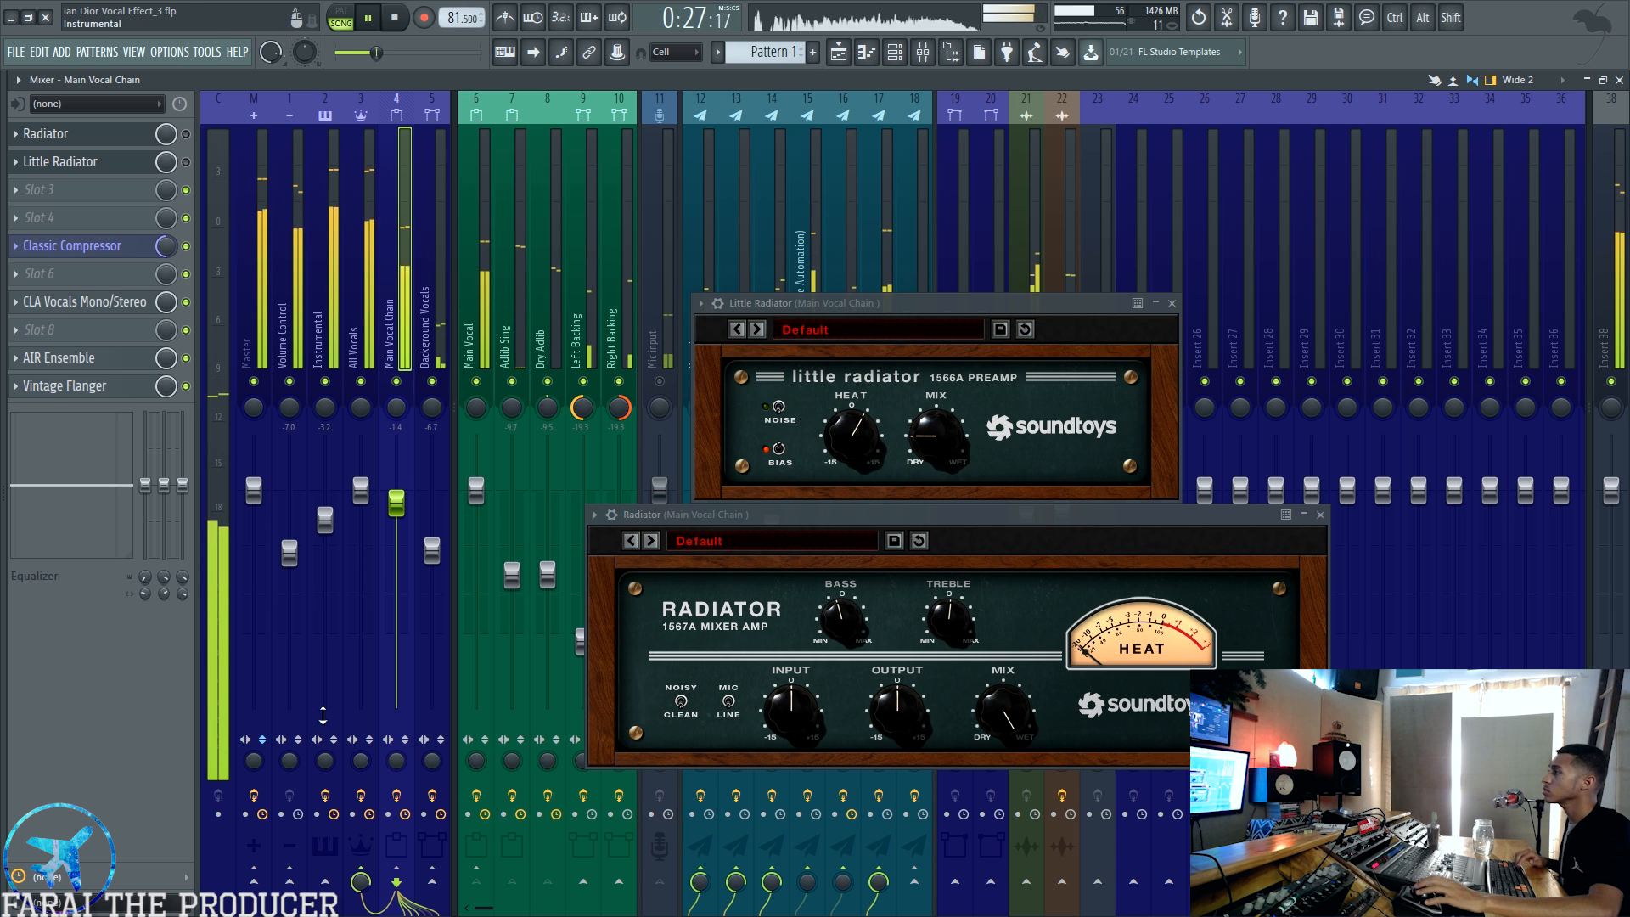
key(space)
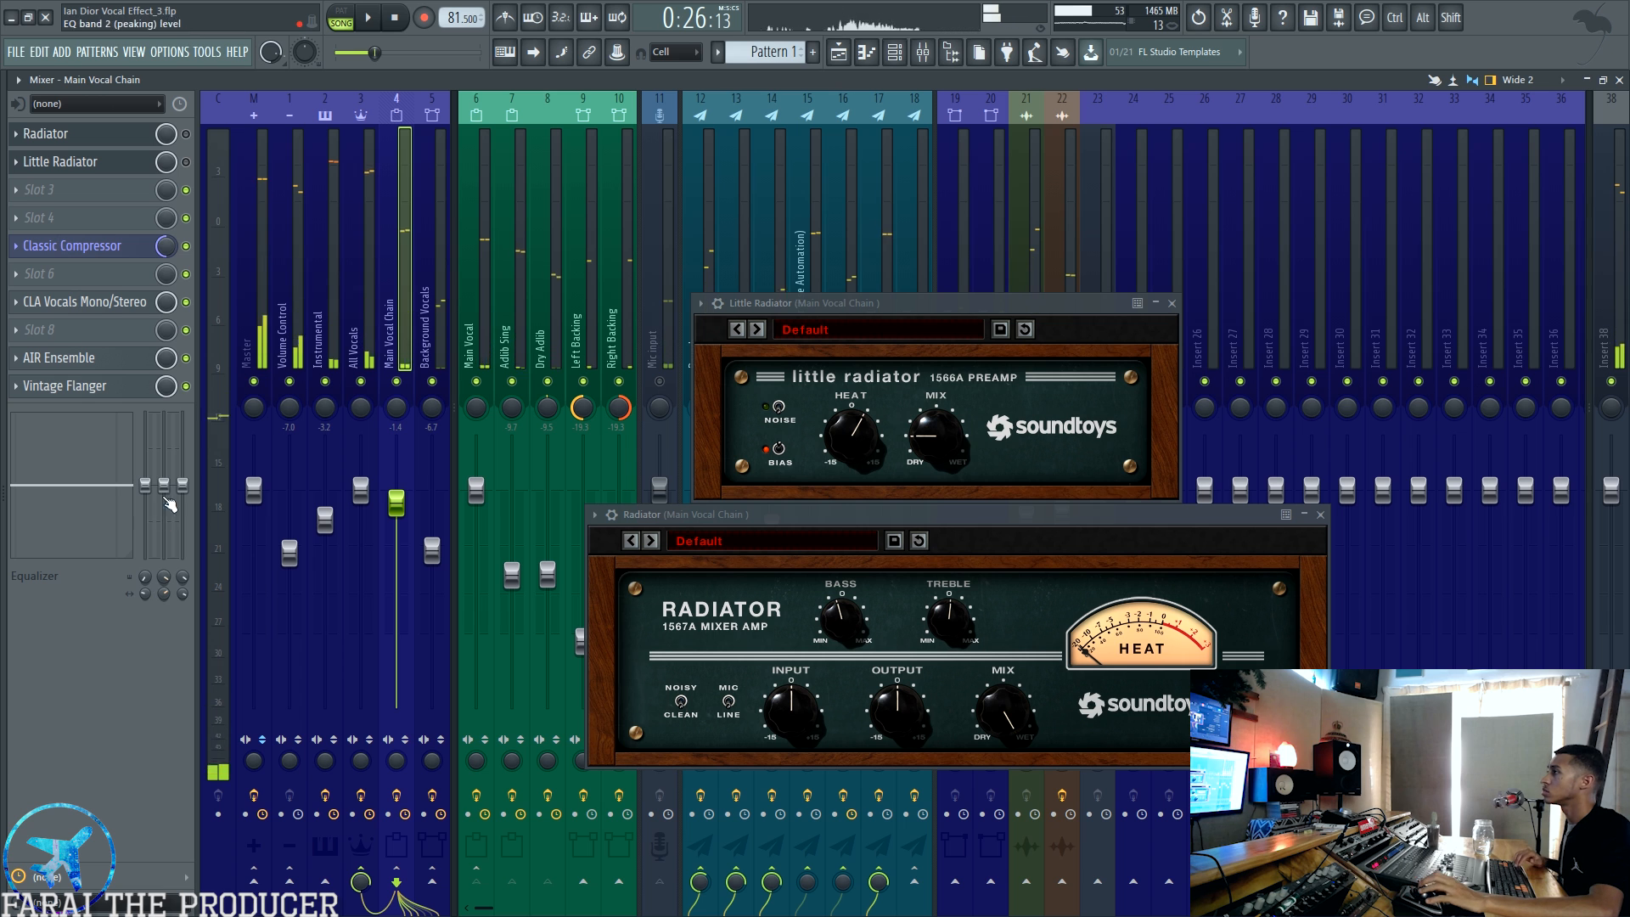
key(space)
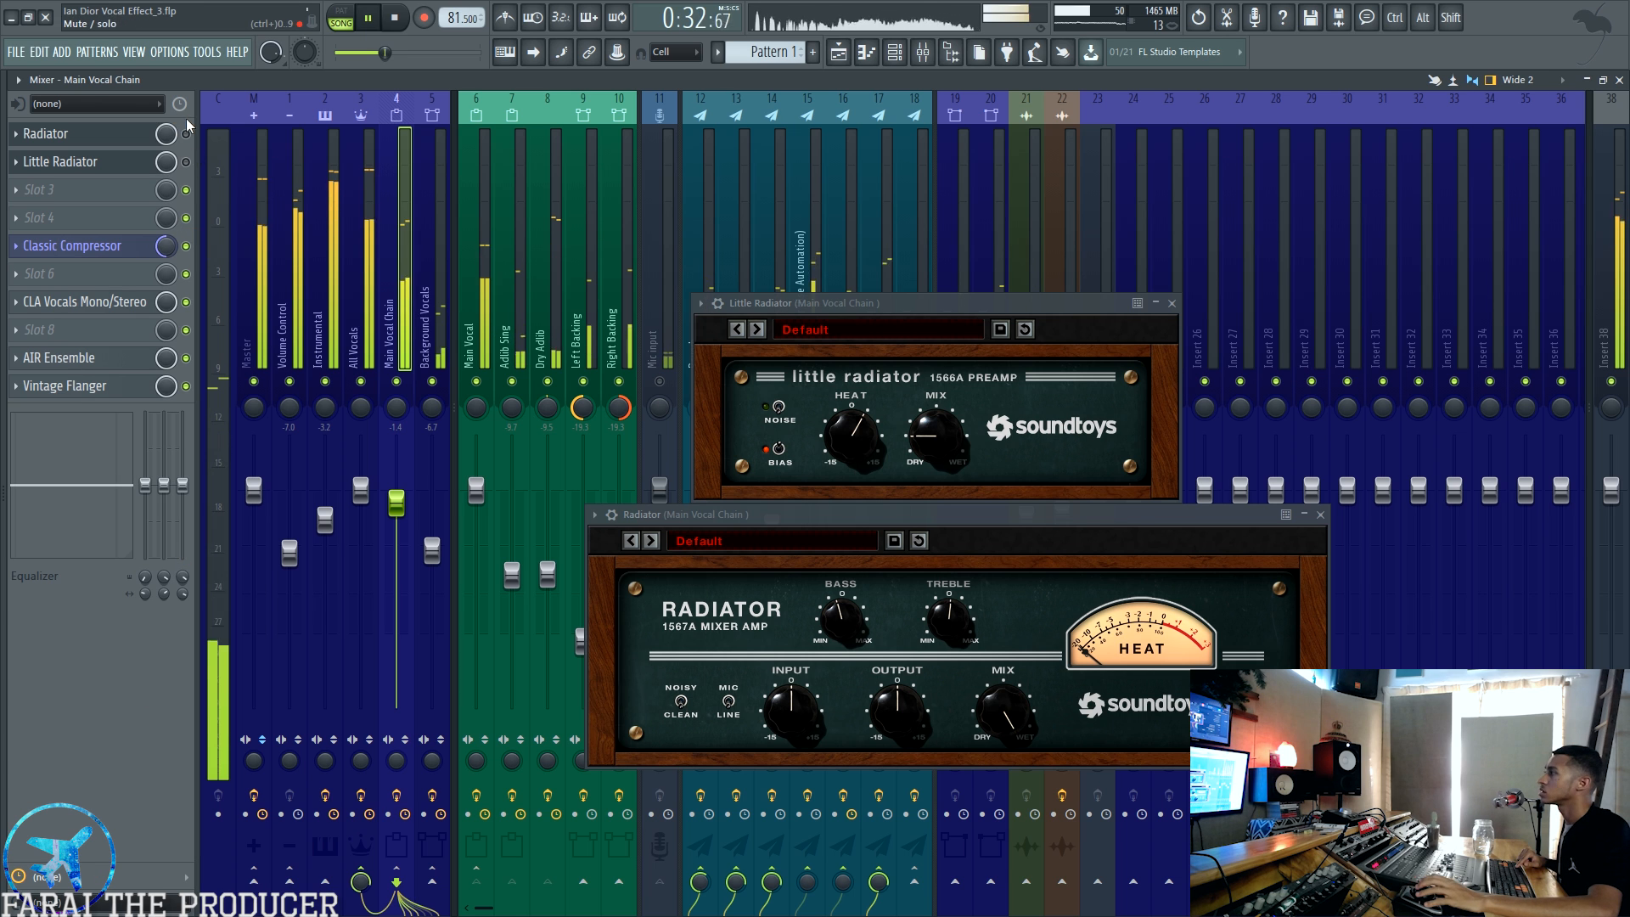
key(space)
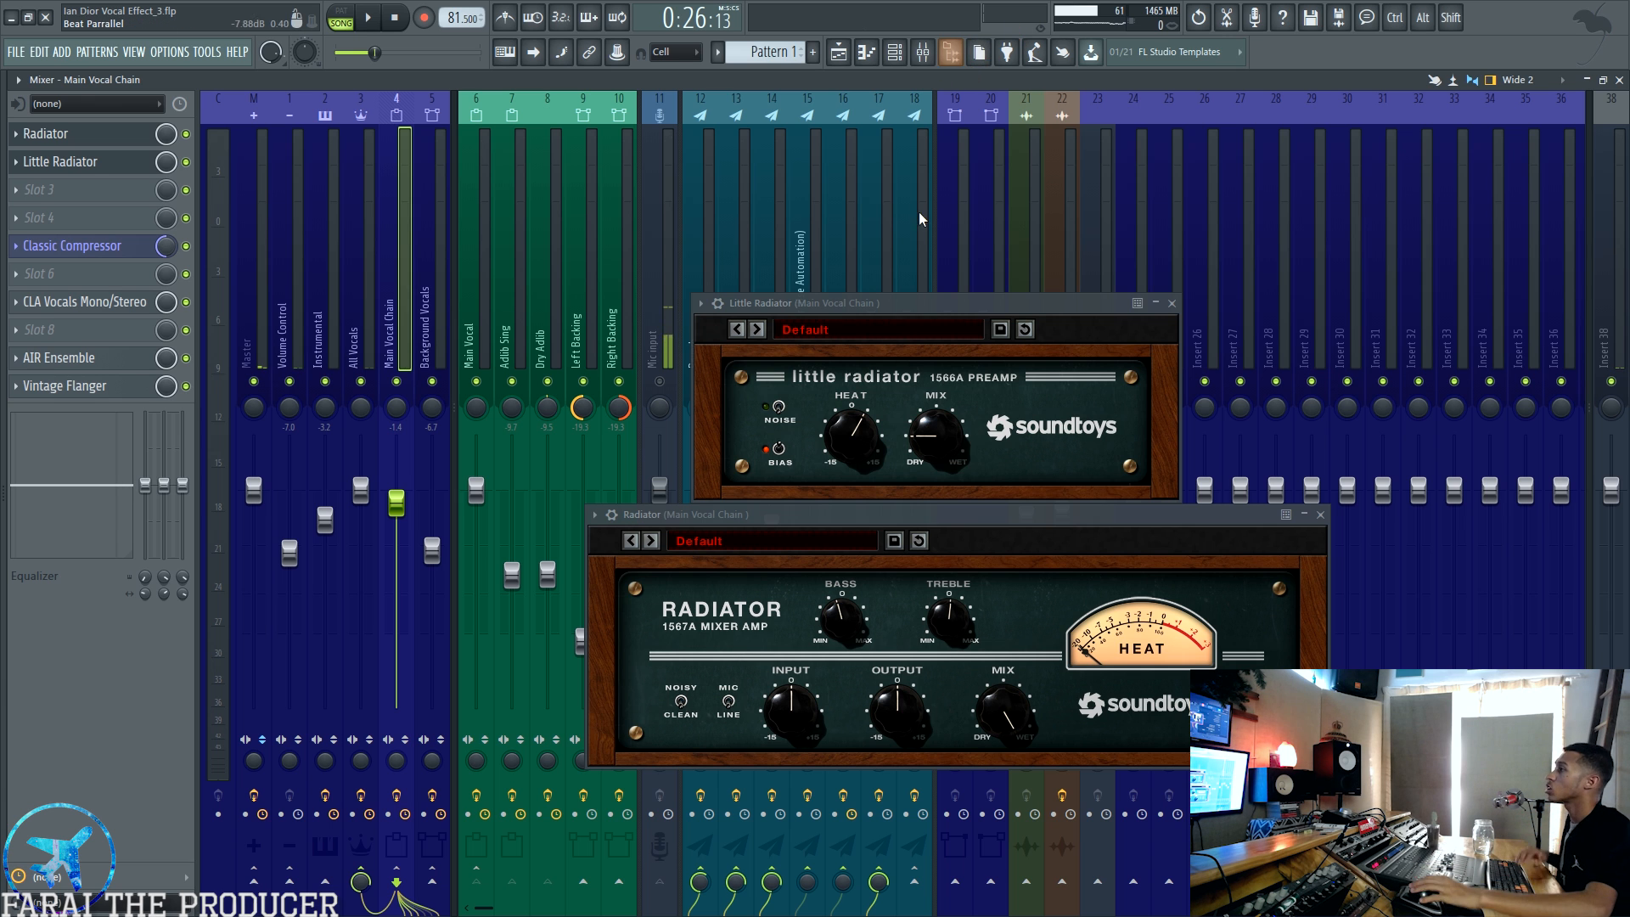
Step: Replay the section and compare the Main Vocal Chain with Radiator and Little Radiator switched off and back on
key(space)
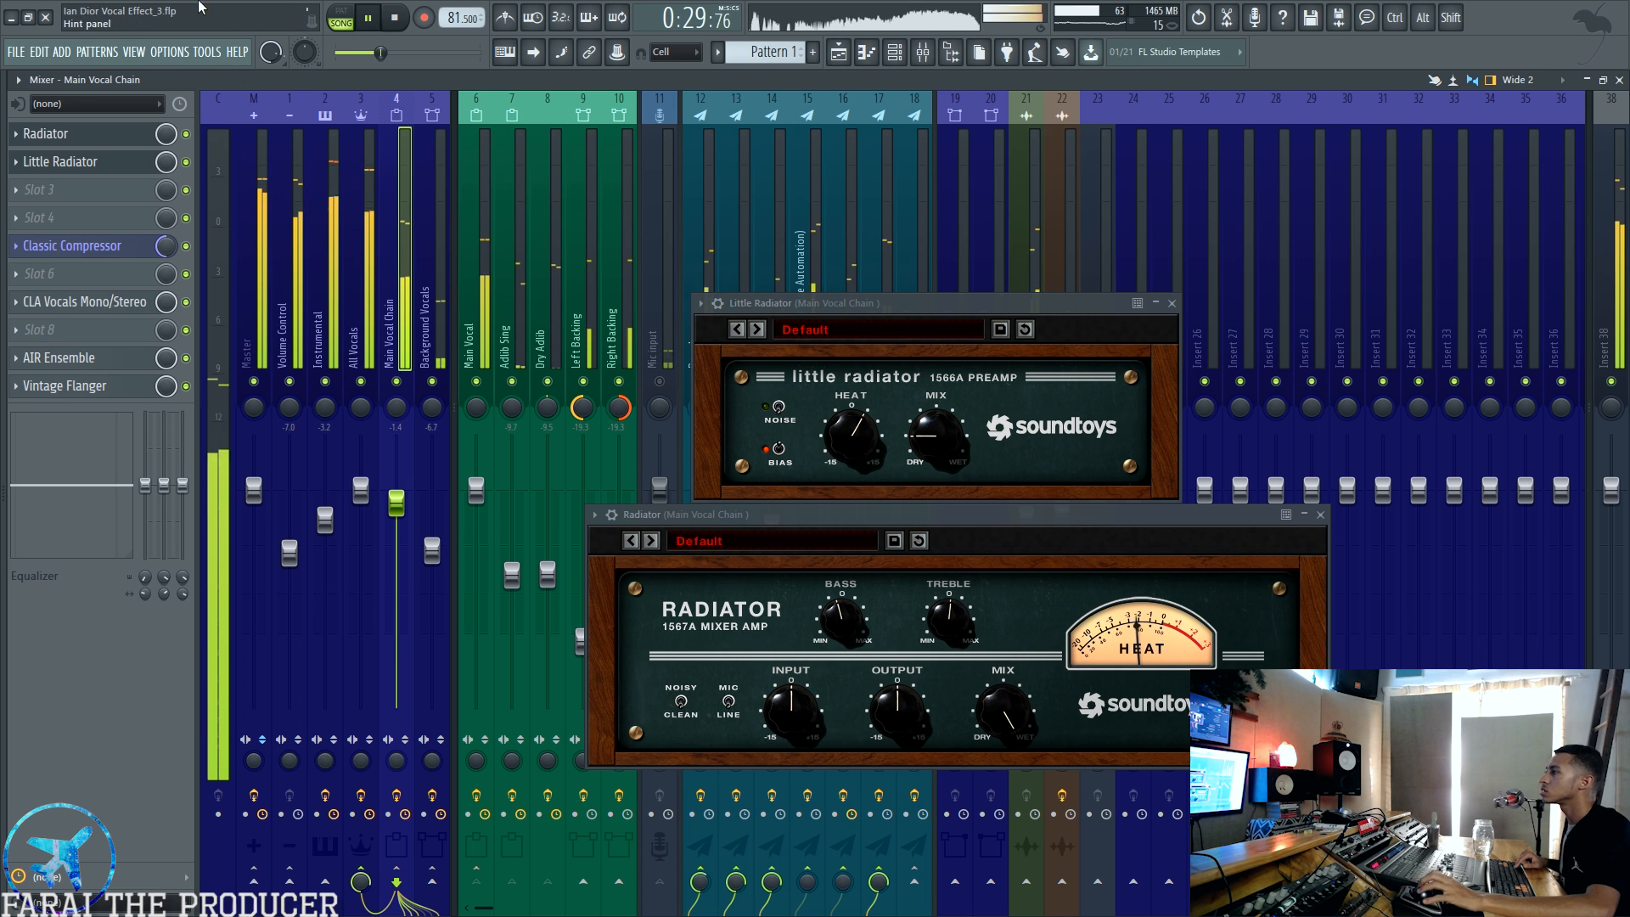
click(186, 161)
click(185, 133)
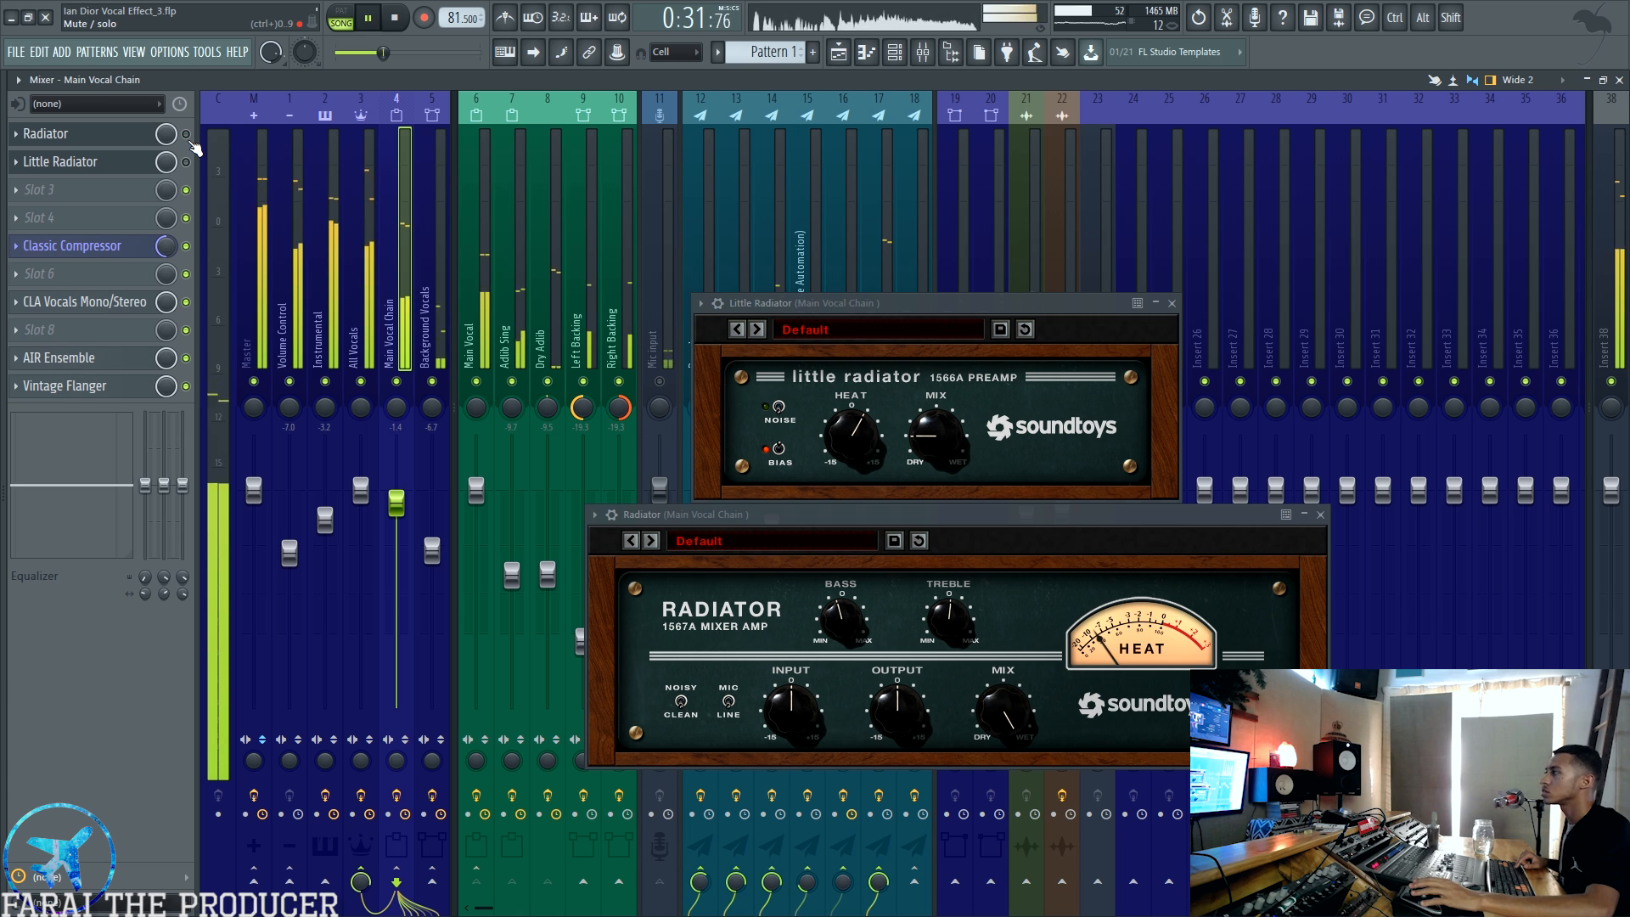
click(186, 133)
click(186, 162)
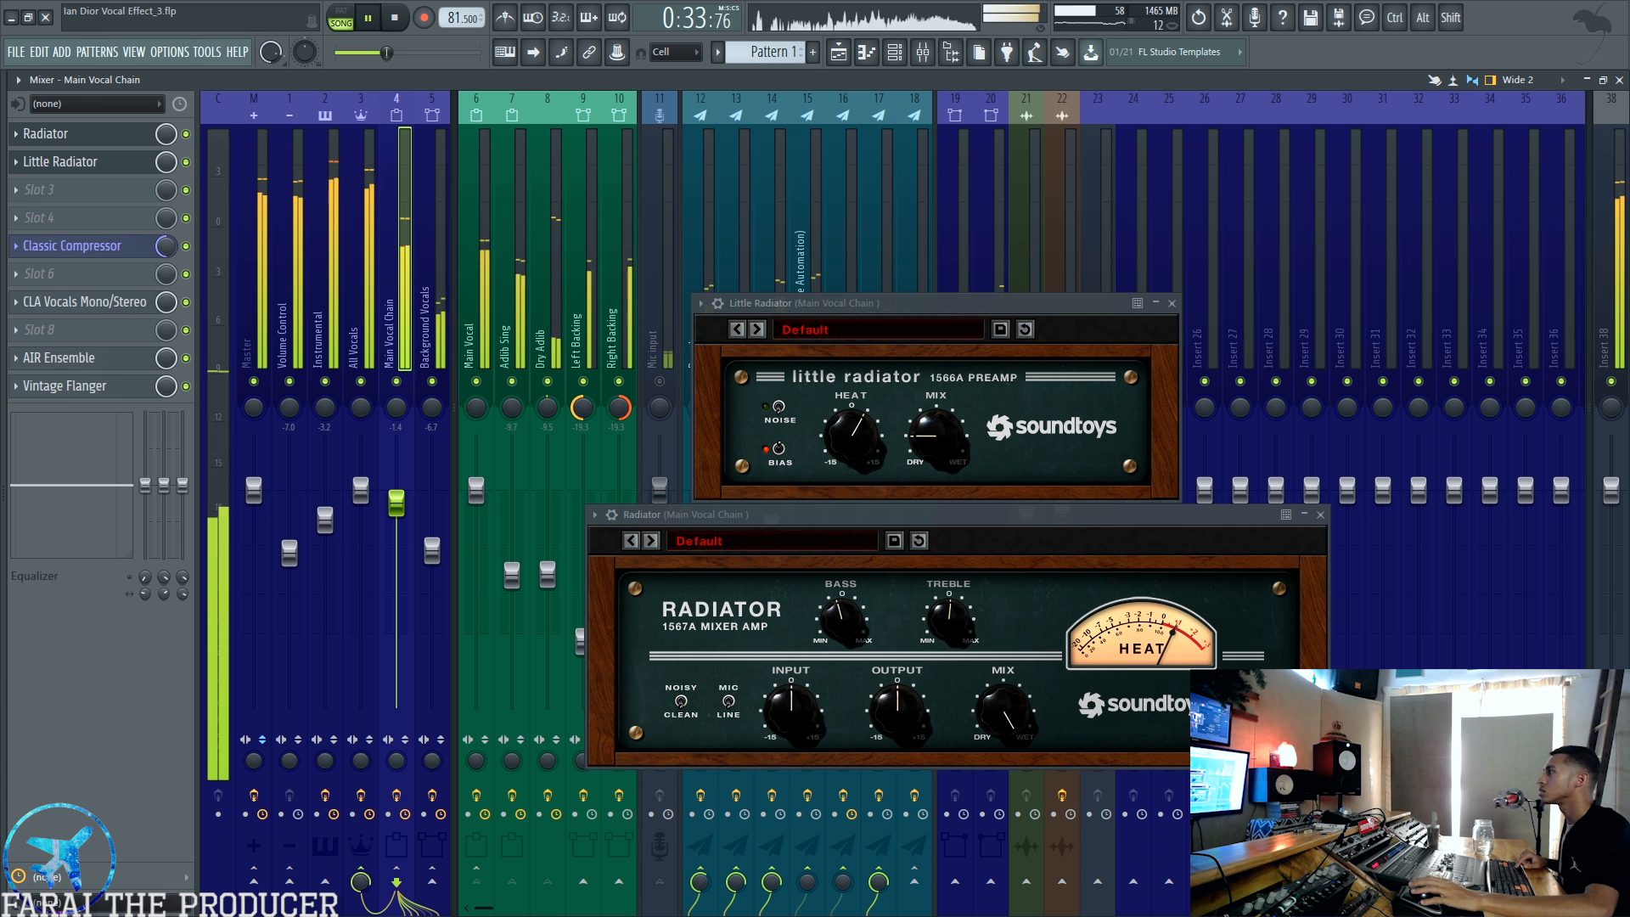
key(space)
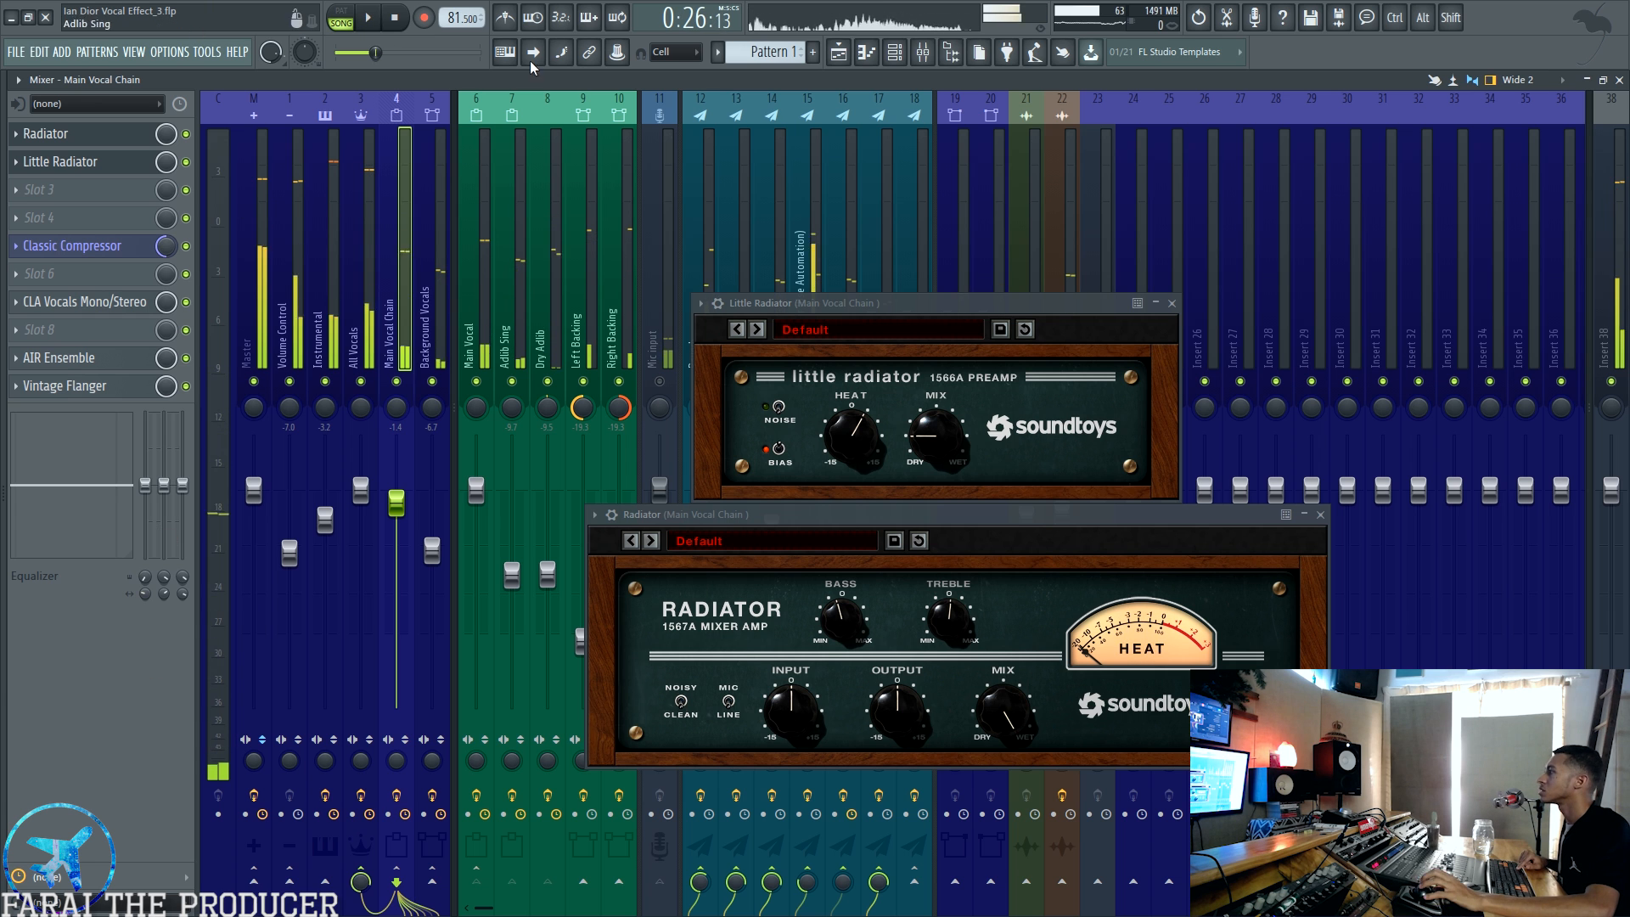
Step: Close both Radiator effects and inspect the Classic Compressor settings on the Main Vocal Chain, then close the compressor
click(85, 249)
click(1173, 302)
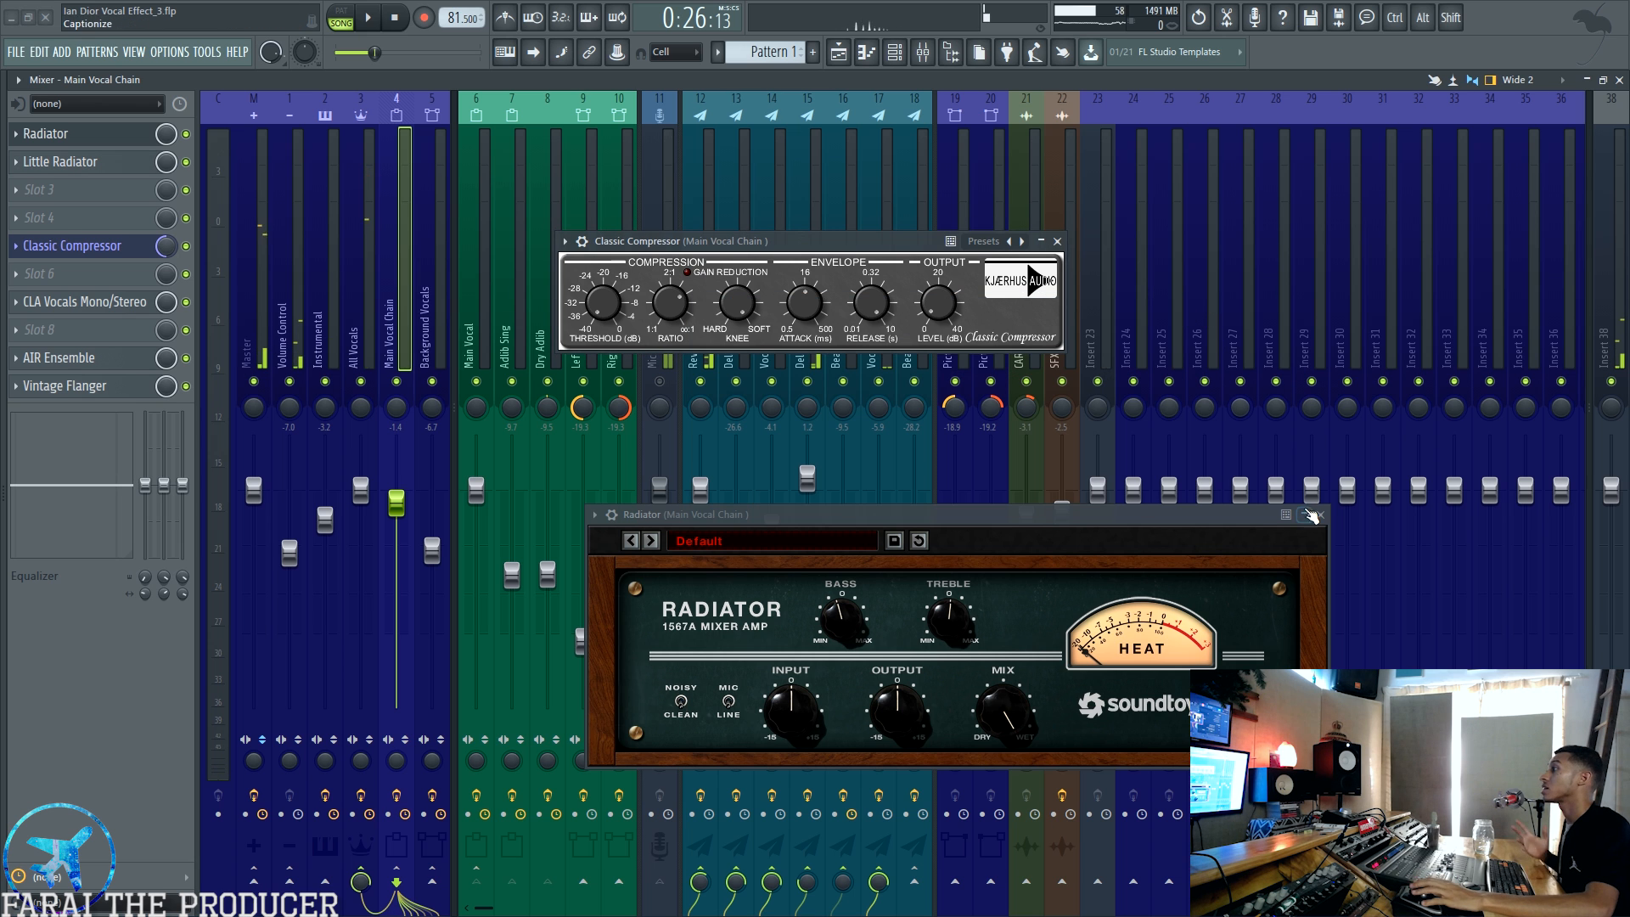
click(1320, 514)
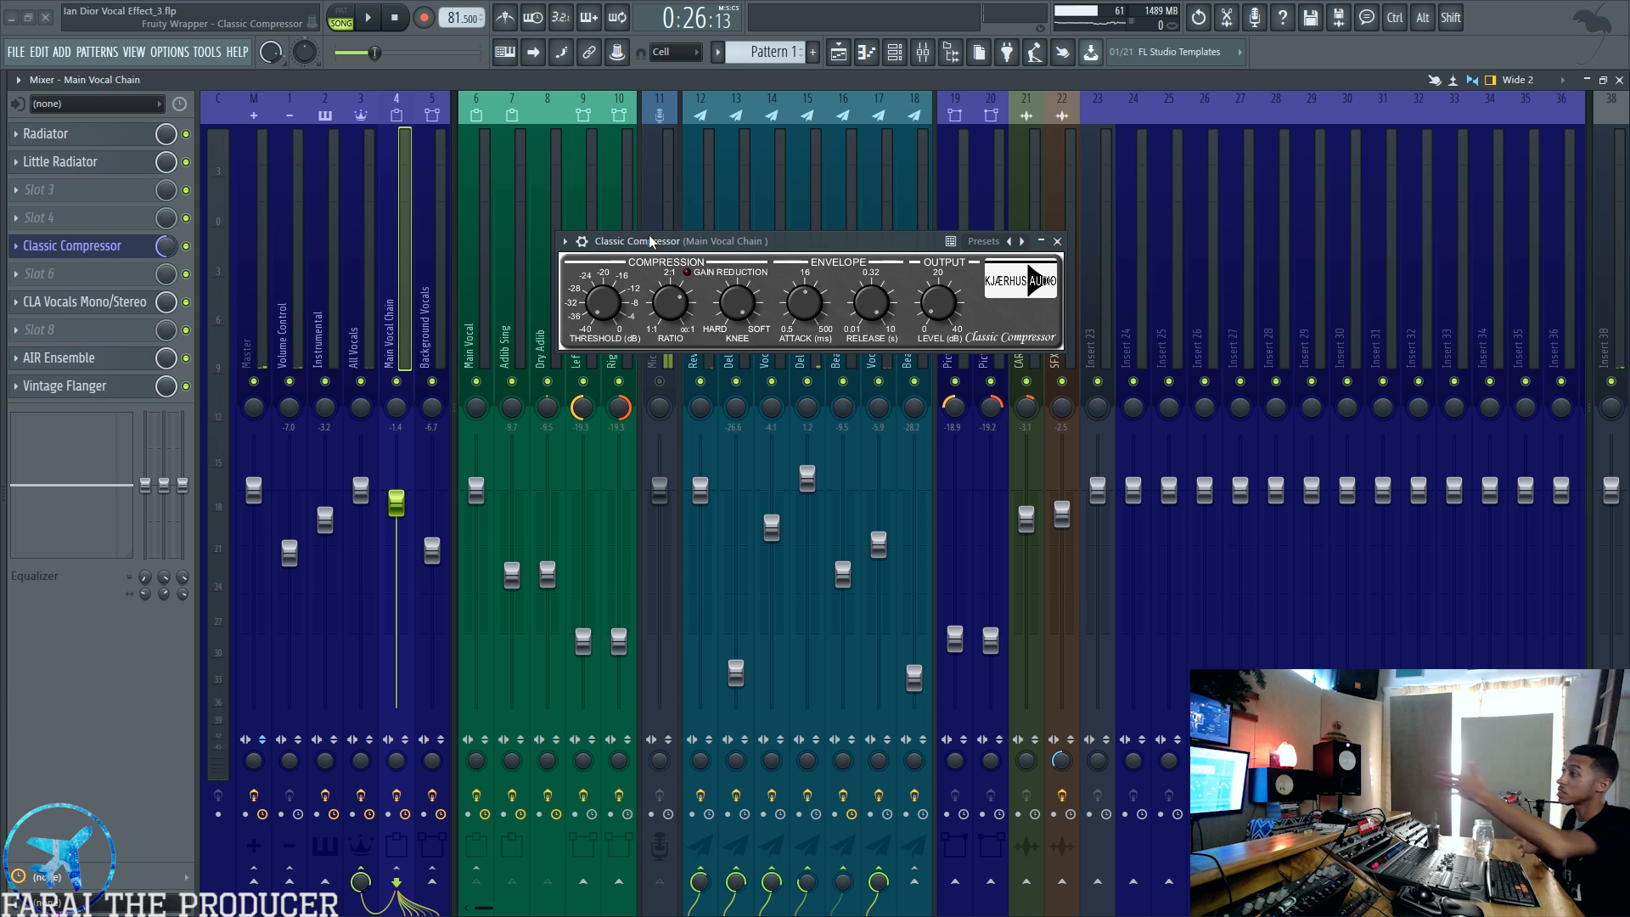
click(108, 246)
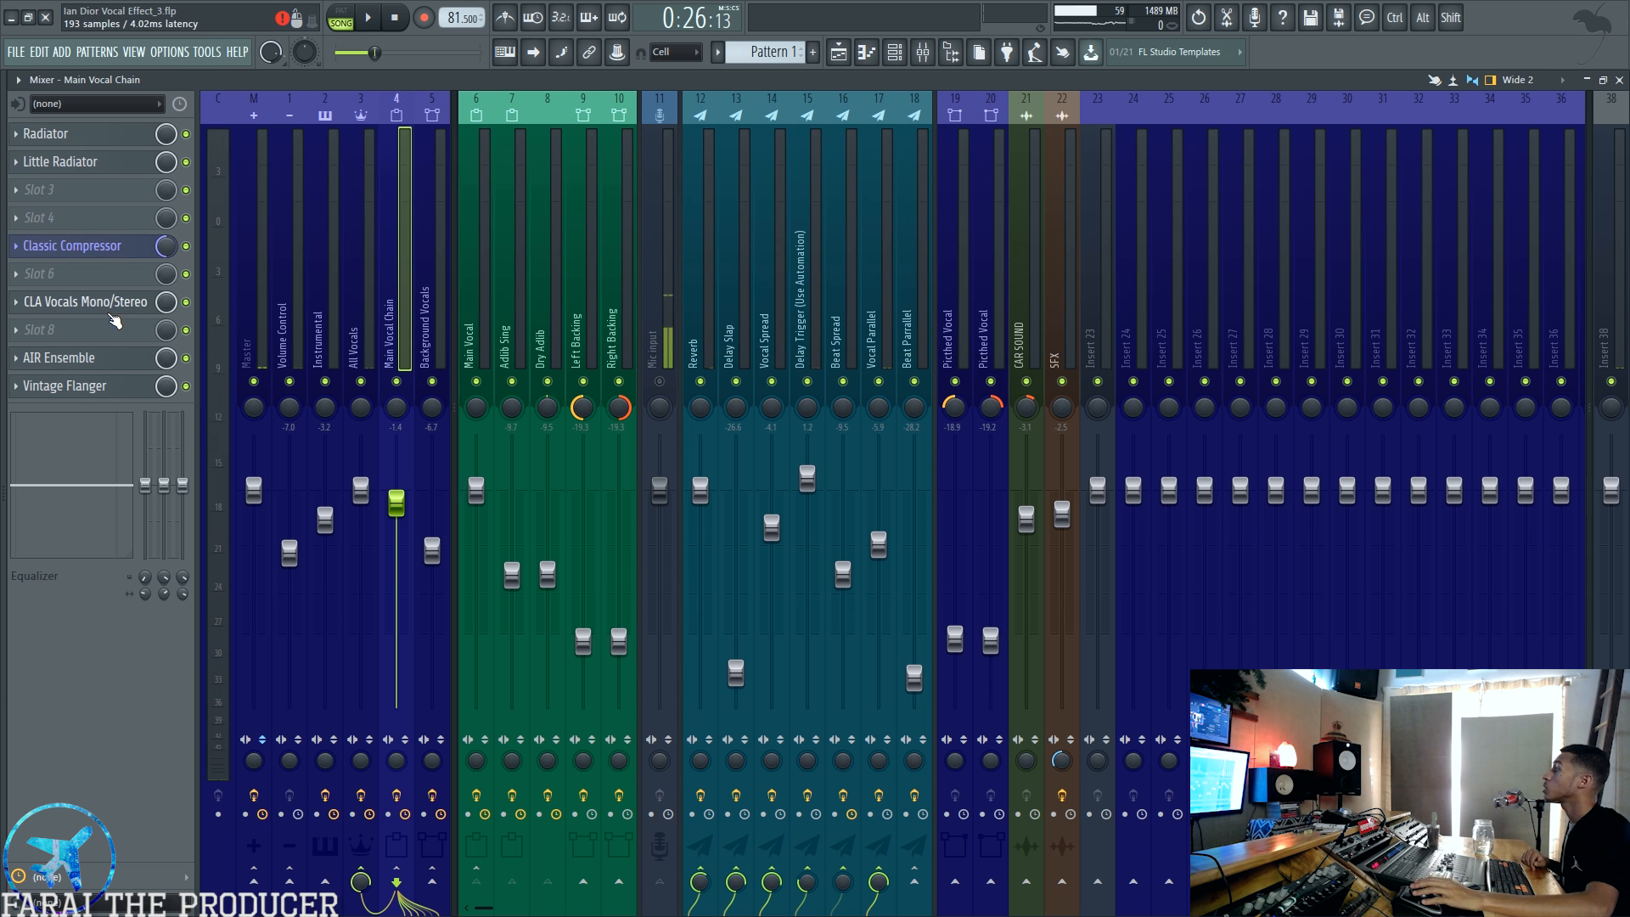
Step: Inspect the treble, compression and delay settings of CLA Vocals on the Main Vocal Chain and close the plugin
click(145, 303)
drag(823, 363, 817, 258)
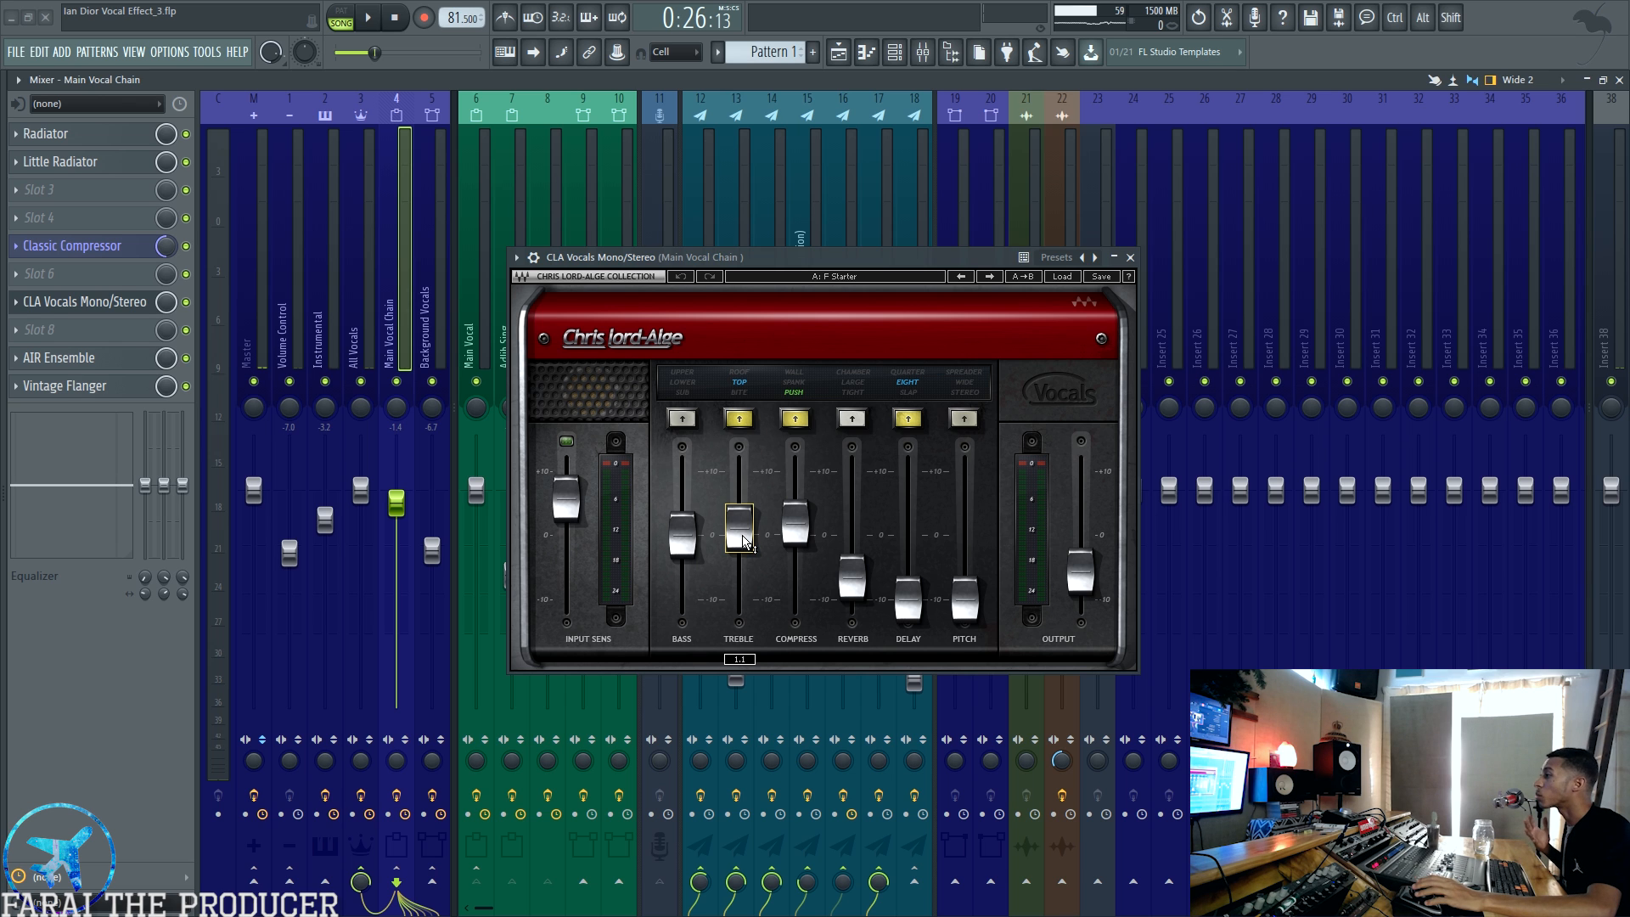
click(795, 522)
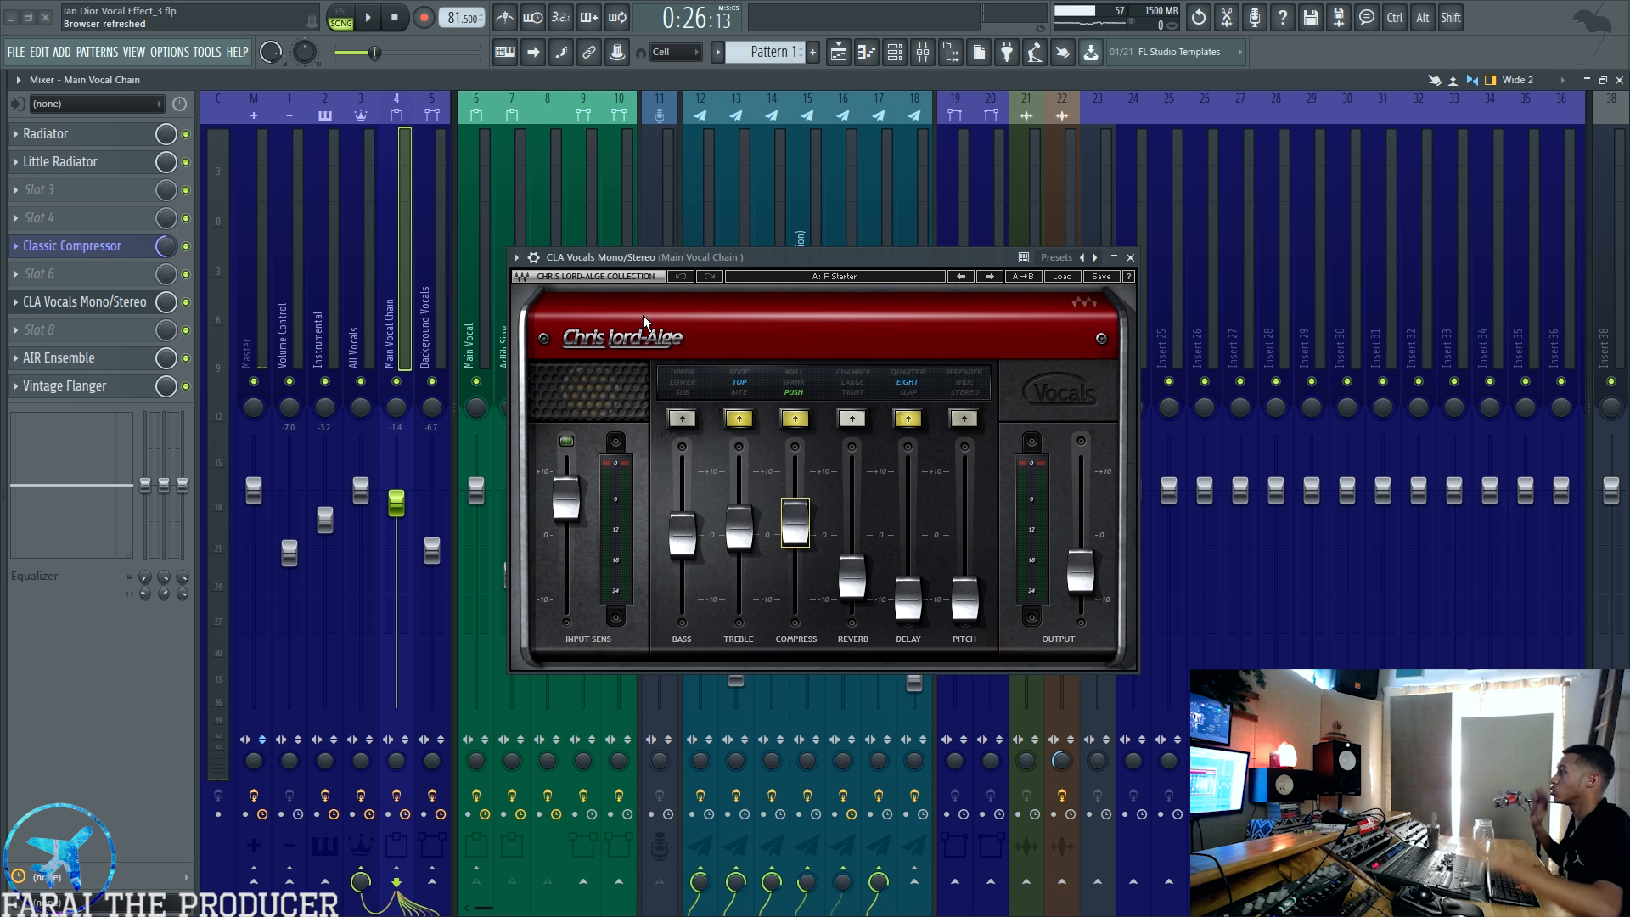
click(909, 602)
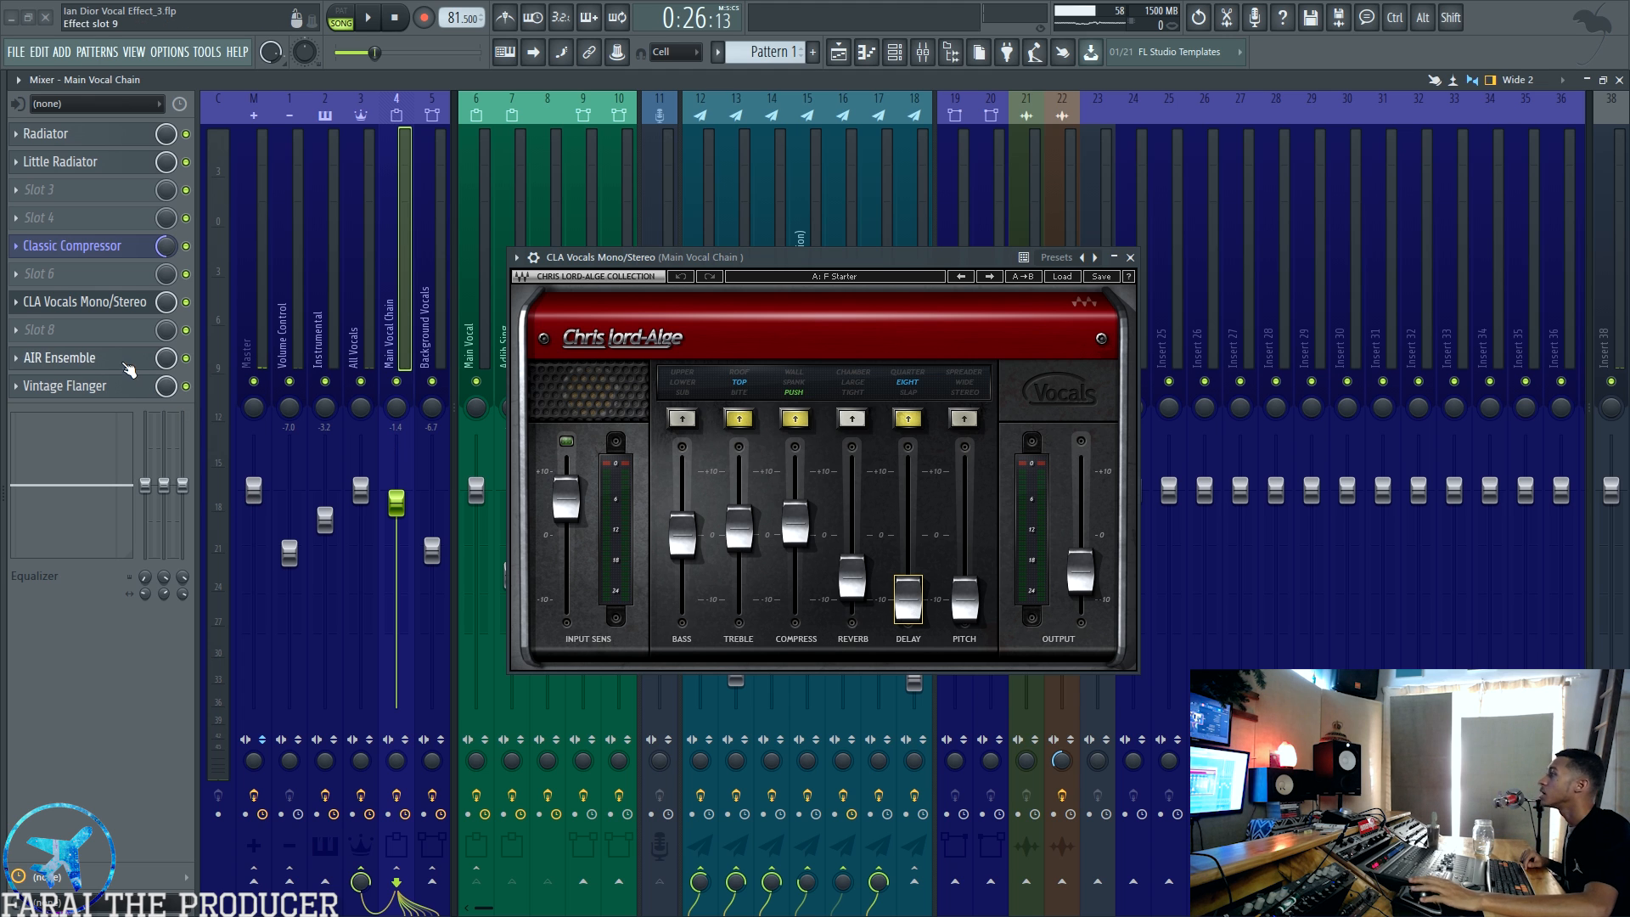
click(1131, 258)
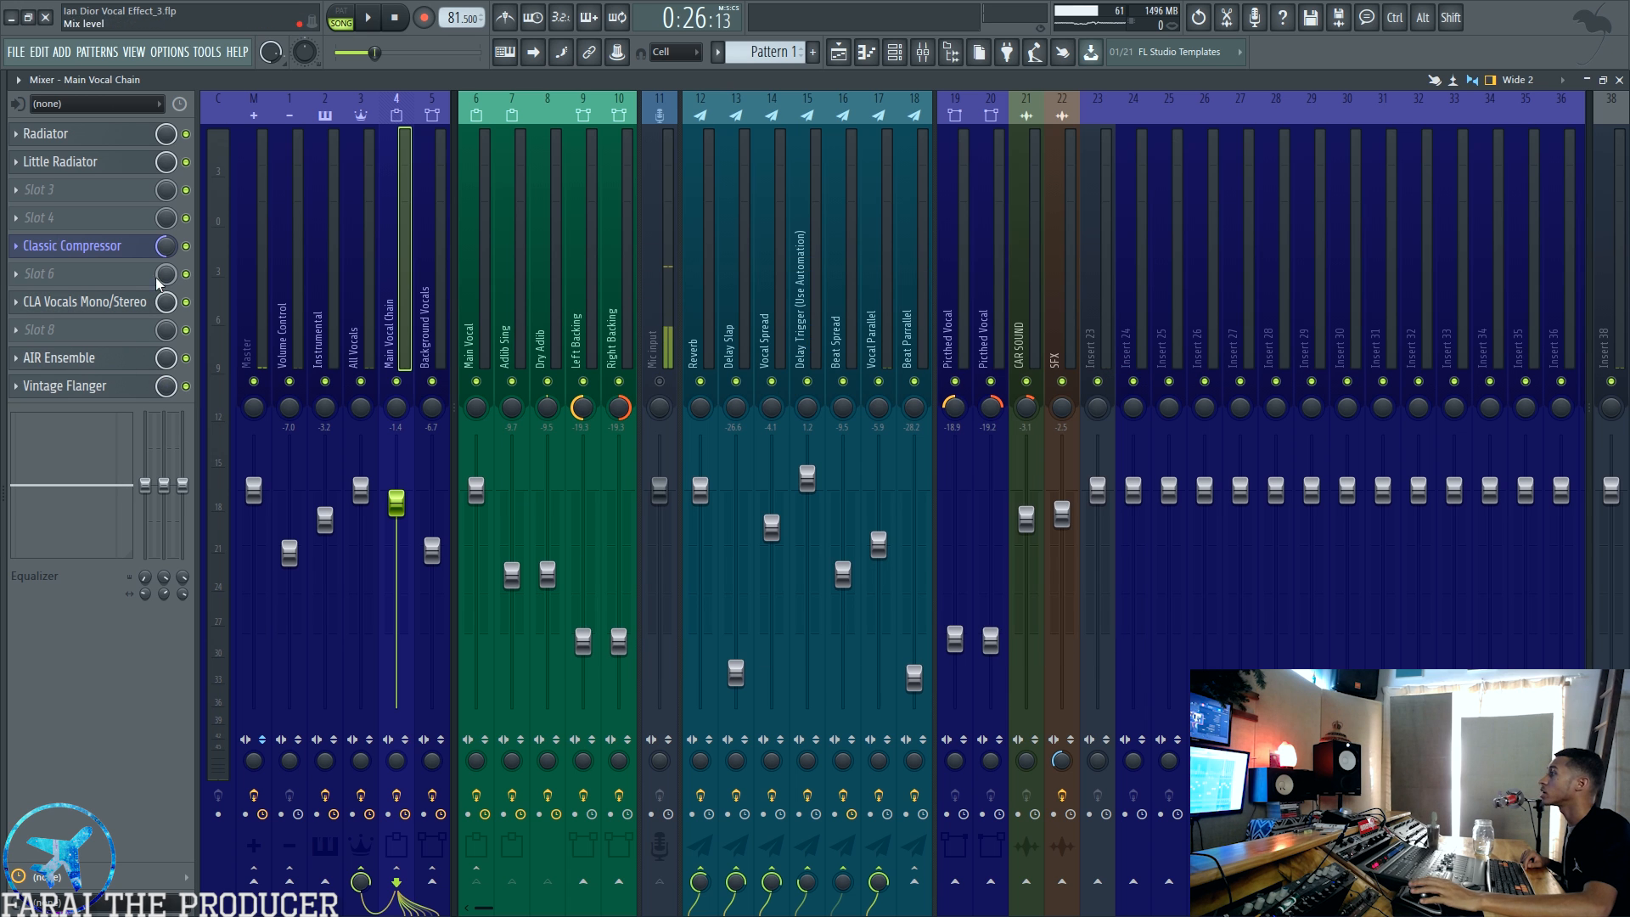
Step: Open AIR Ensemble and Vintage Flanger on the Main Vocal Chain and place the flanger window beneath the ensemble
click(98, 357)
click(98, 385)
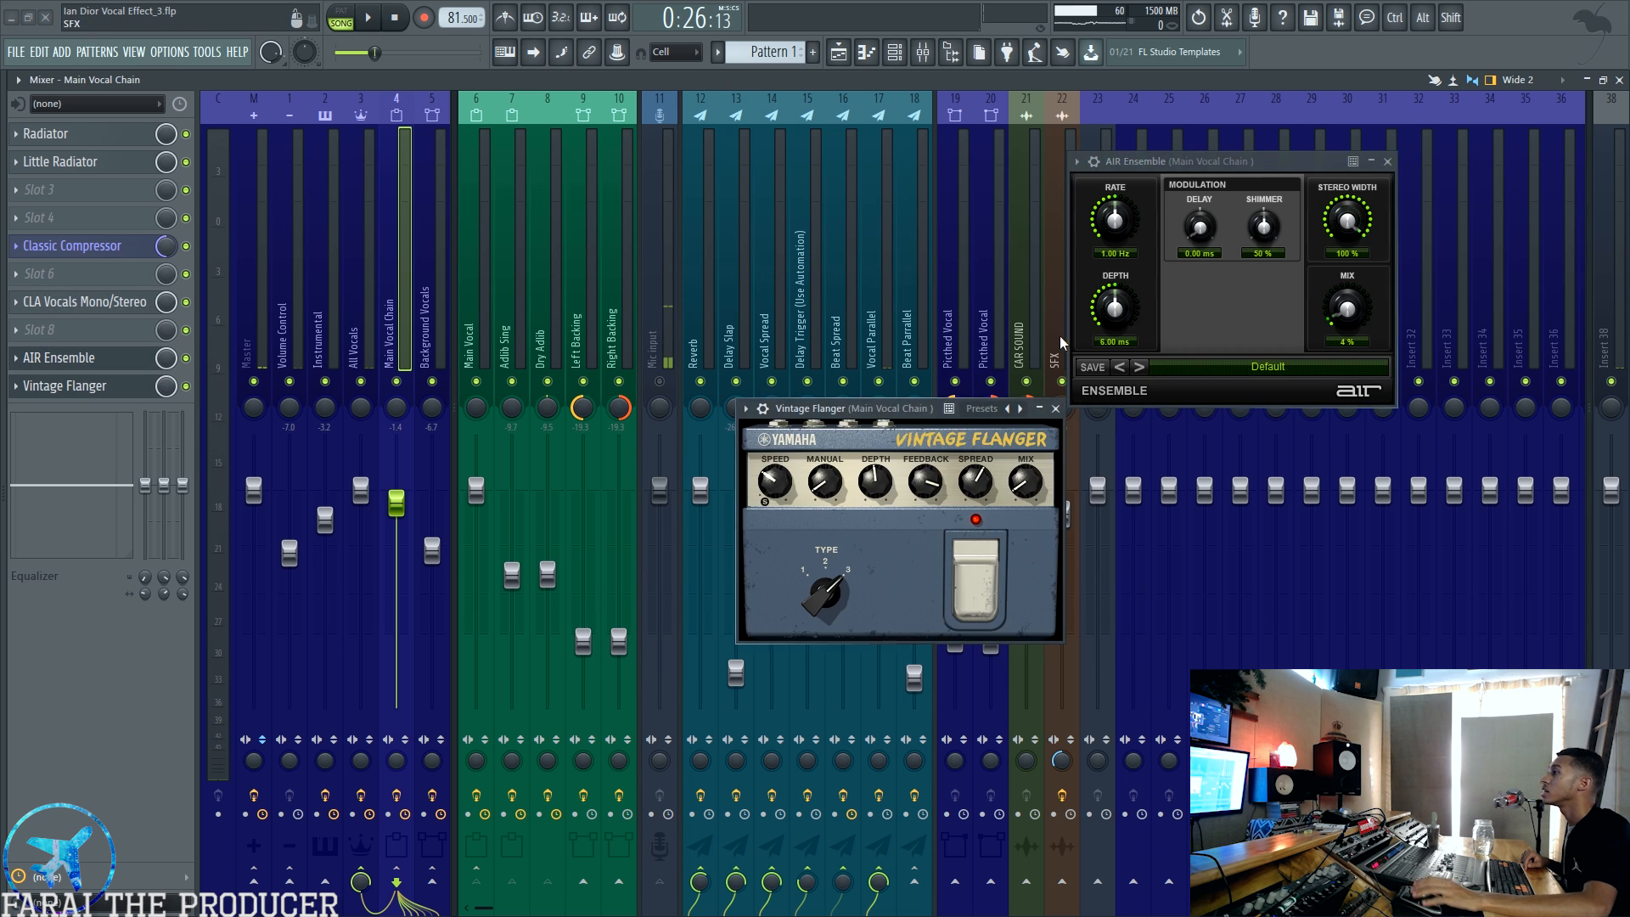
drag(892, 411, 1224, 422)
drag(1211, 163, 1210, 159)
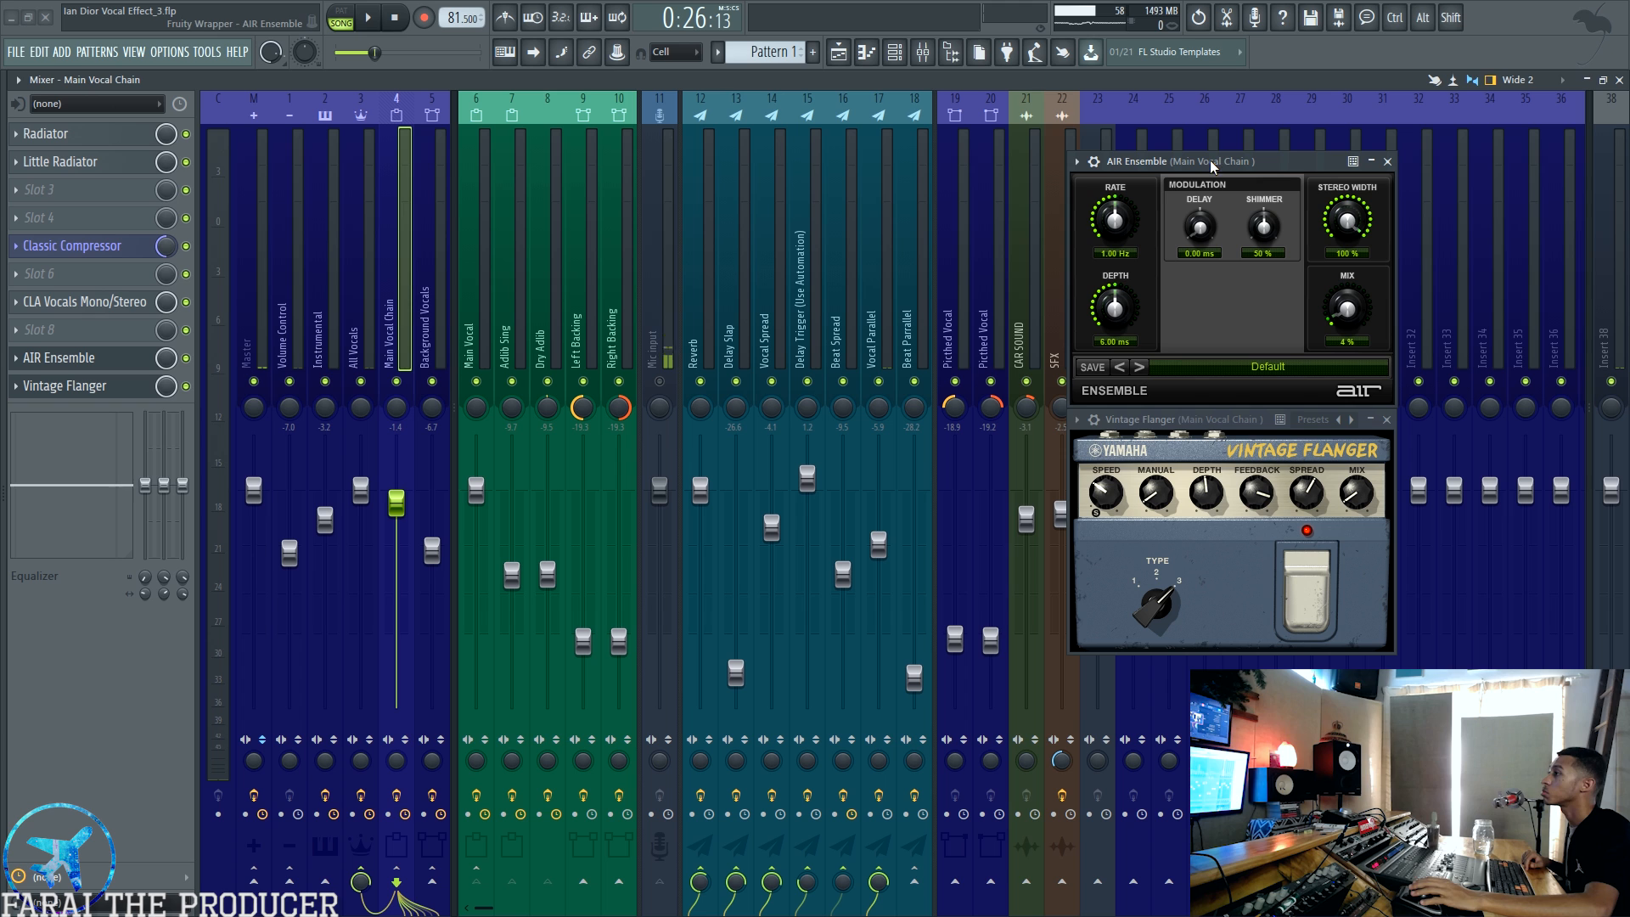
Step: Bypass Vintage Flanger and AIR Ensemble on the Main Vocal Chain and audition the section without them
click(185, 386)
click(186, 357)
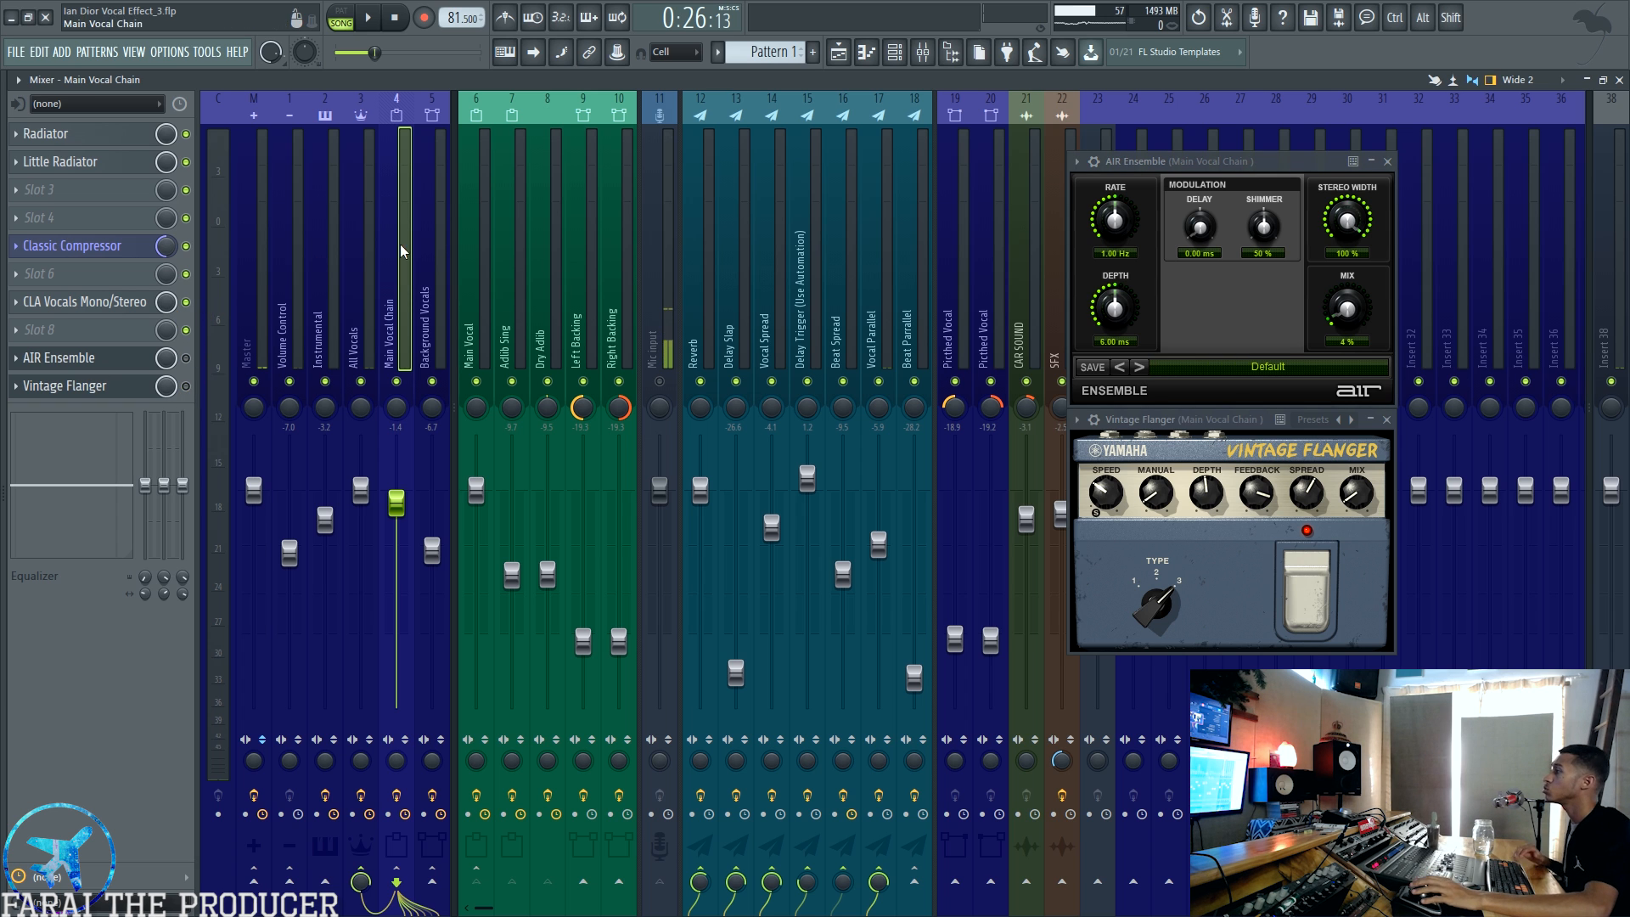
key(space)
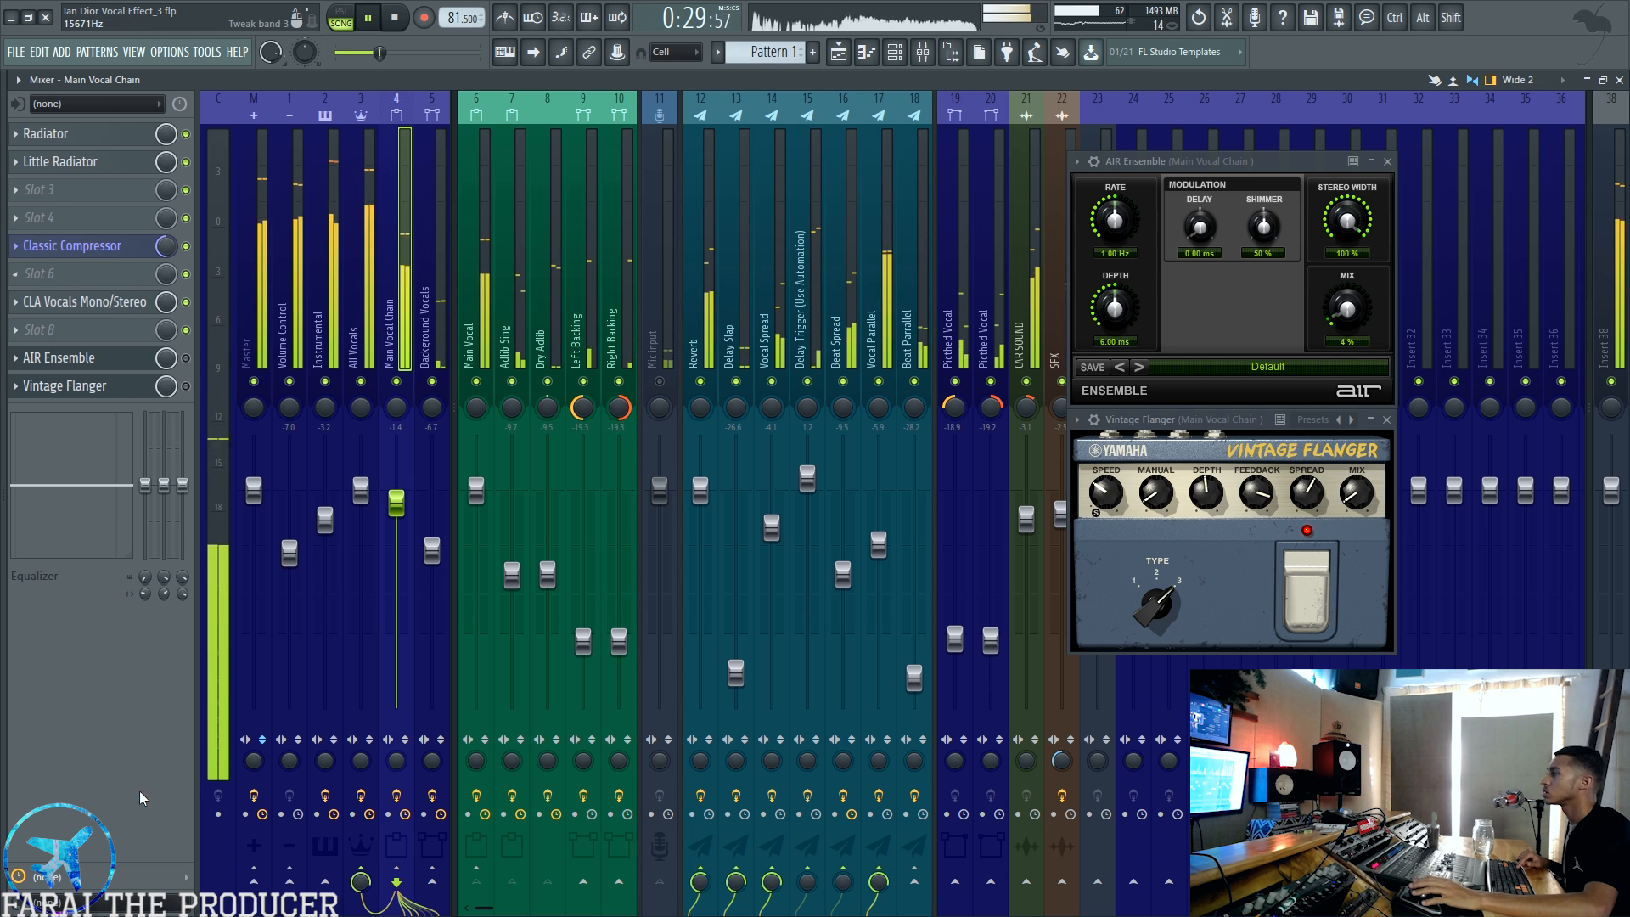
key(space)
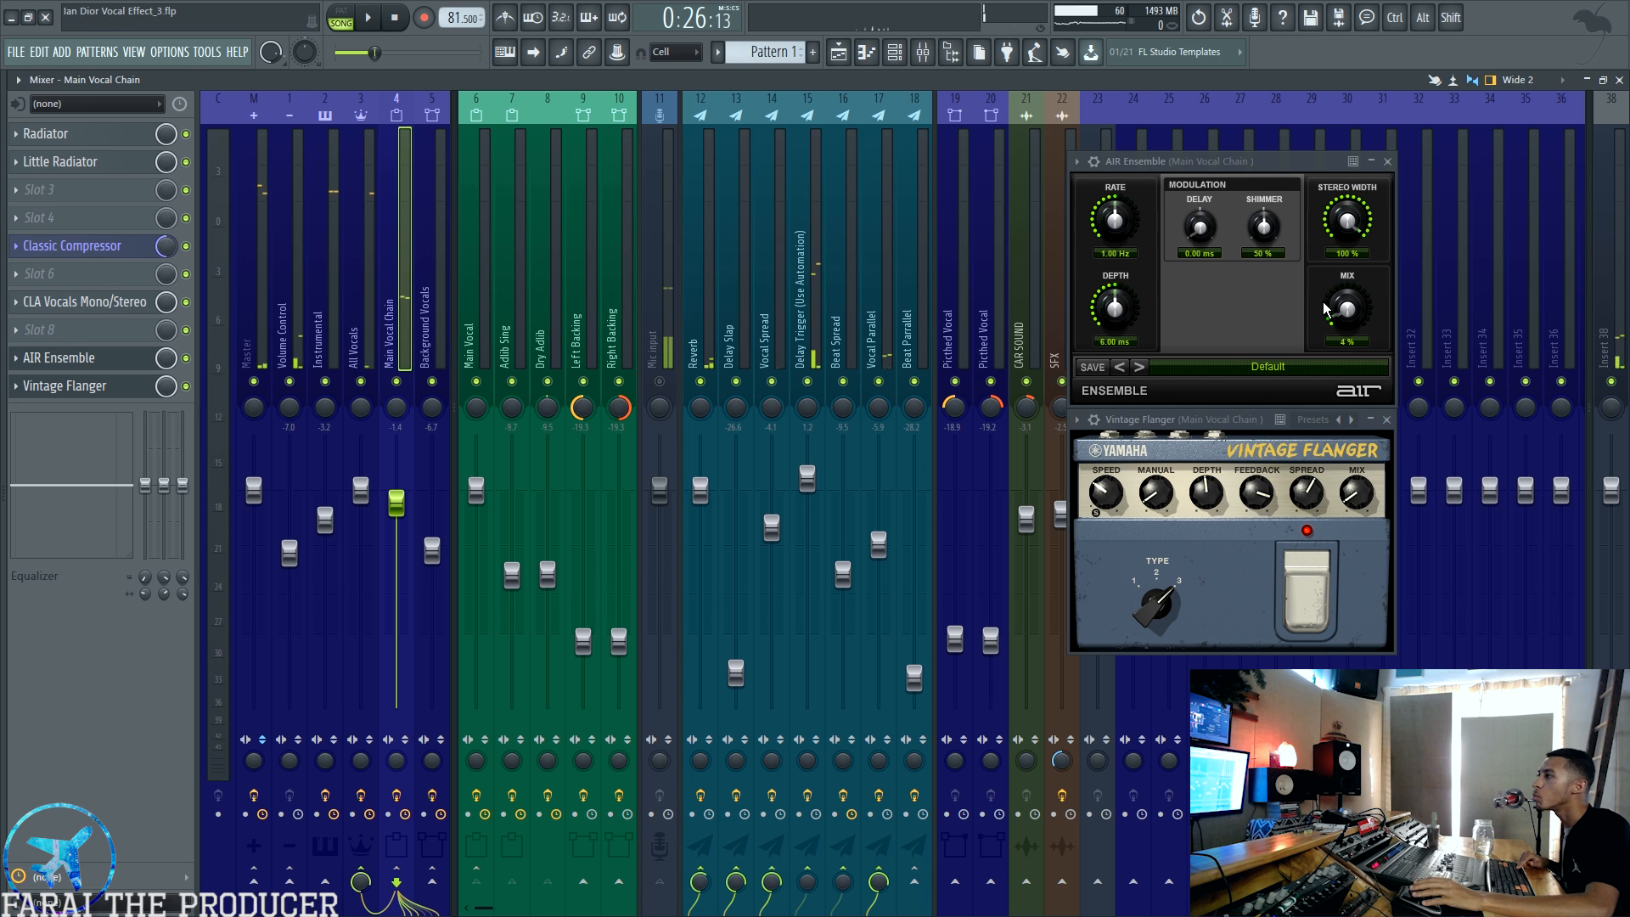
Step: Replay the section with AIR Ensemble and Vintage Flanger enabled again, and close both effect windows
mouse_move(1360, 501)
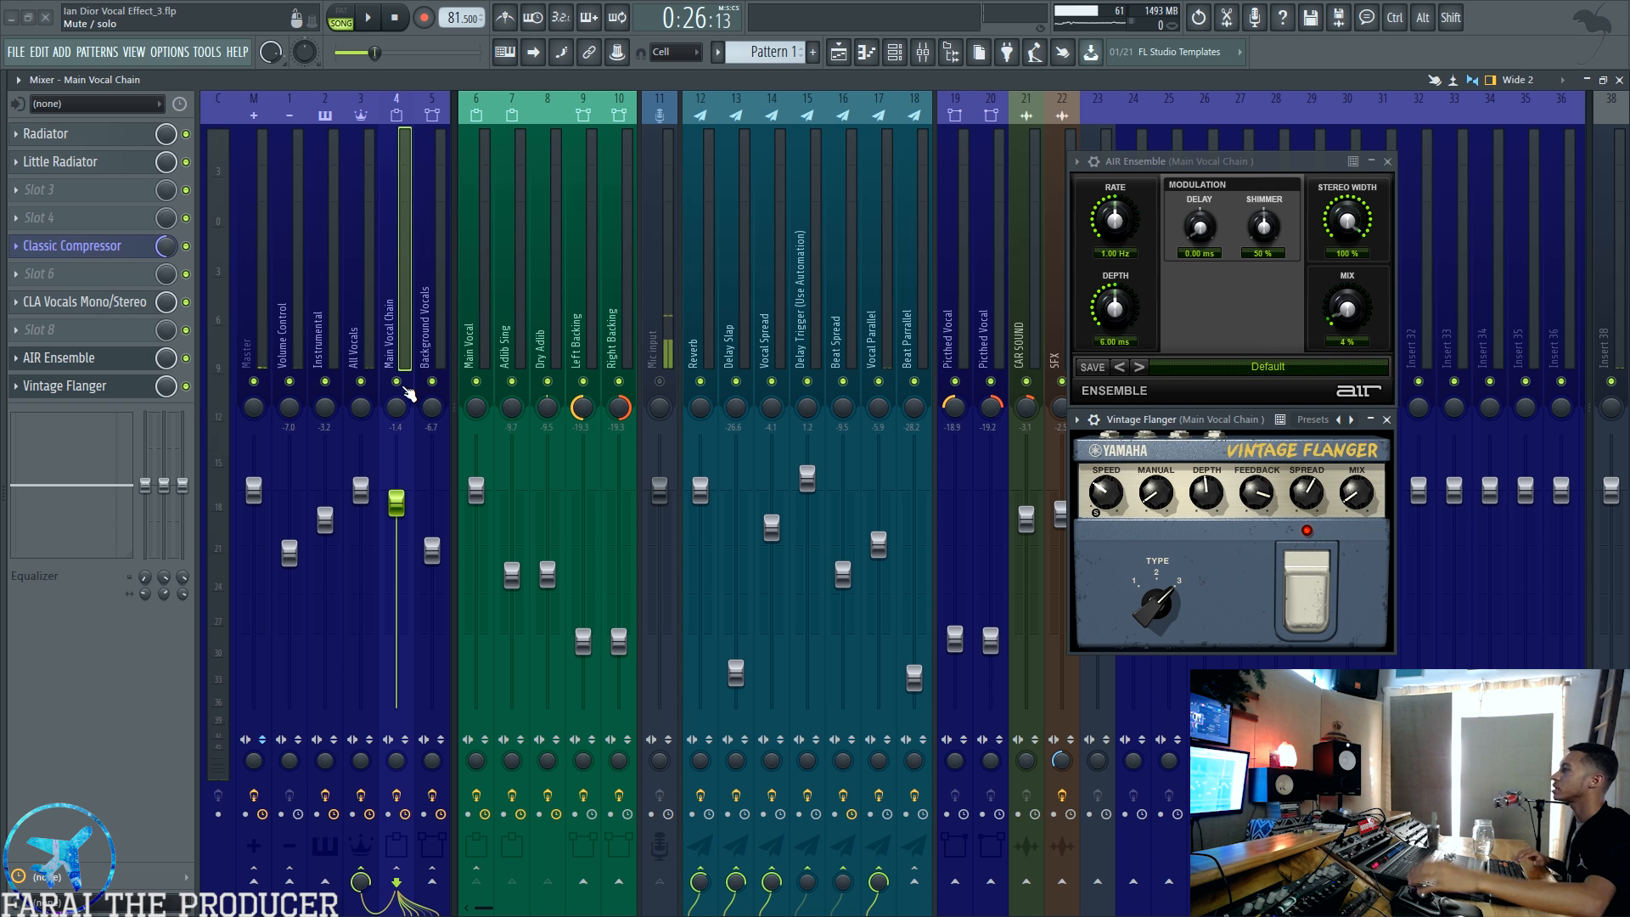
key(space)
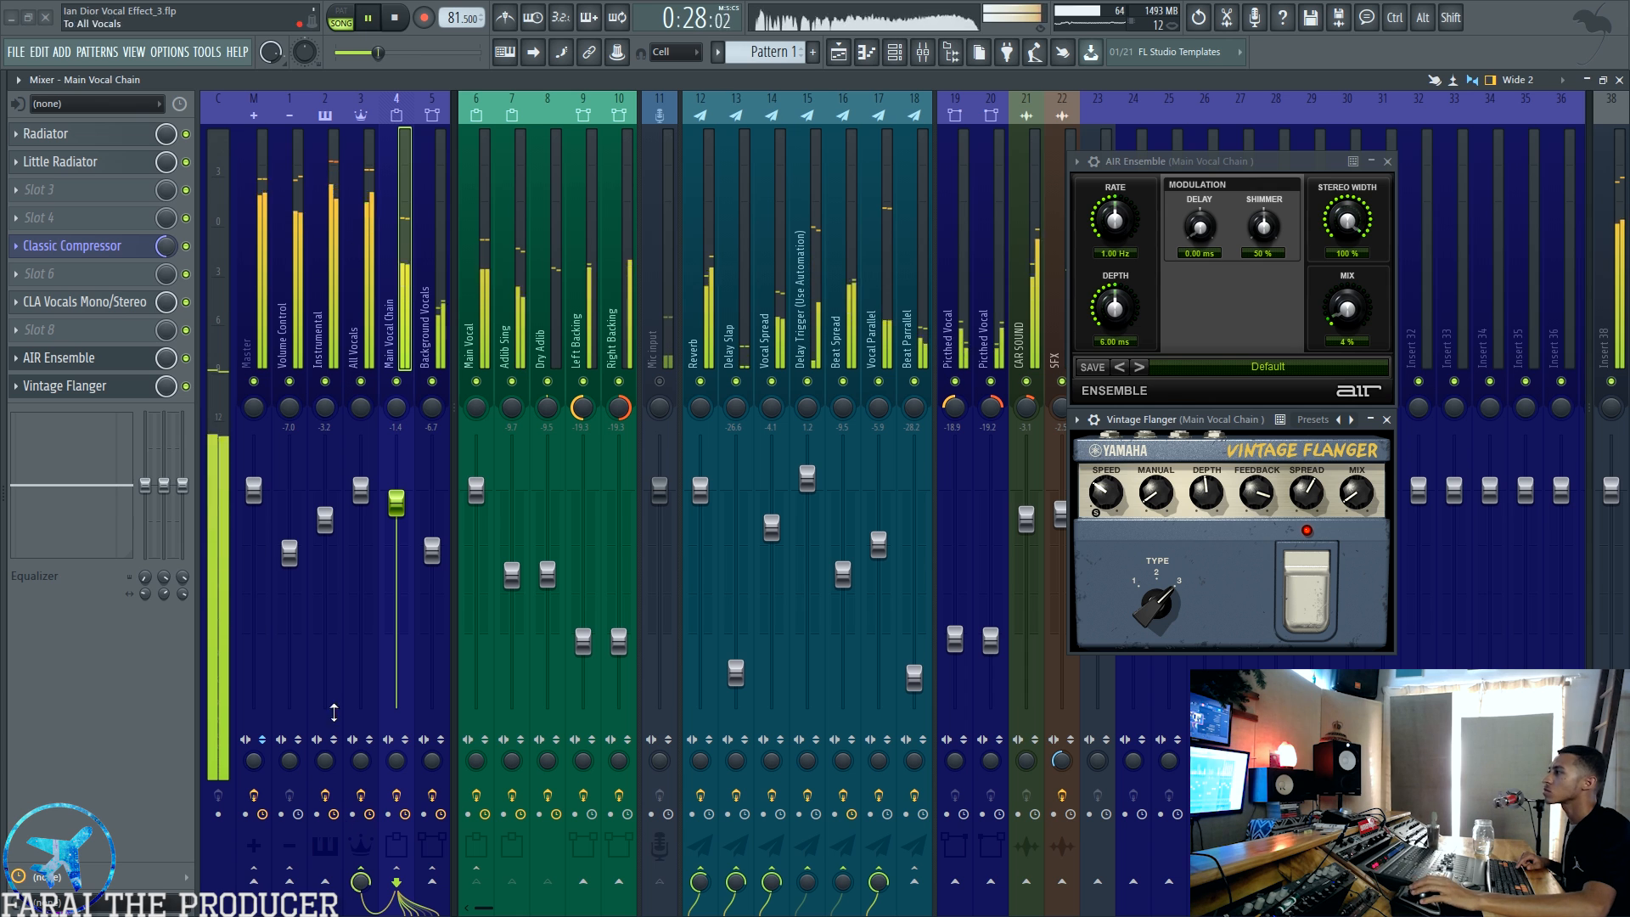
key(space)
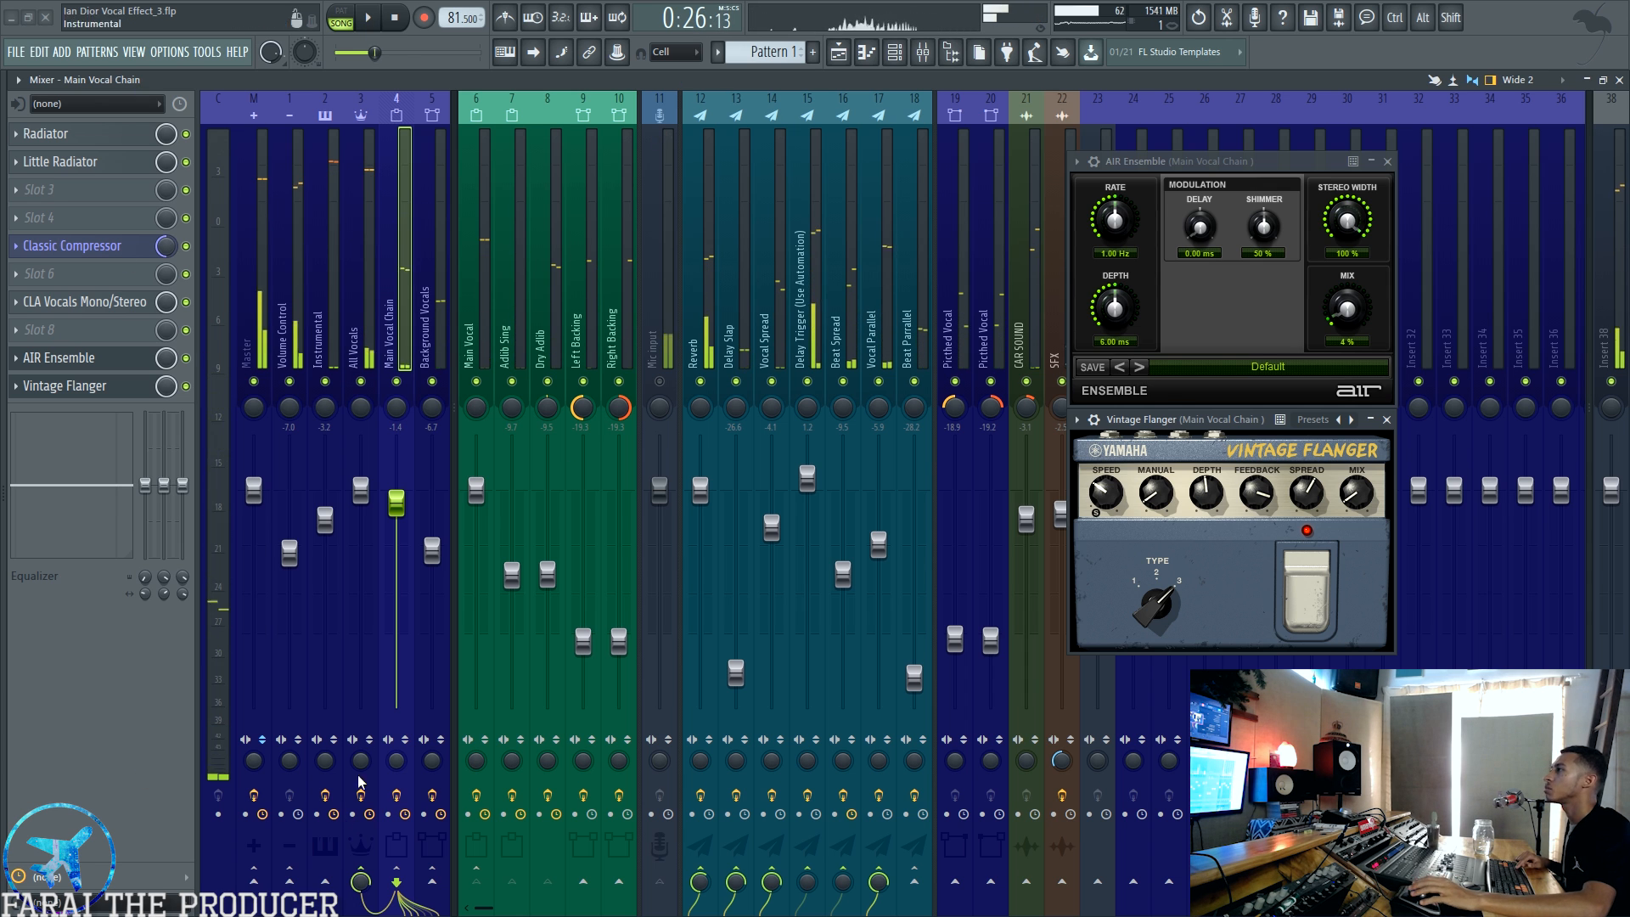
key(space)
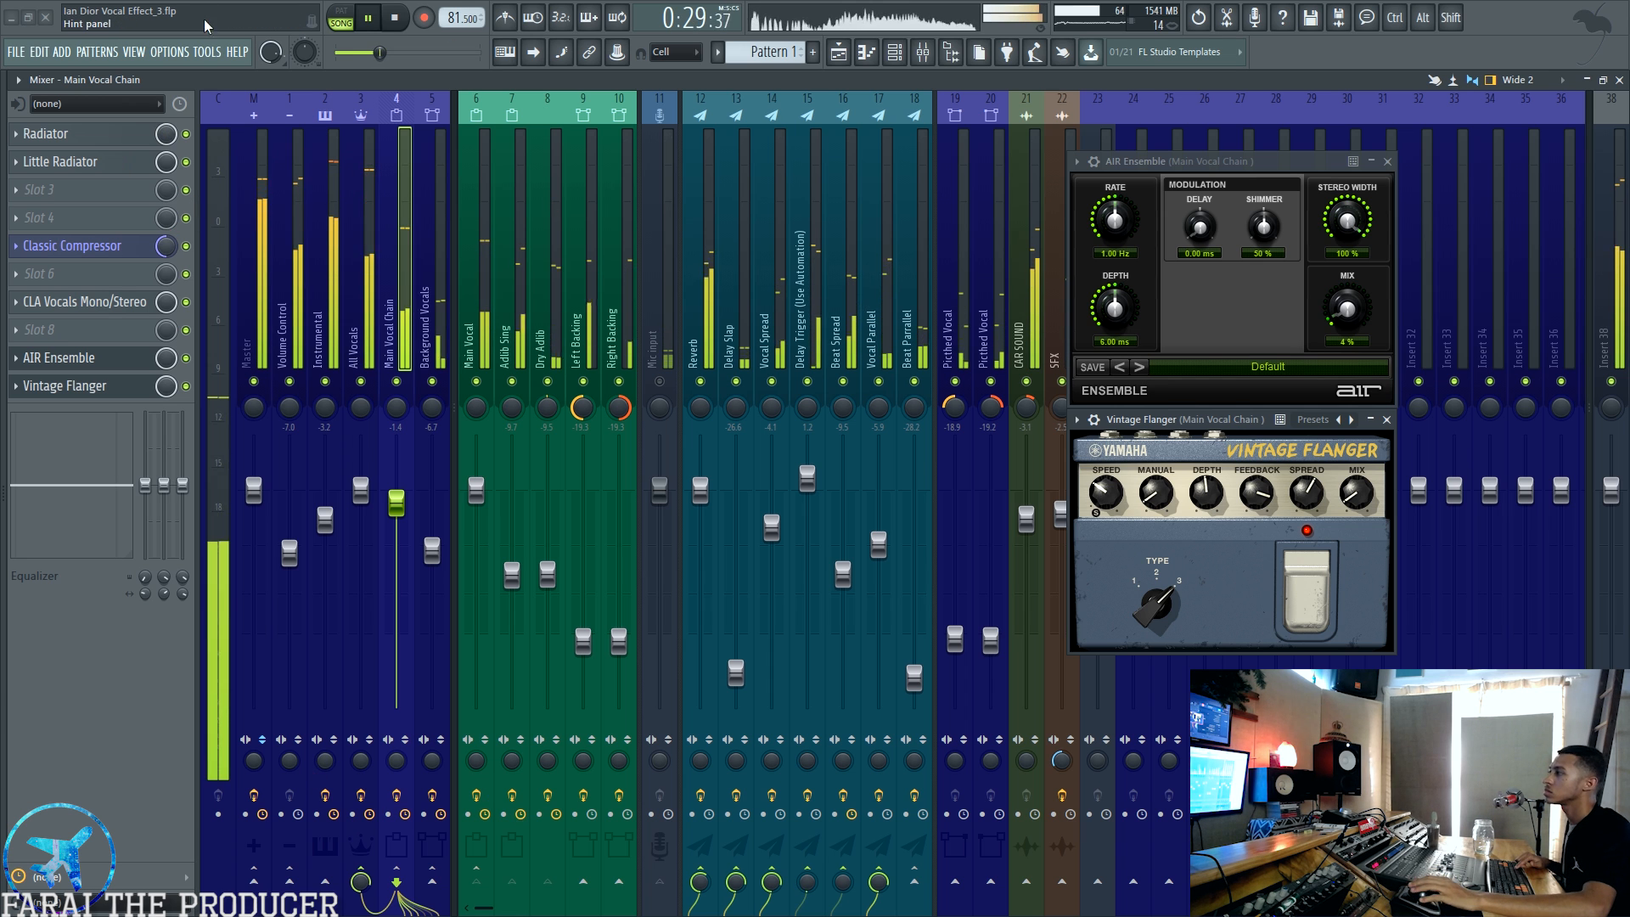
key(space)
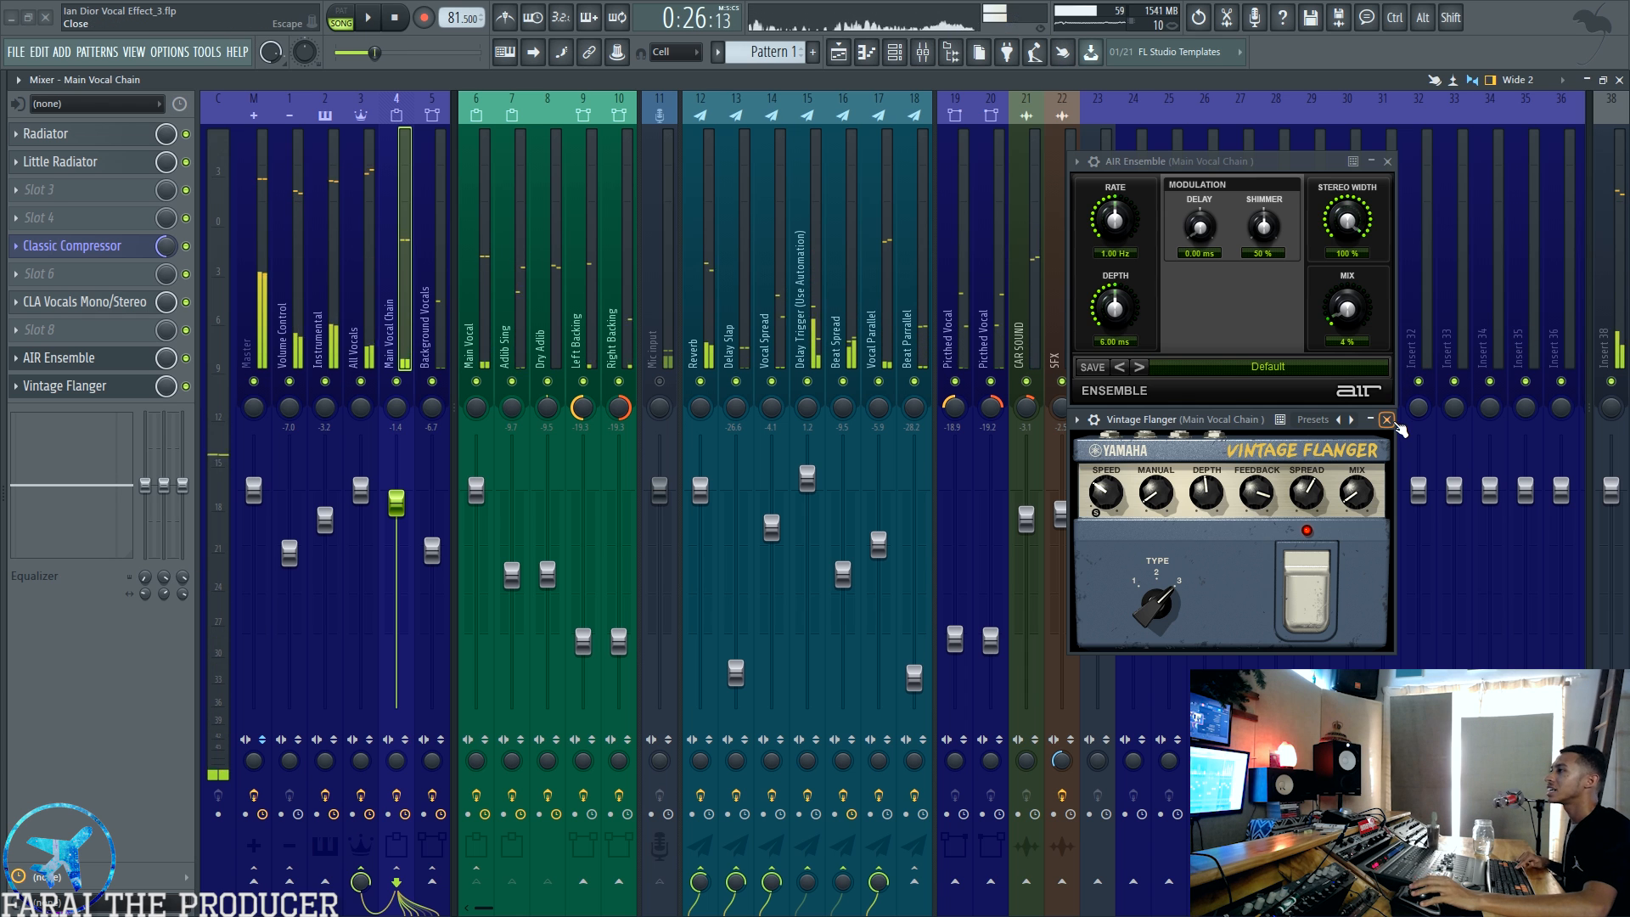
click(1387, 419)
click(1387, 161)
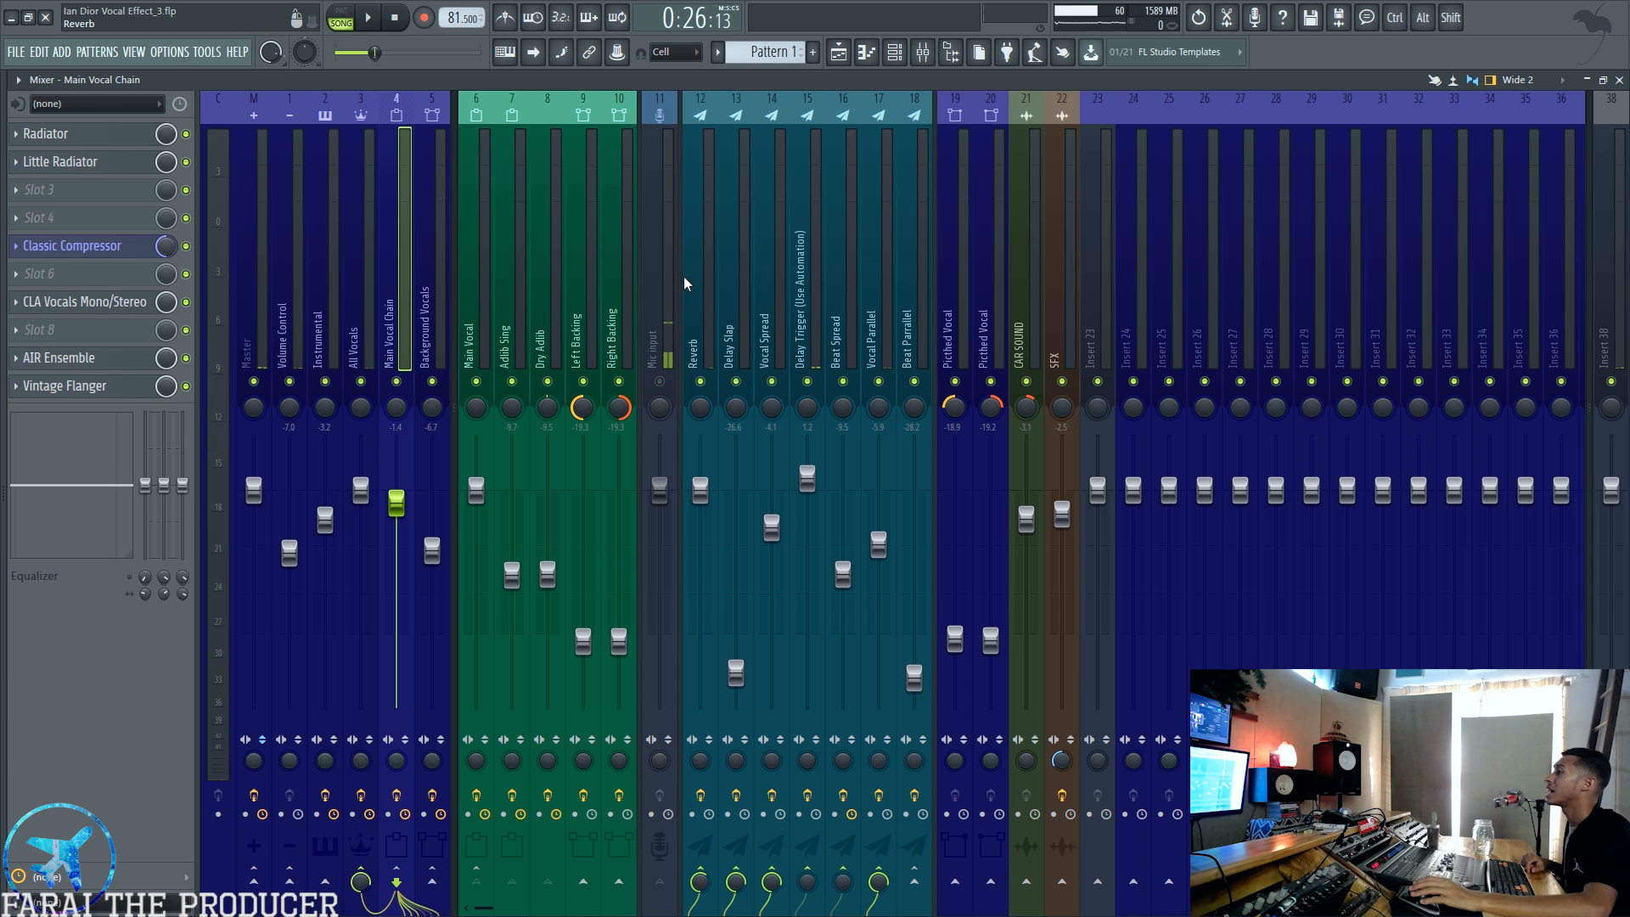
Step: Look through the effect send tracks from Reverb and Vocal Spread to Beat Spread and Beat Parrallel in the mixer
click(694, 246)
click(771, 247)
click(843, 247)
click(919, 248)
mouse_move(918, 250)
mouse_down()
mouse_move(681, 245)
mouse_move(928, 251)
mouse_up()
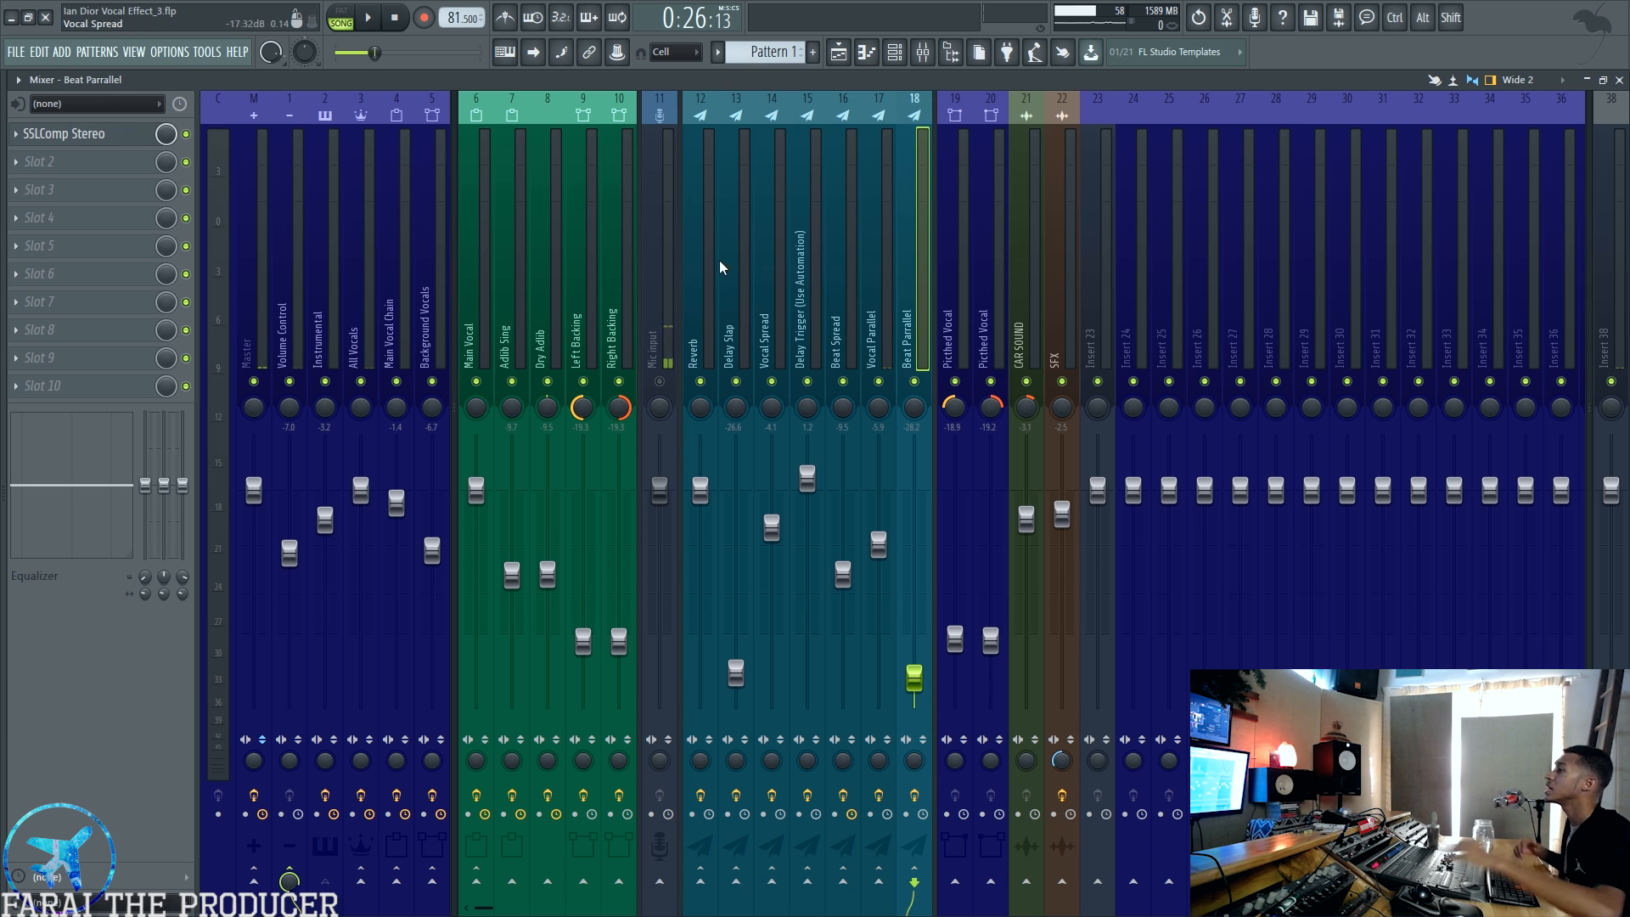
Step: Open SPL Transient Designer on the Master track and move its window clear of the effect slots
click(261, 308)
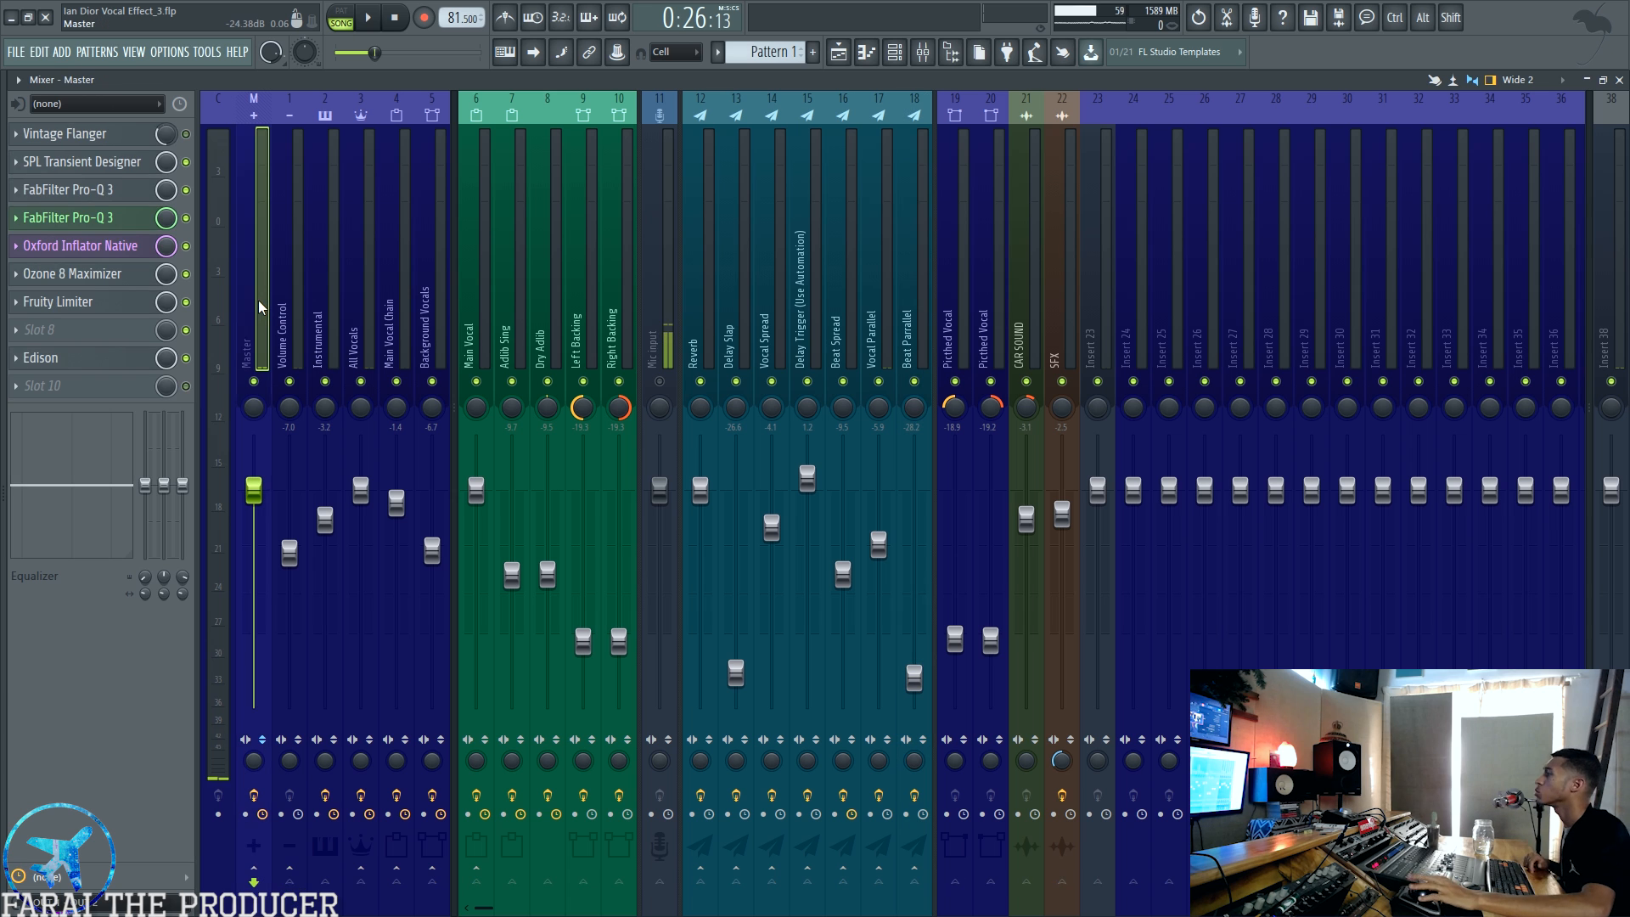
click(96, 174)
drag(486, 268, 998, 191)
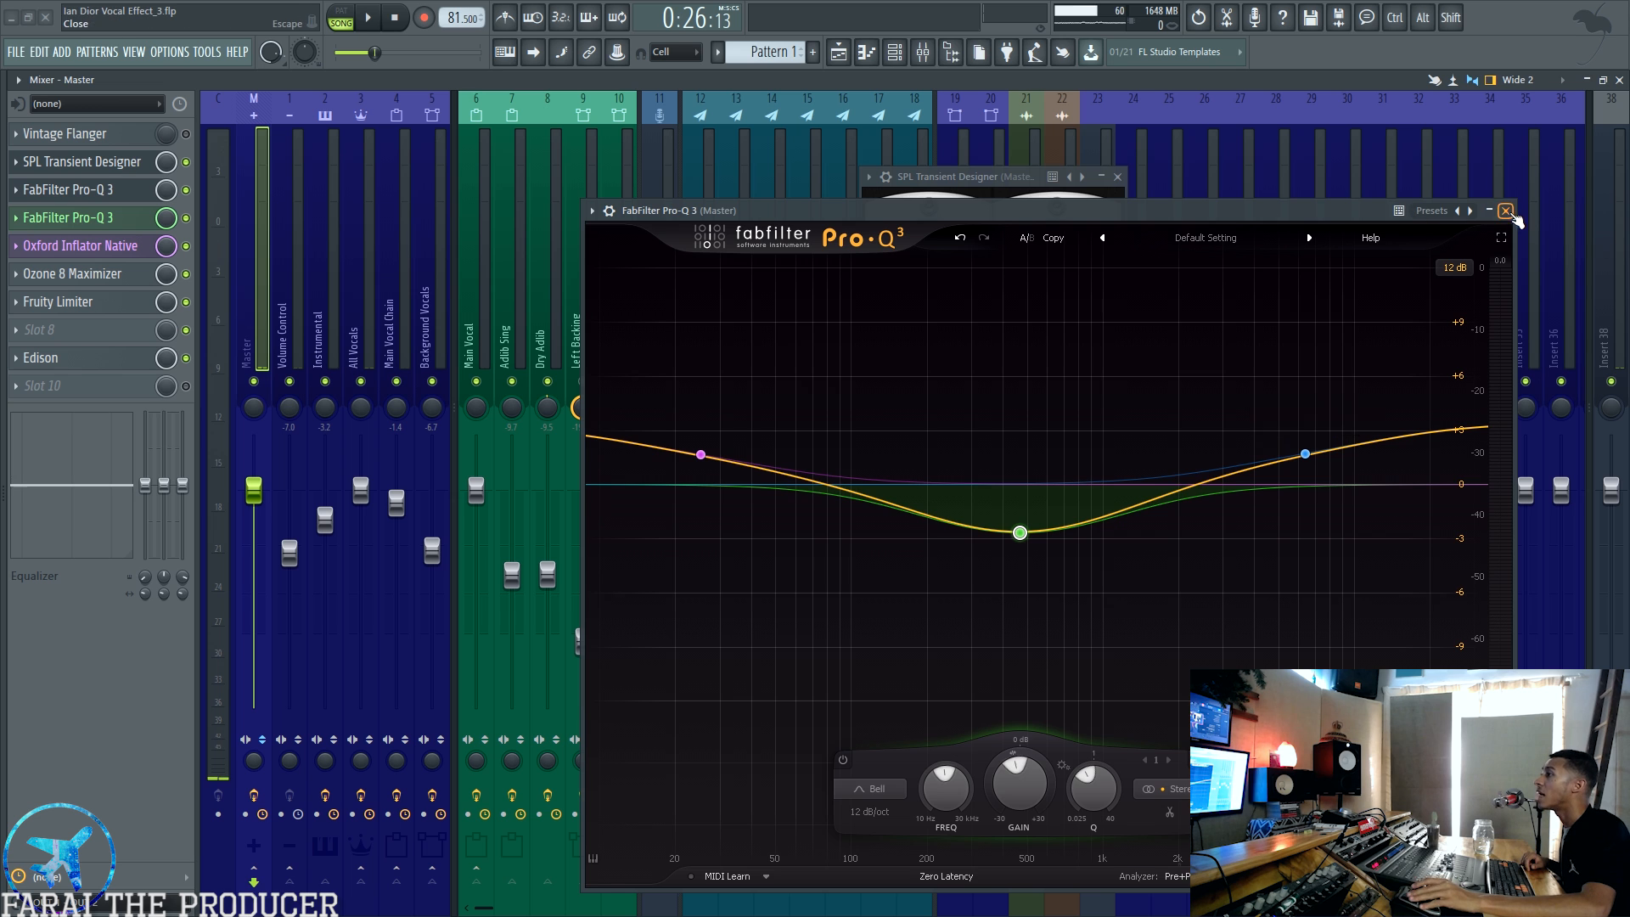
Step: Inspect both FabFilter Pro-Q 3 curves and the Oxford Inflator settings on the Master, closing each plugin after viewing
click(1505, 211)
click(119, 219)
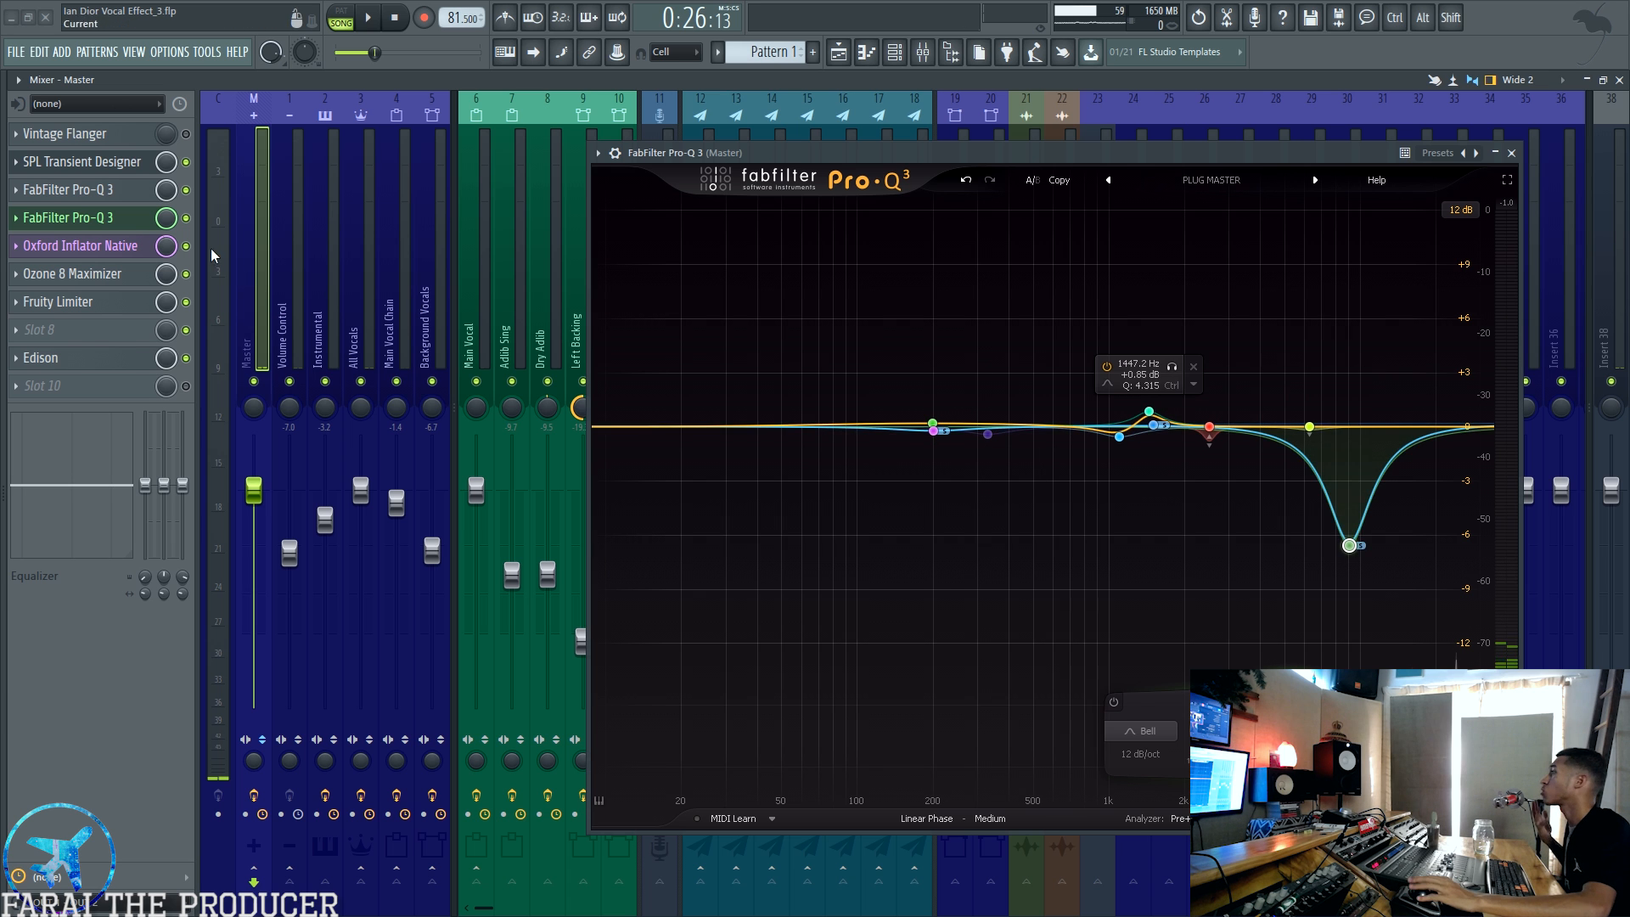
click(119, 224)
click(119, 245)
drag(601, 253, 651, 200)
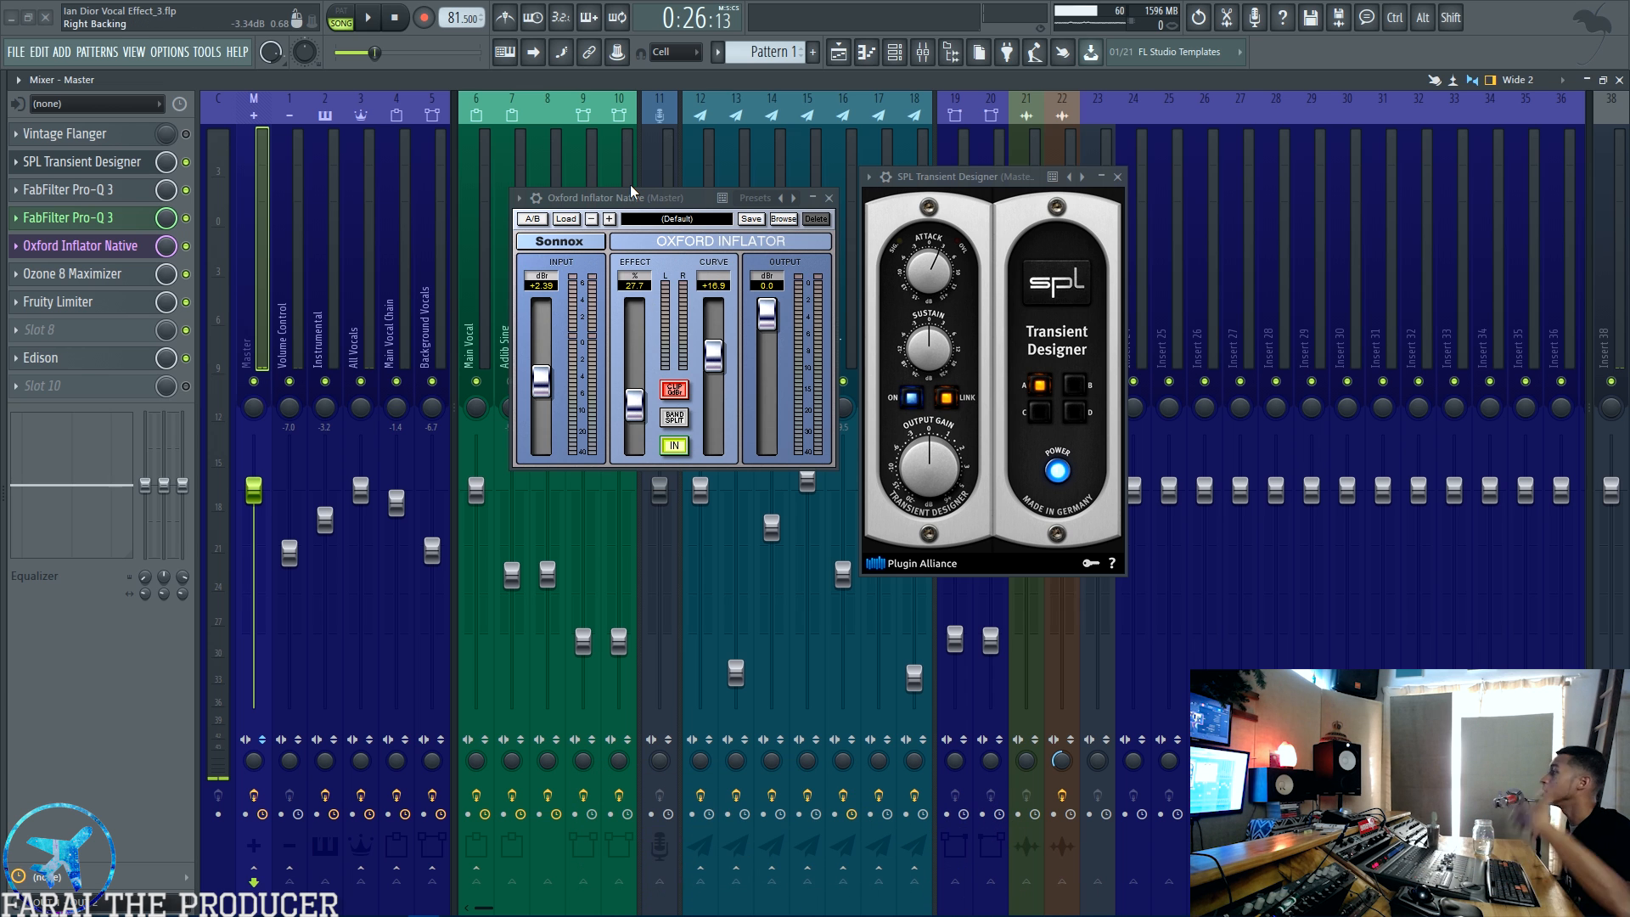
click(93, 245)
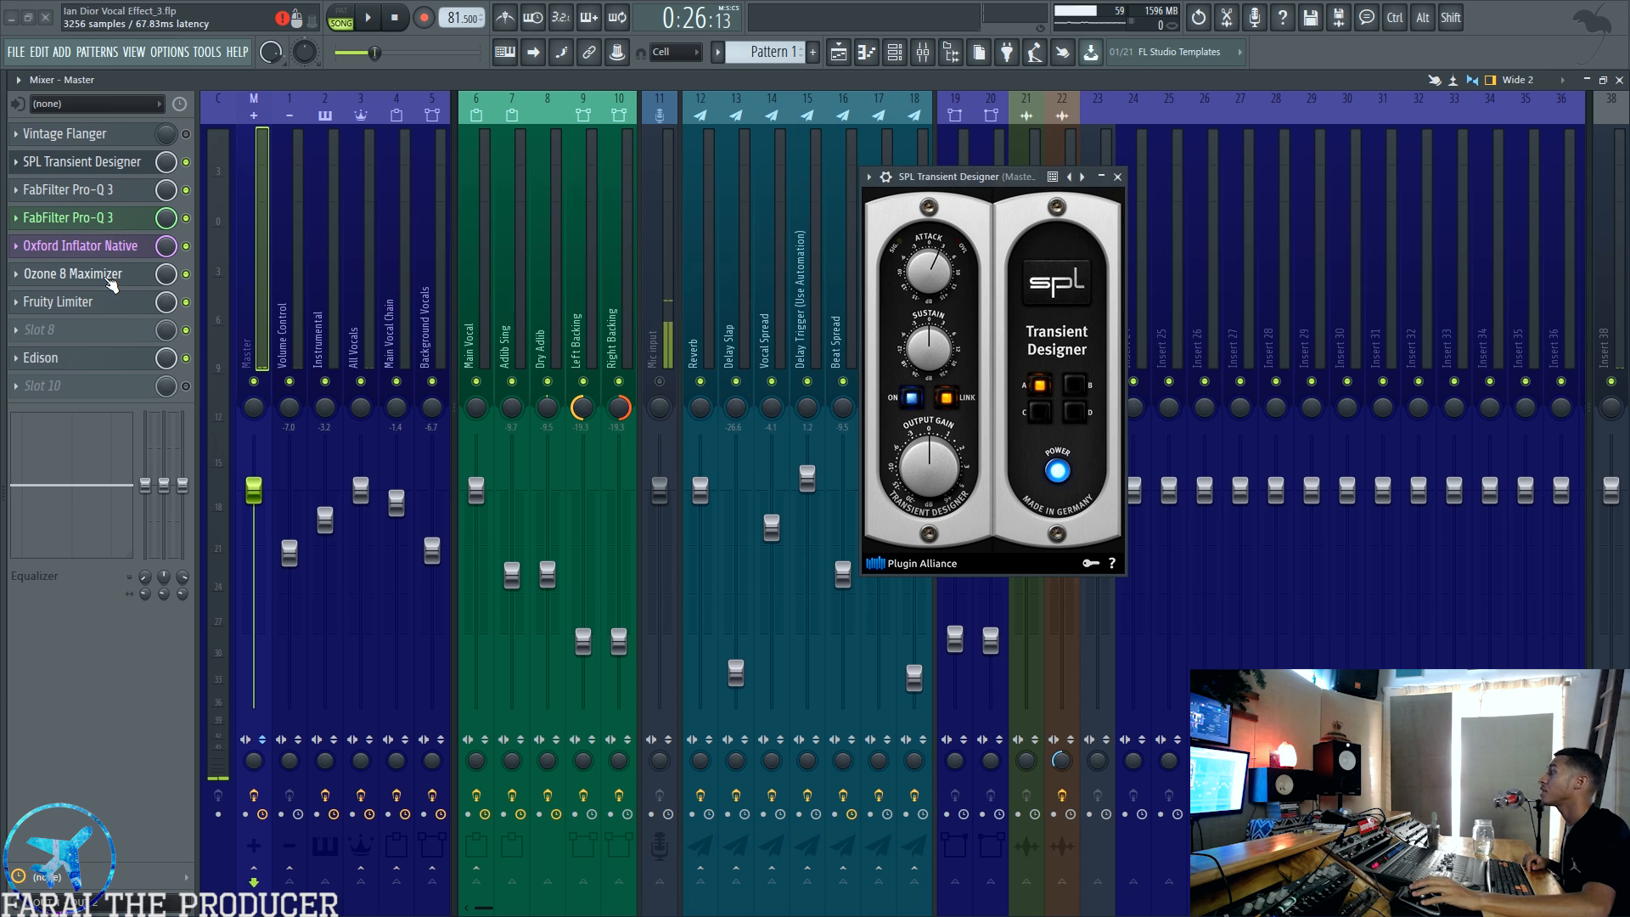
Step: Inspect Ozone 8 Maximizer and Fruity Limiter on the Master, and close both along with SPL Transient Designer
click(85, 273)
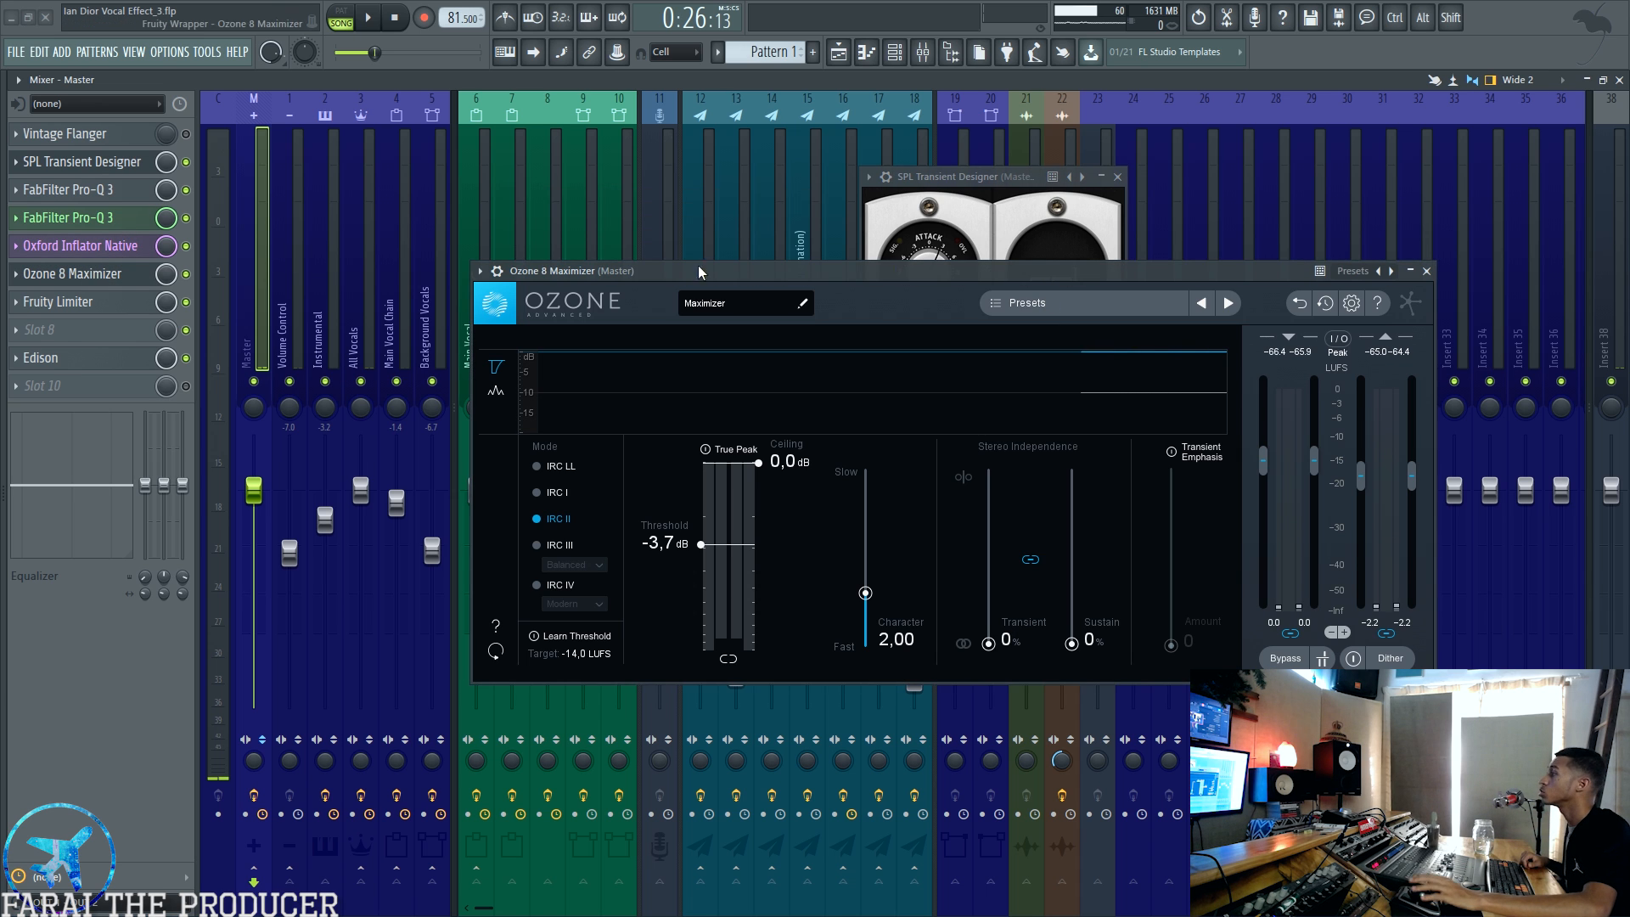
click(118, 306)
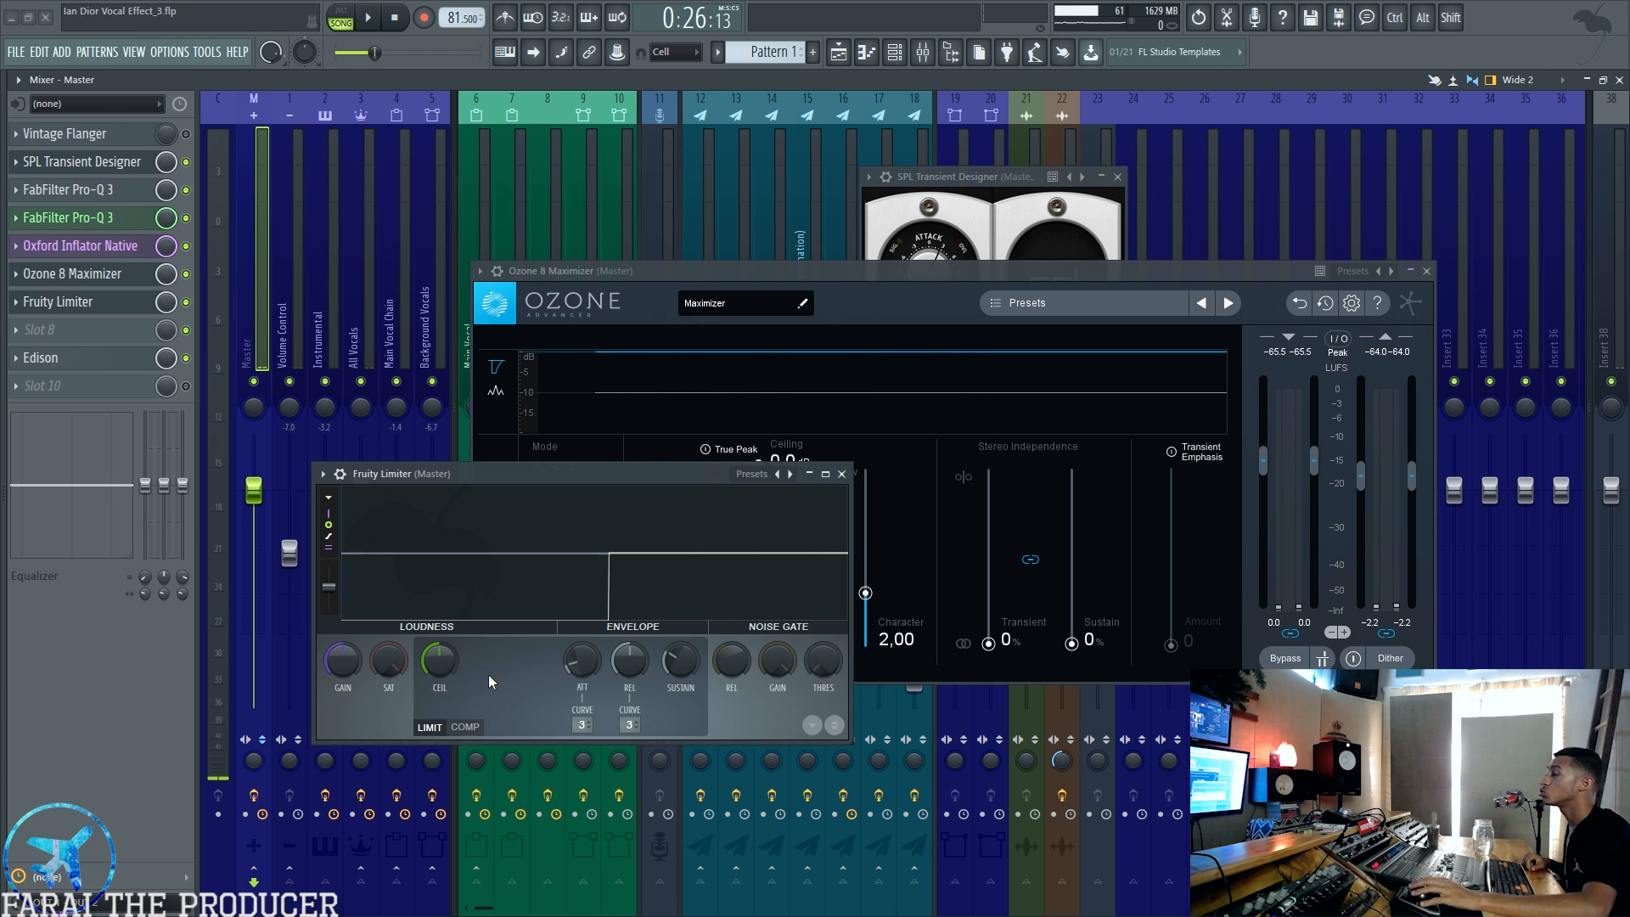
click(841, 474)
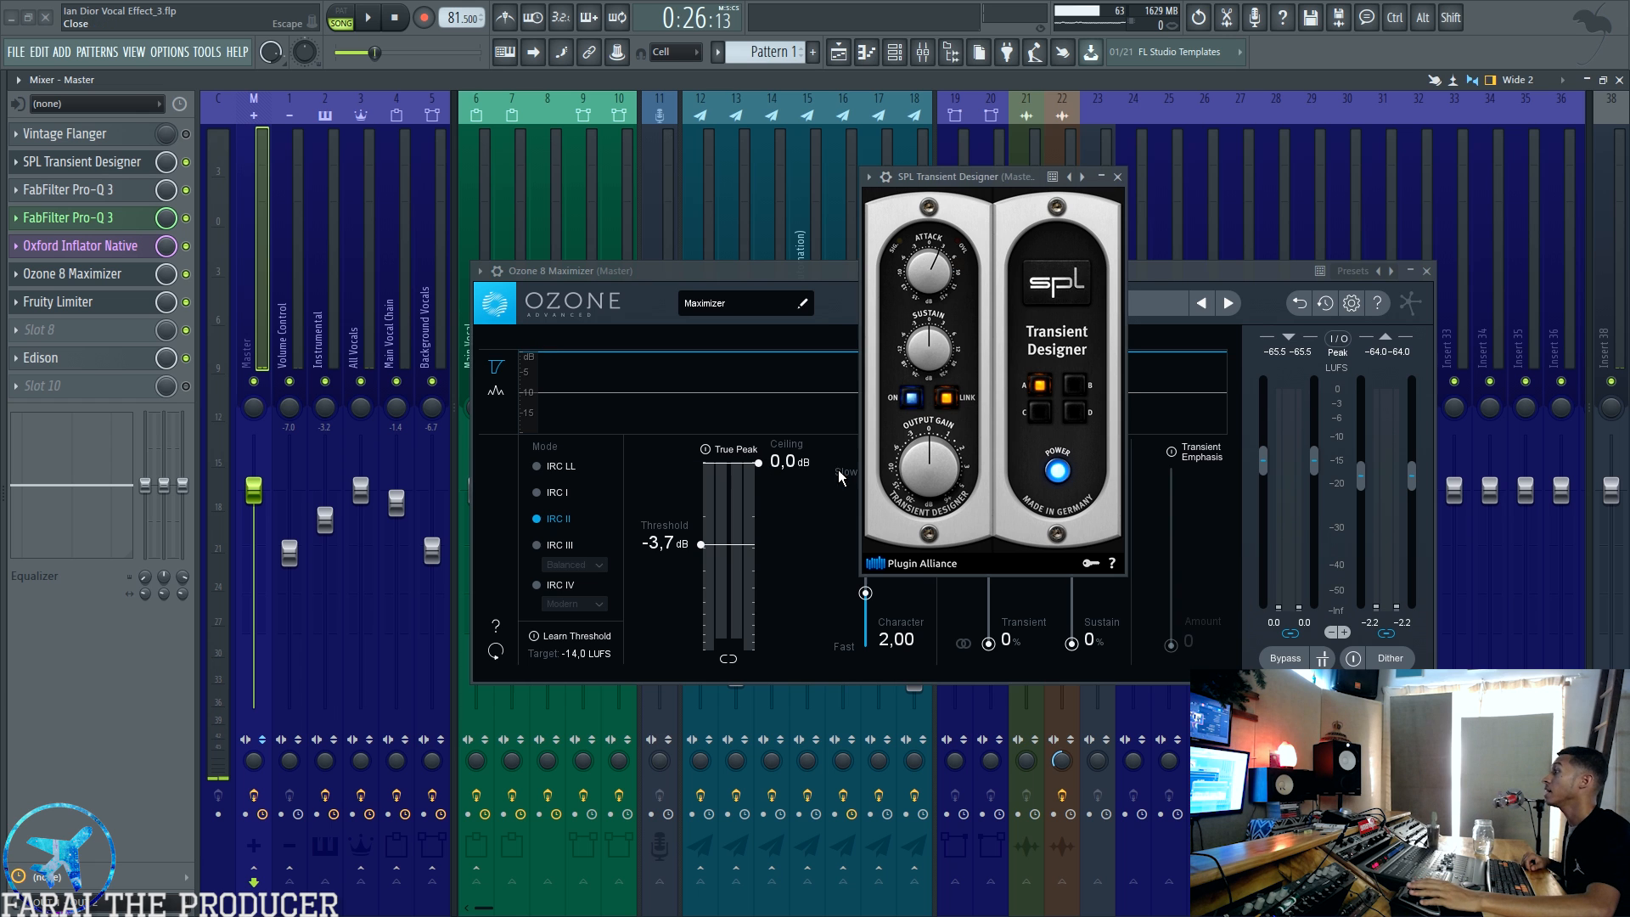
click(1428, 271)
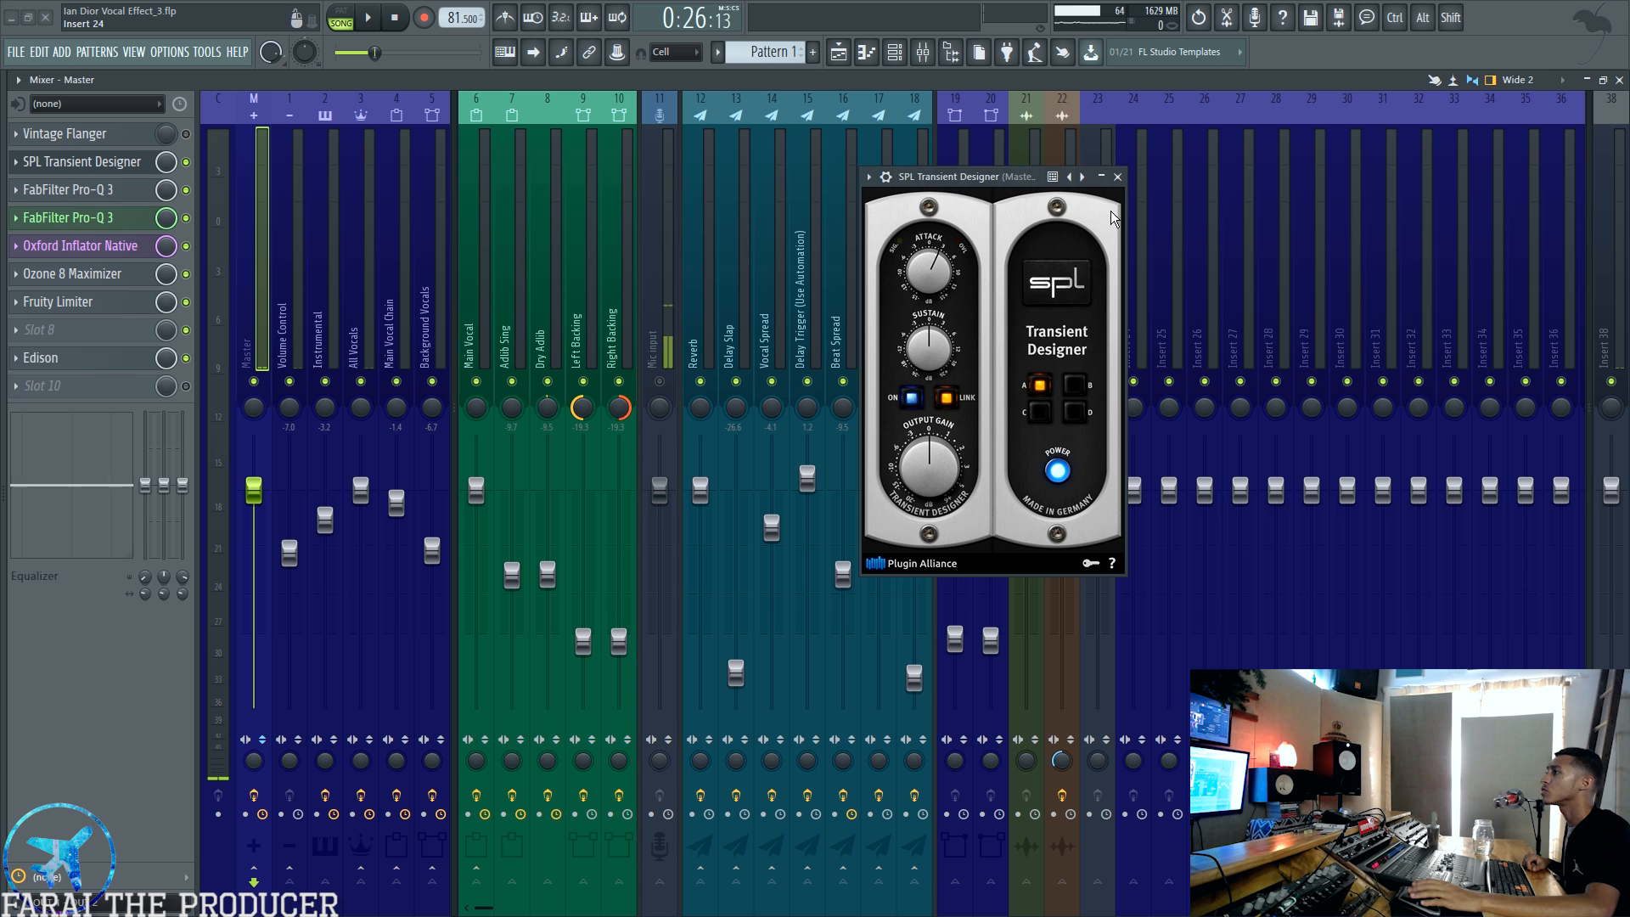
click(1116, 177)
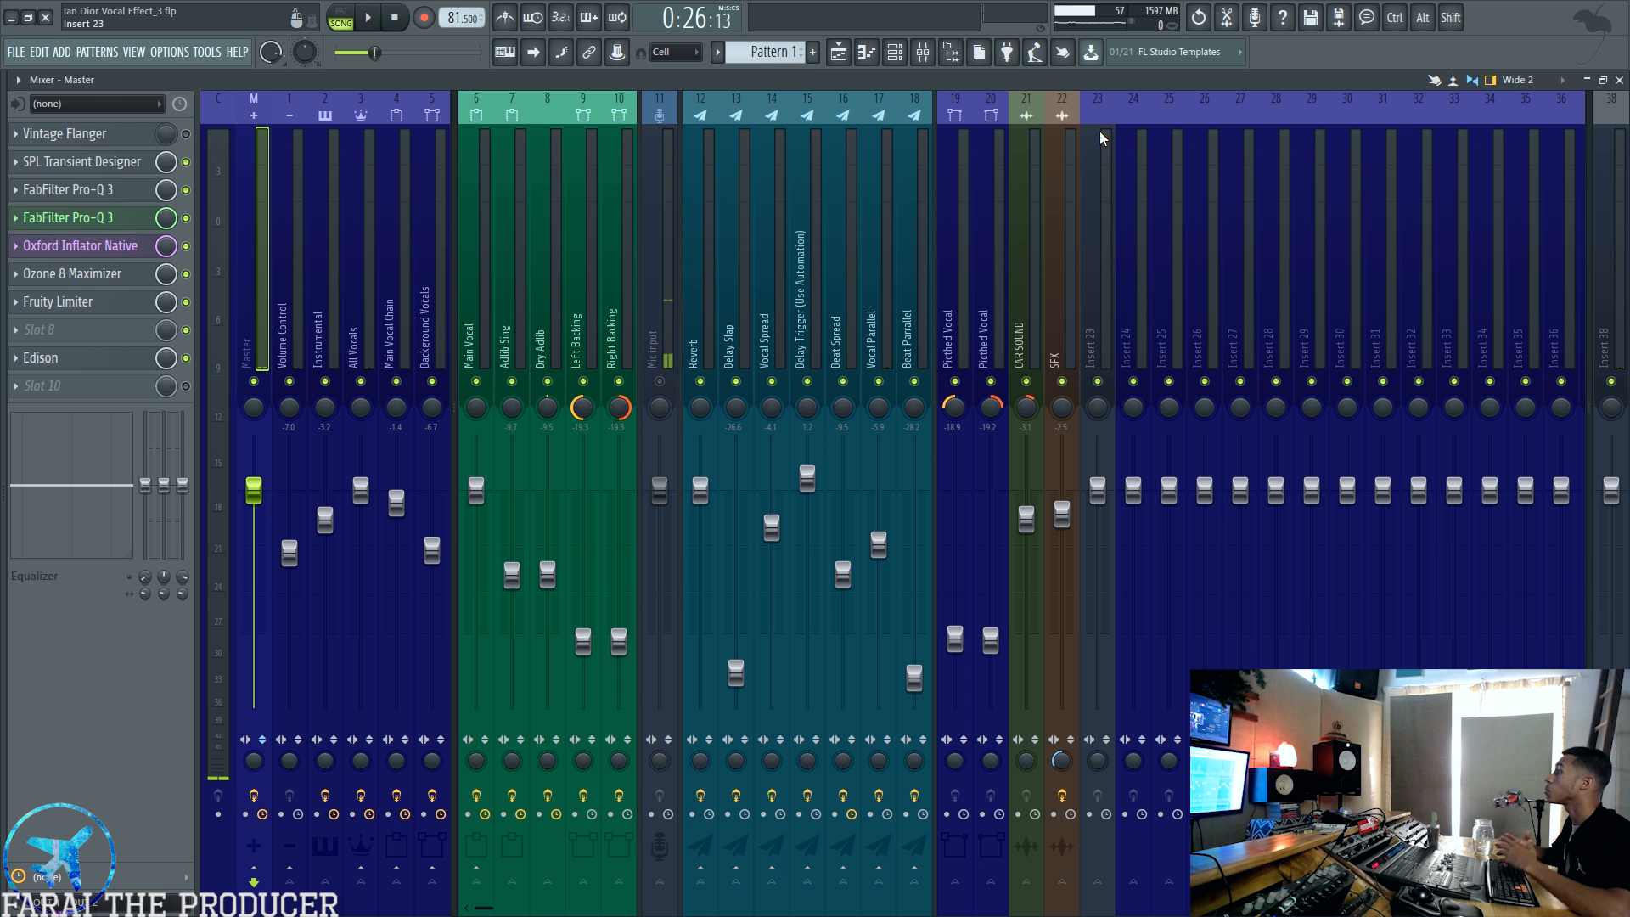
Step: Show the effect chain and equalizer of the Background Vocals track
click(433, 274)
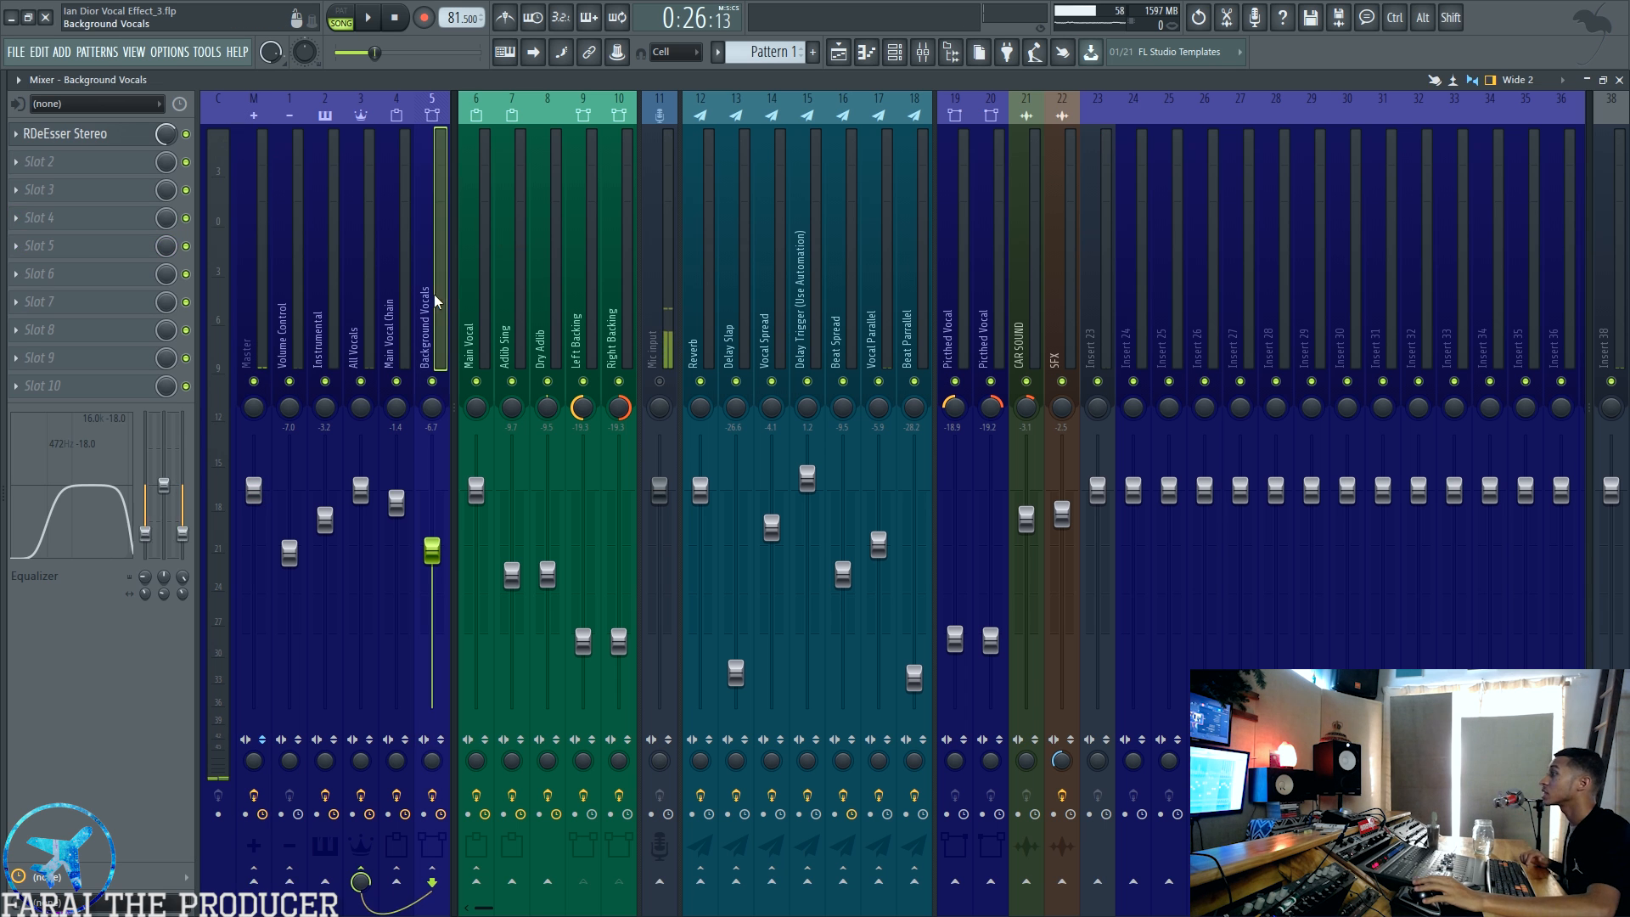